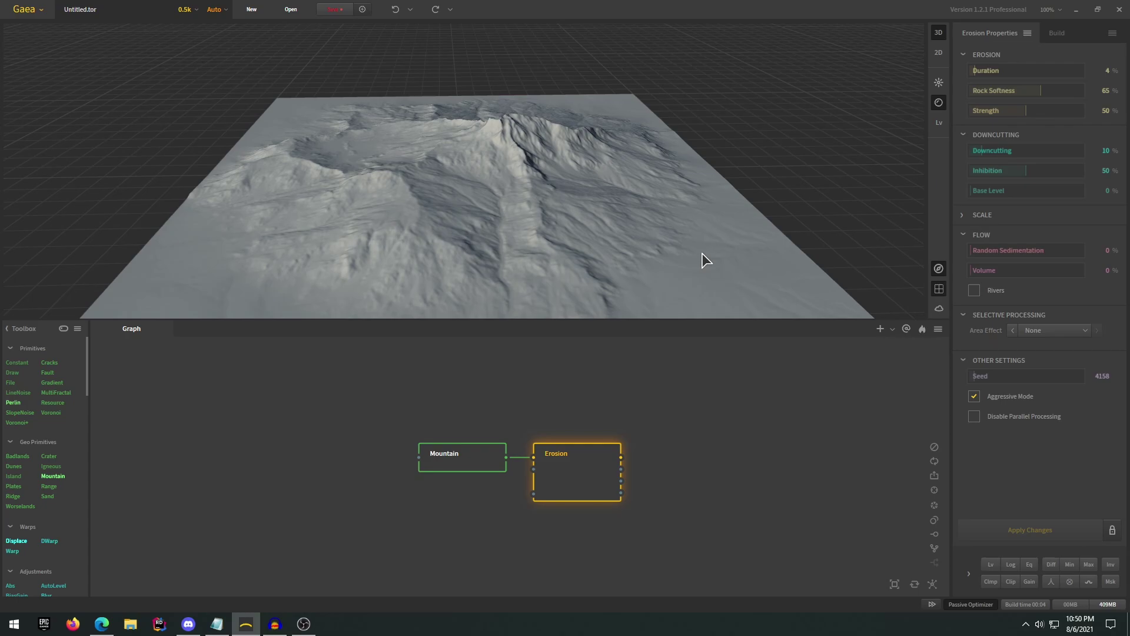
{"action": "scroll", "coordinate": [785, 184], "scroll_direction": "down", "scroll_amount": 3}
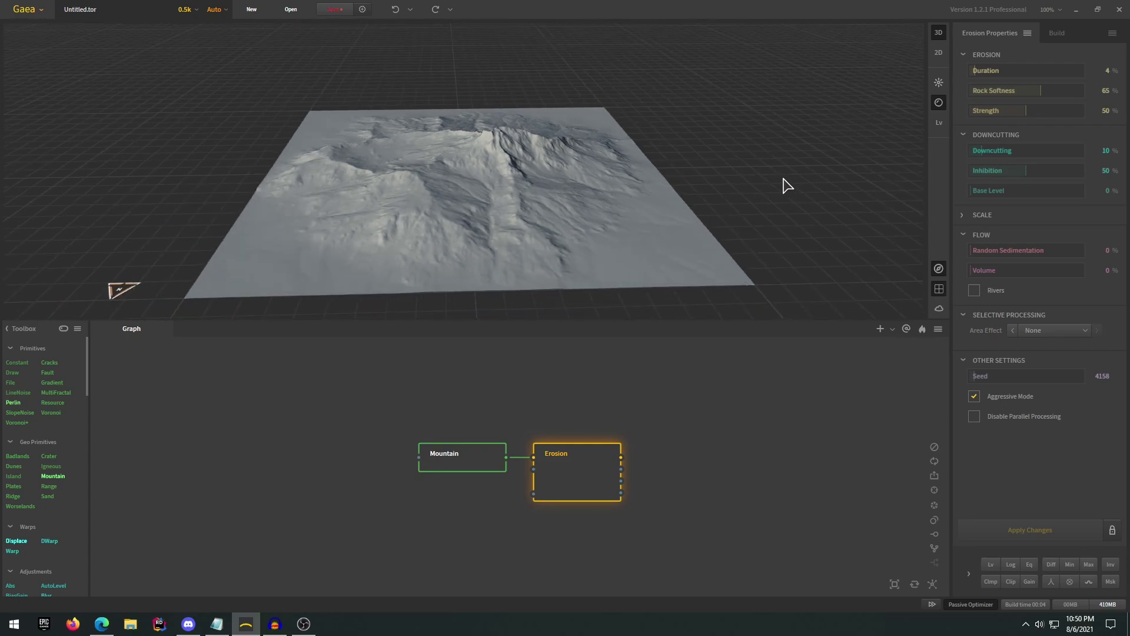
{"action": "left_click_drag", "start_coordinate": [708, 179], "coordinate": [734, 181]}
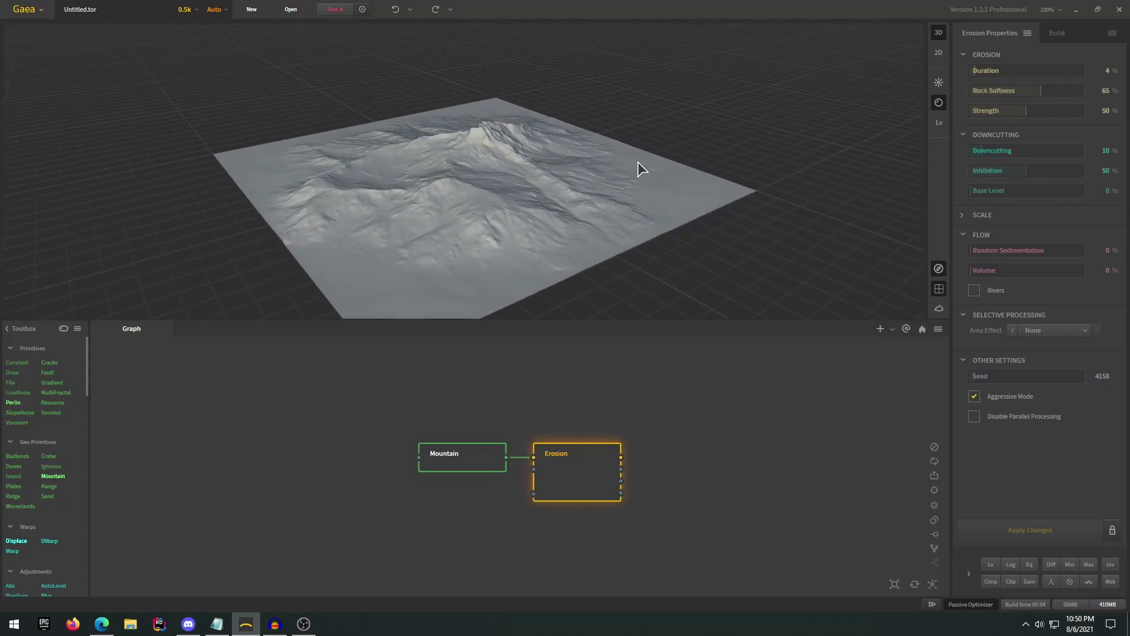
{"action": "scroll", "coordinate": [638, 163], "scroll_direction": "up", "scroll_amount": 2}
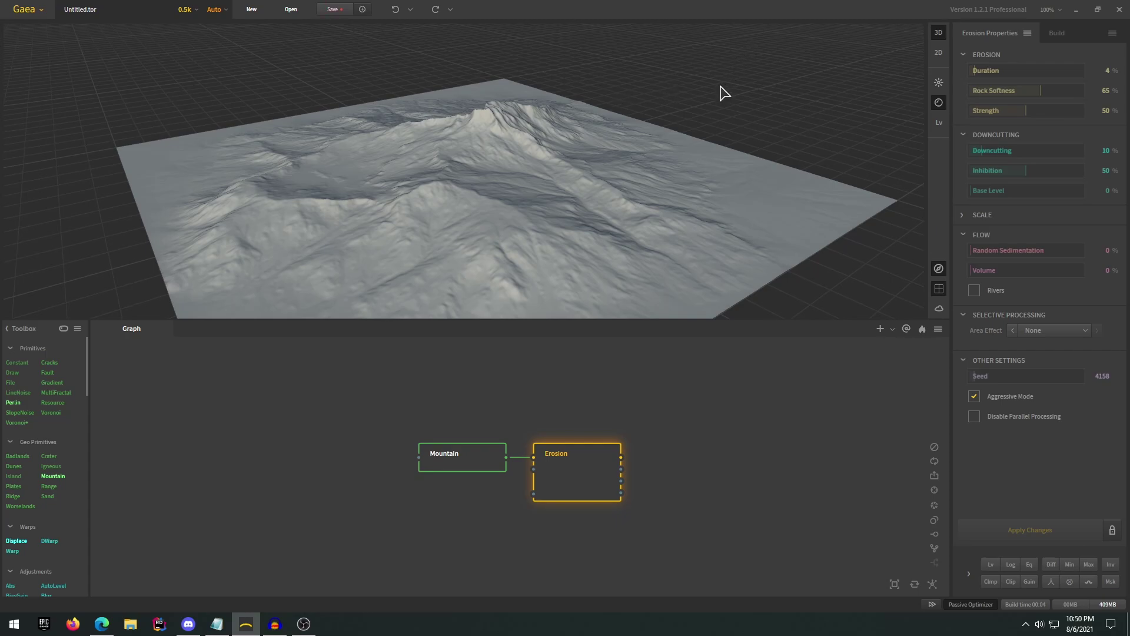
{"action": "scroll", "coordinate": [683, 154], "scroll_direction": "down", "scroll_amount": 2}
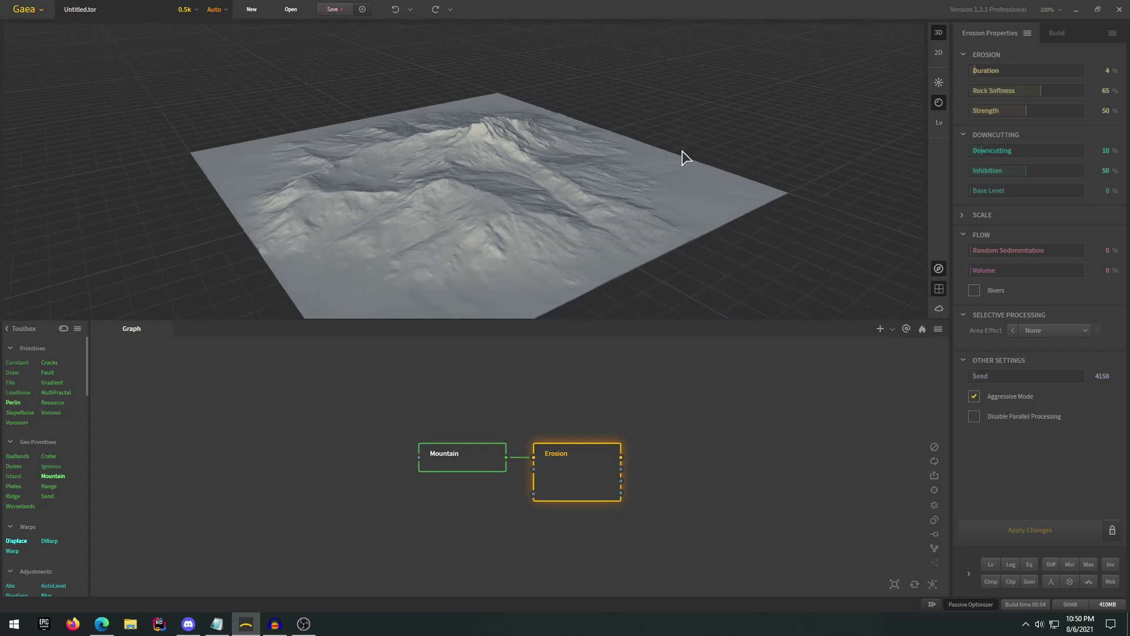
{"action": "left_click_drag", "start_coordinate": [684, 156], "coordinate": [562, 258]}
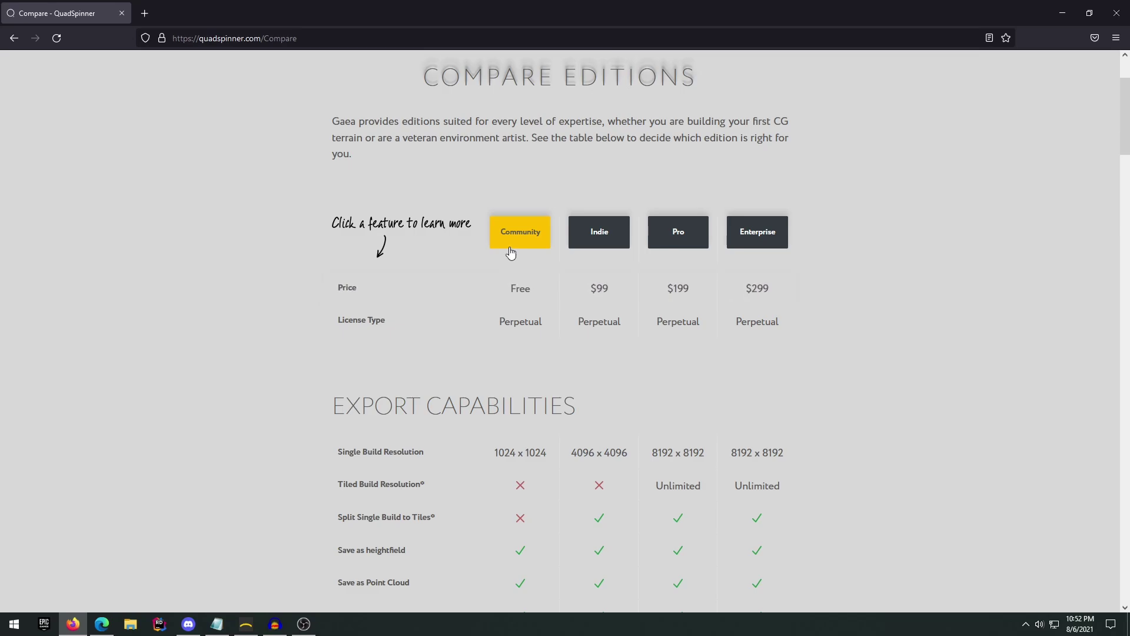
Step: Examine the prices, license types, build resolutions and export capabilities of the Gaea editions on QuadSpinner's Compare page in the browser
{"action": "scroll", "coordinate": [525, 303], "scroll_direction": "down", "scroll_amount": 2}
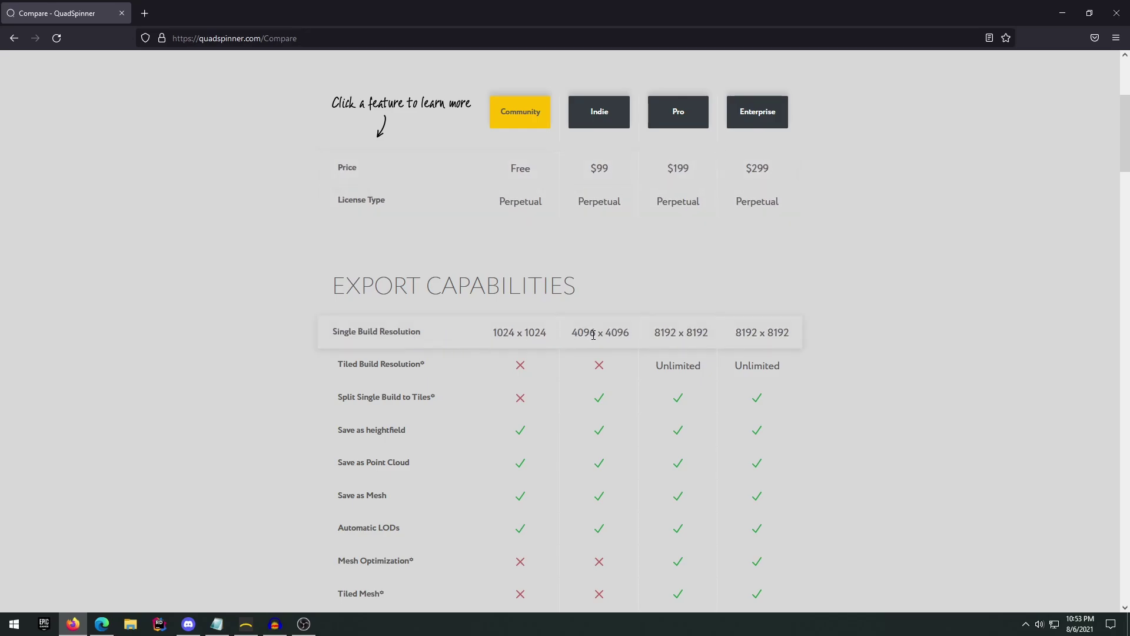
{"action": "scroll", "coordinate": [614, 331], "scroll_direction": "down", "scroll_amount": 2}
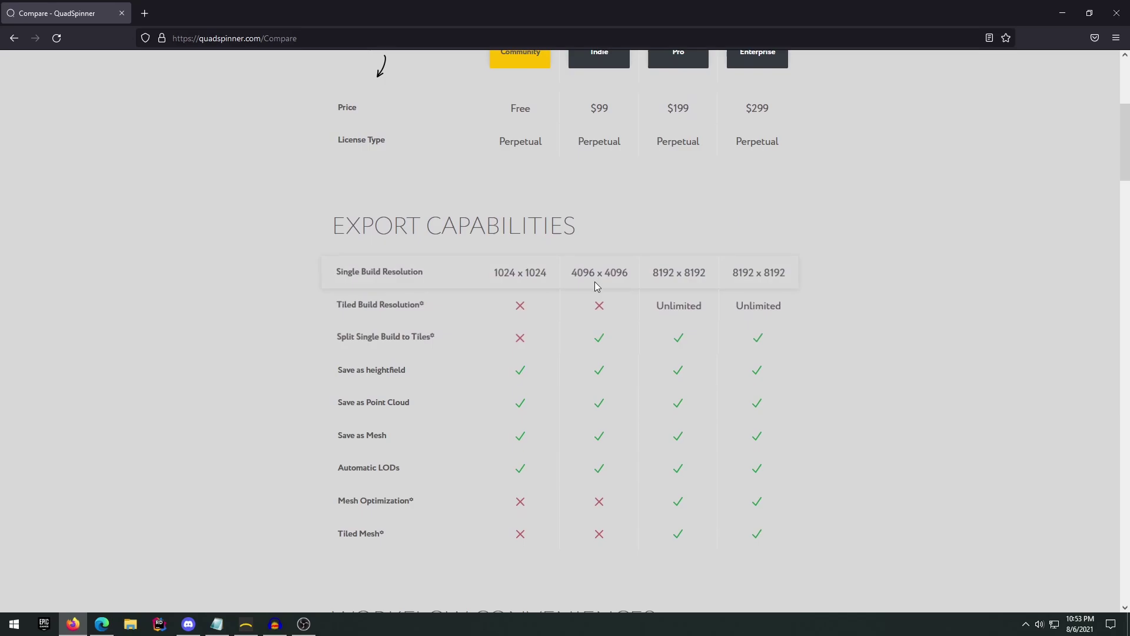
{"action": "scroll", "coordinate": [618, 277], "scroll_direction": "down", "scroll_amount": 2}
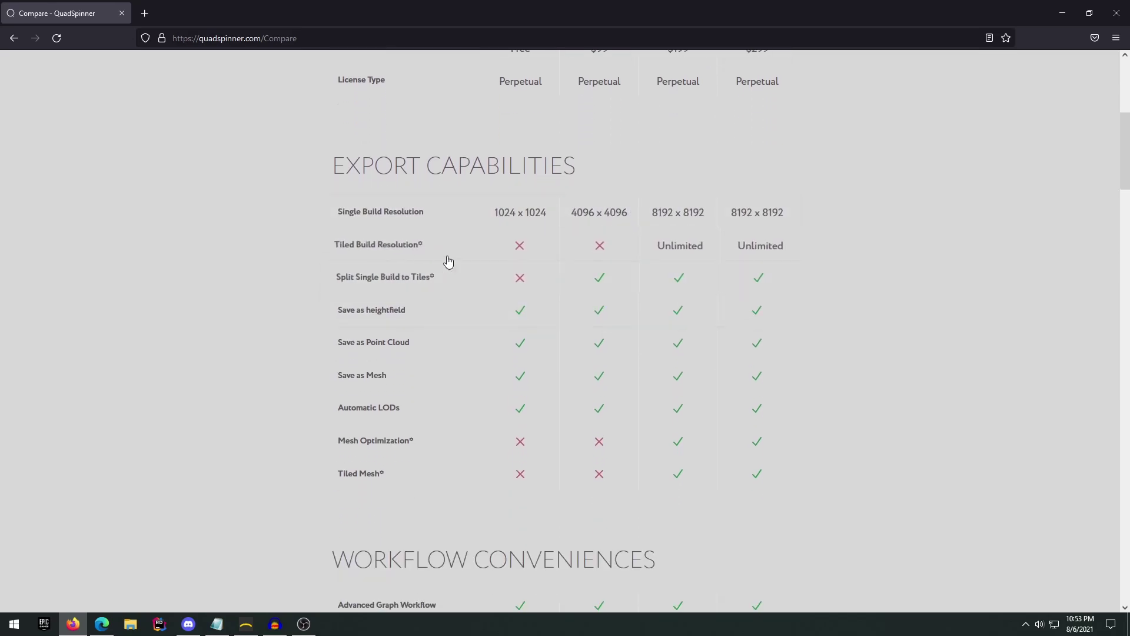
{"action": "scroll", "coordinate": [782, 325], "scroll_direction": "up", "scroll_amount": 1}
{"action": "scroll", "coordinate": [782, 324], "scroll_direction": "up", "scroll_amount": 2}
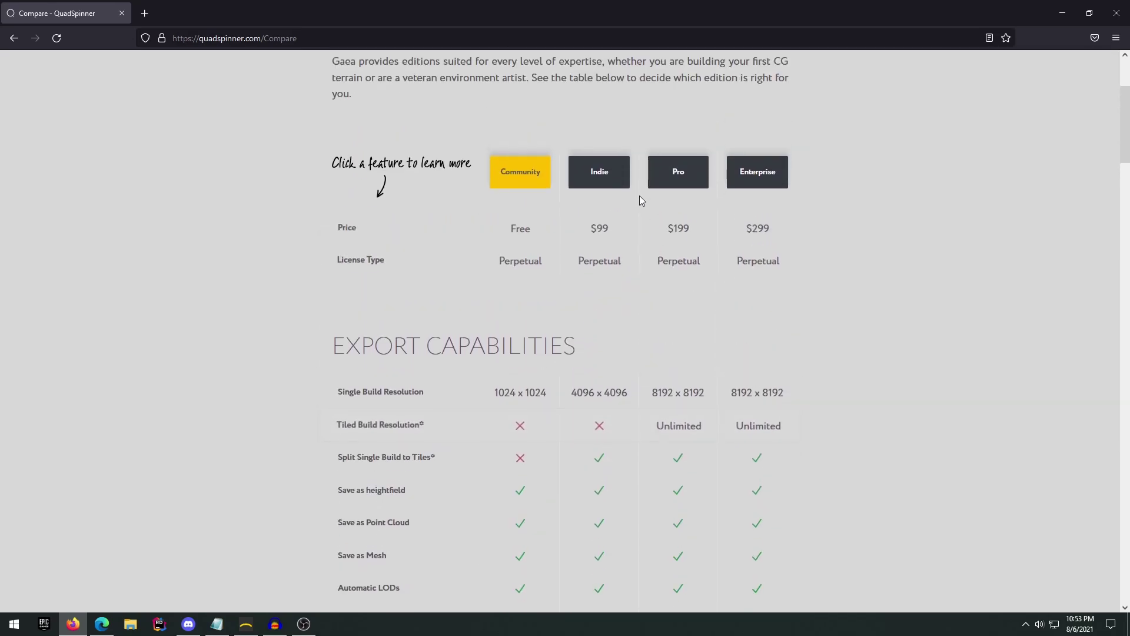
{"action": "scroll", "coordinate": [676, 177], "scroll_direction": "down", "scroll_amount": 1}
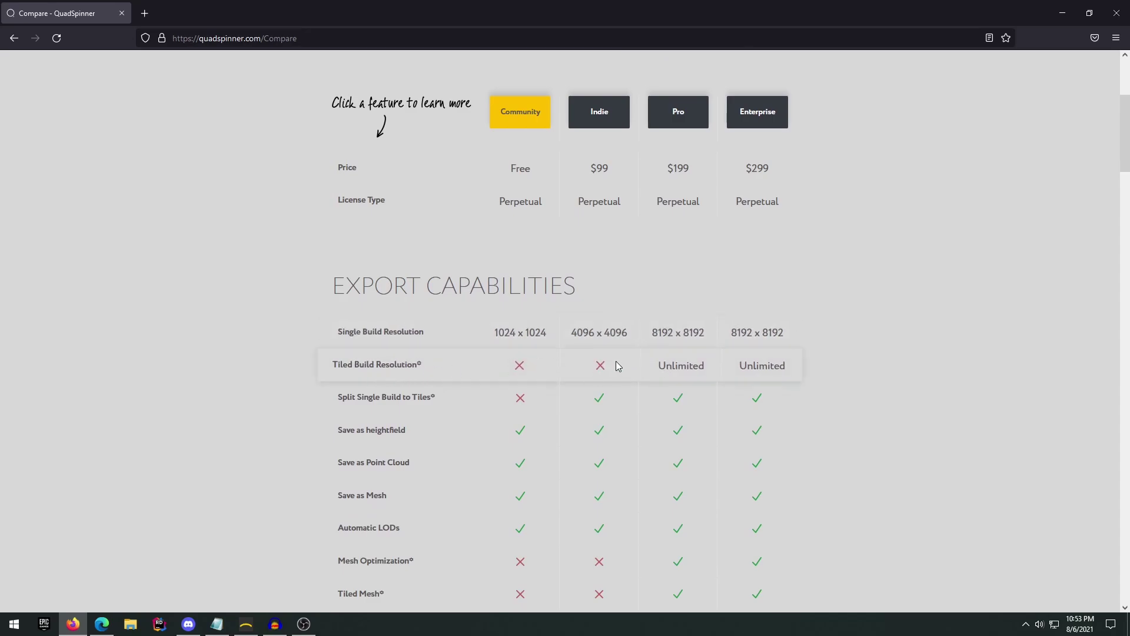
{"action": "left_click_drag", "start_coordinate": [659, 366], "coordinate": [747, 373]}
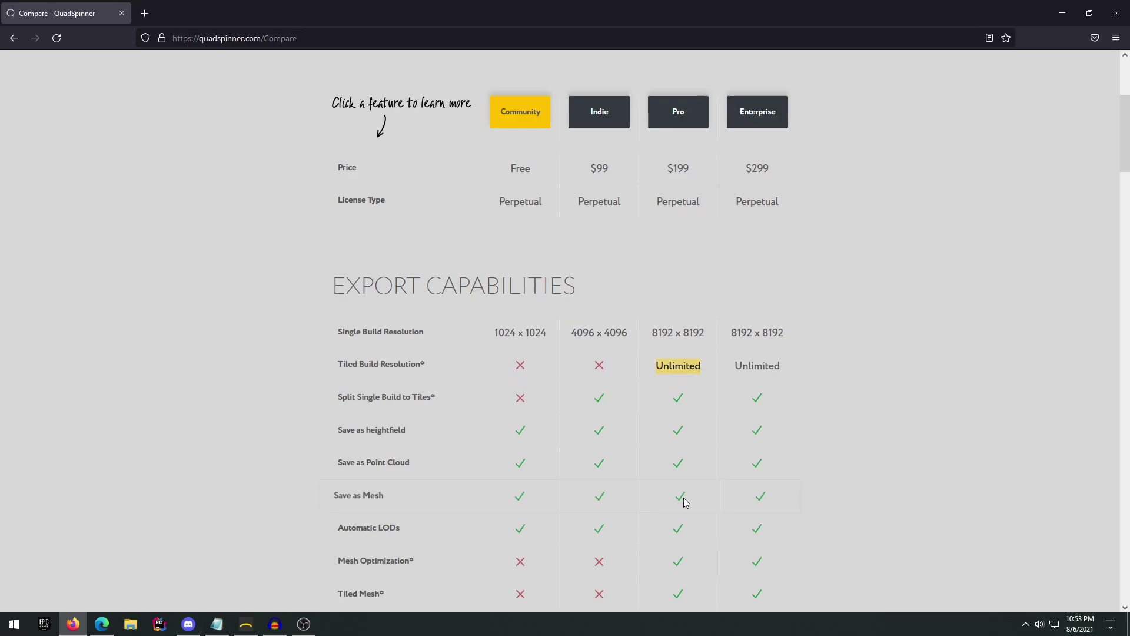
{"action": "scroll", "coordinate": [684, 496], "scroll_direction": "down", "scroll_amount": 1}
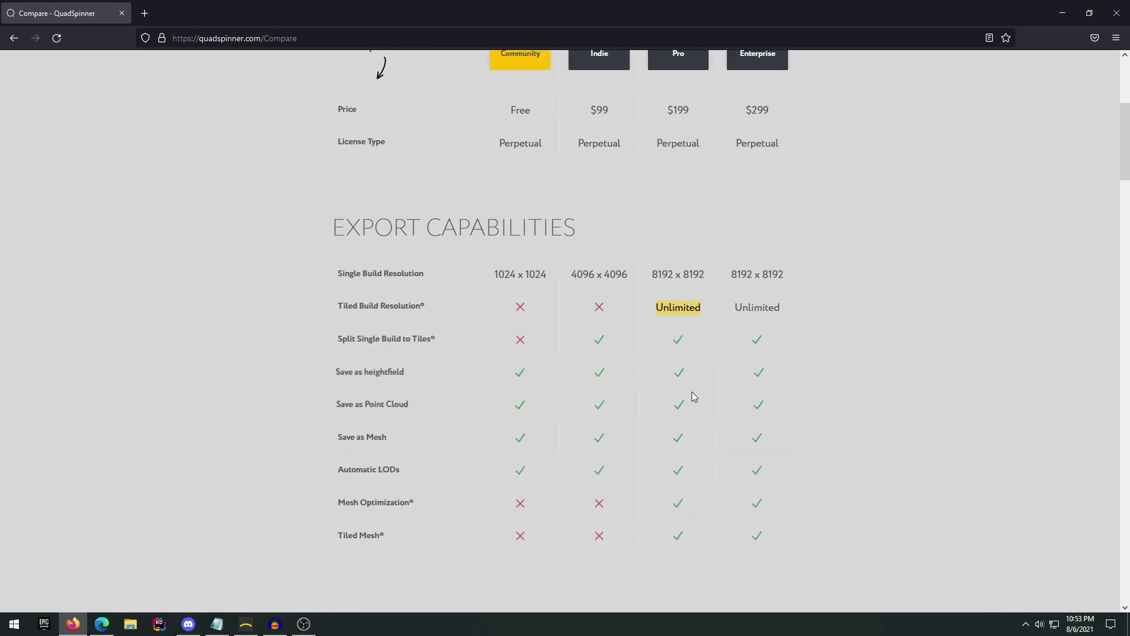
{"action": "scroll", "coordinate": [691, 395], "scroll_direction": "up", "scroll_amount": 1}
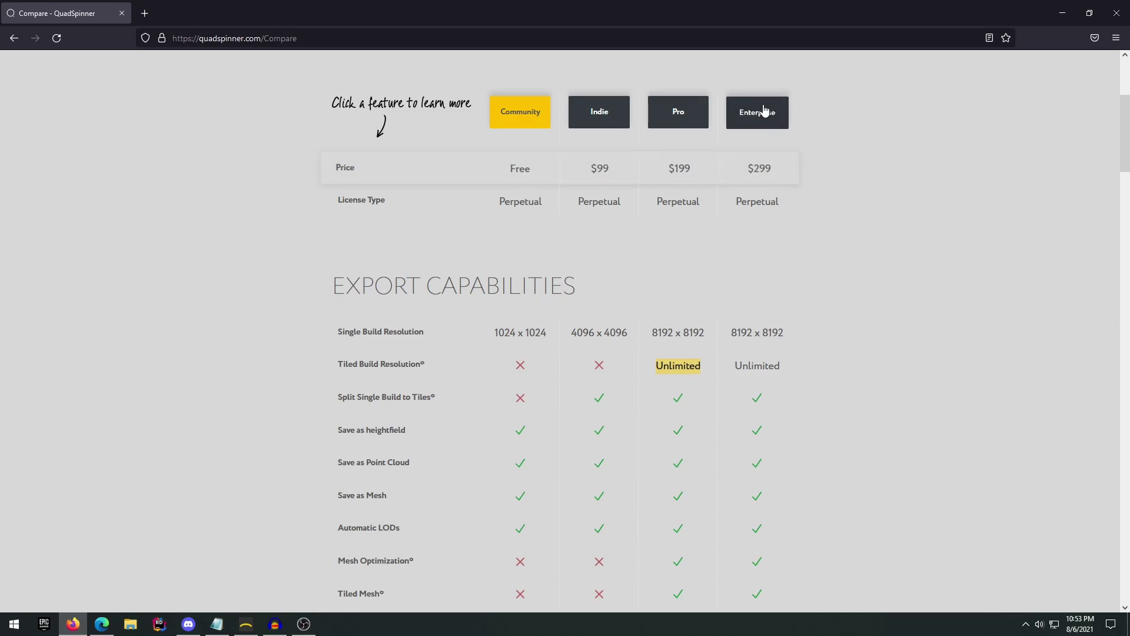
{"action": "scroll", "coordinate": [552, 371], "scroll_direction": "up", "scroll_amount": 1}
{"action": "scroll", "coordinate": [550, 371], "scroll_direction": "up", "scroll_amount": 2}
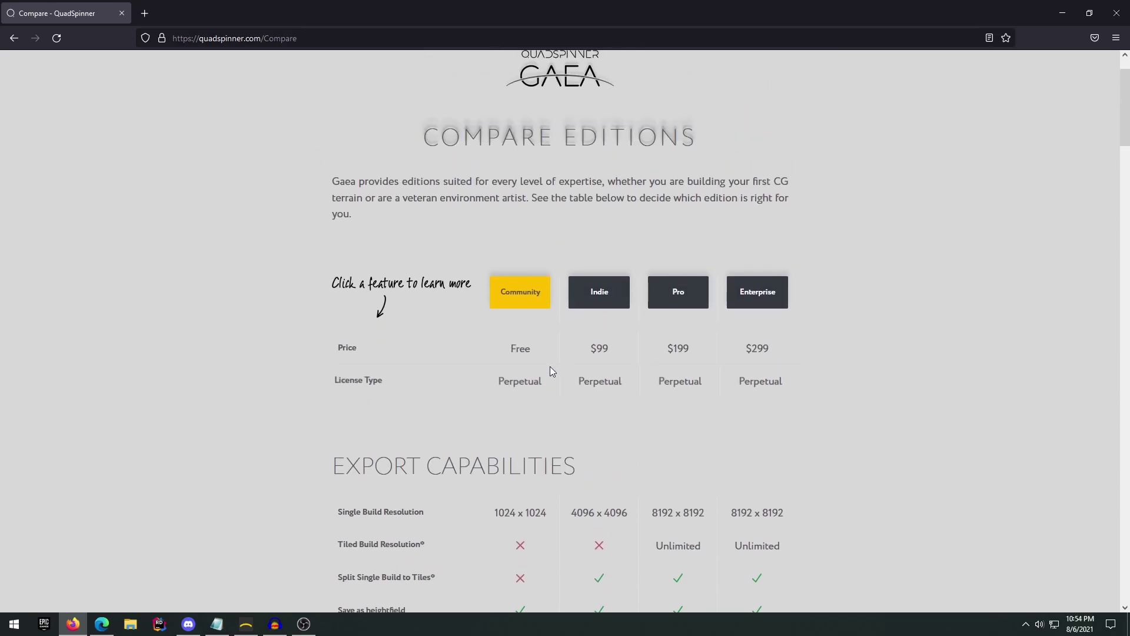
{"action": "scroll", "coordinate": [547, 368], "scroll_direction": "down", "scroll_amount": 1}
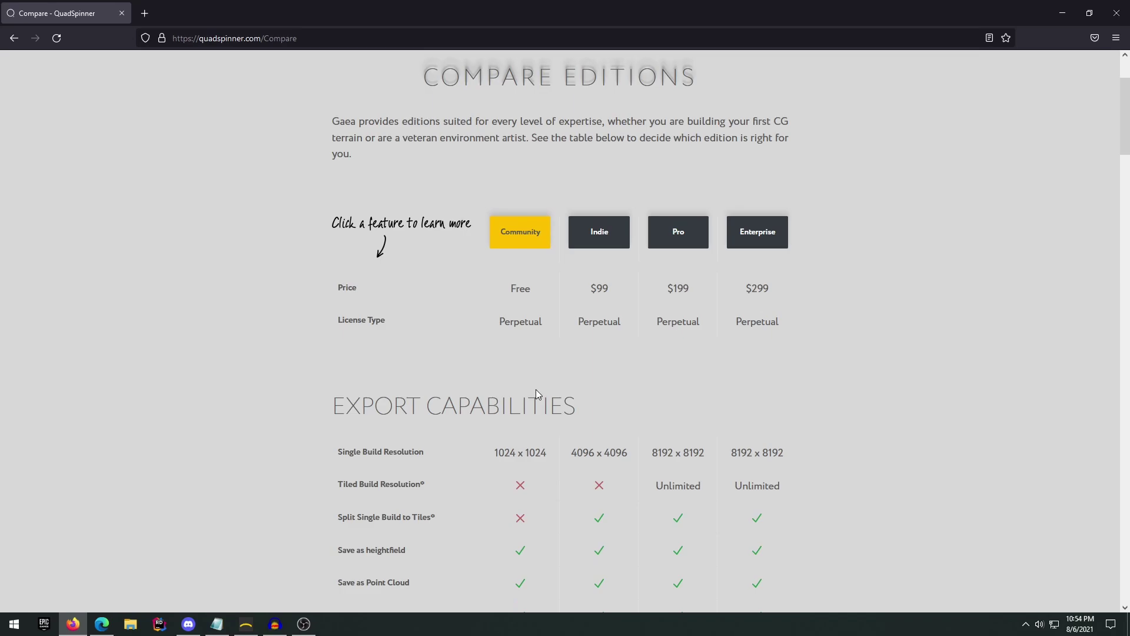
{"action": "left_click_drag", "start_coordinate": [492, 452], "coordinate": [543, 451]}
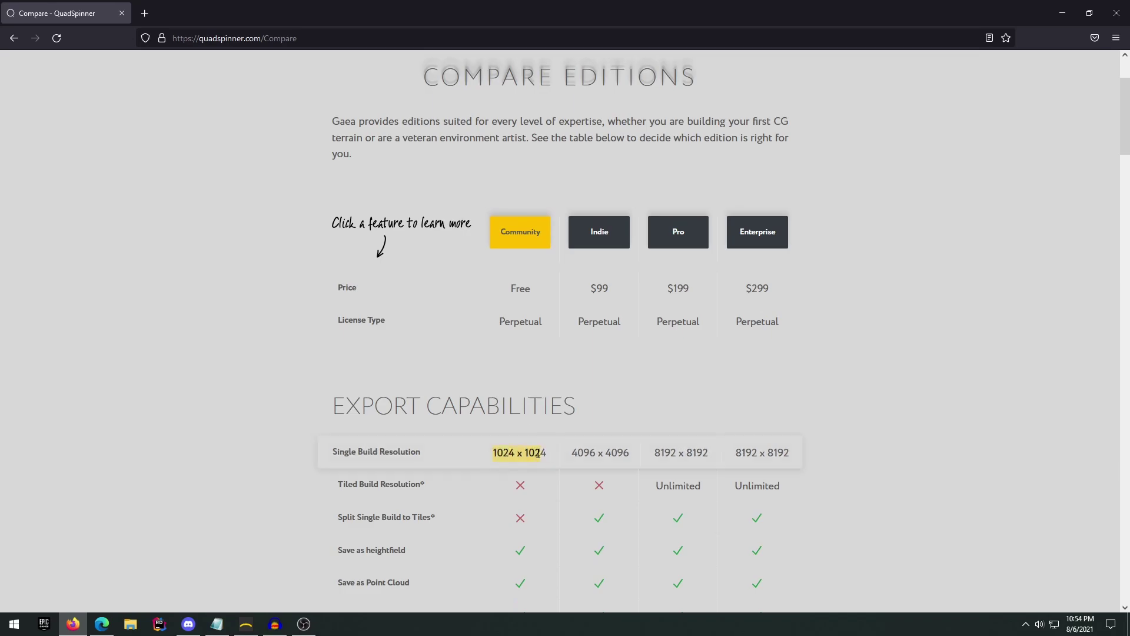
{"action": "left_click", "coordinate": [540, 457]}
{"action": "scroll", "coordinate": [537, 457], "scroll_direction": "up", "scroll_amount": 2}
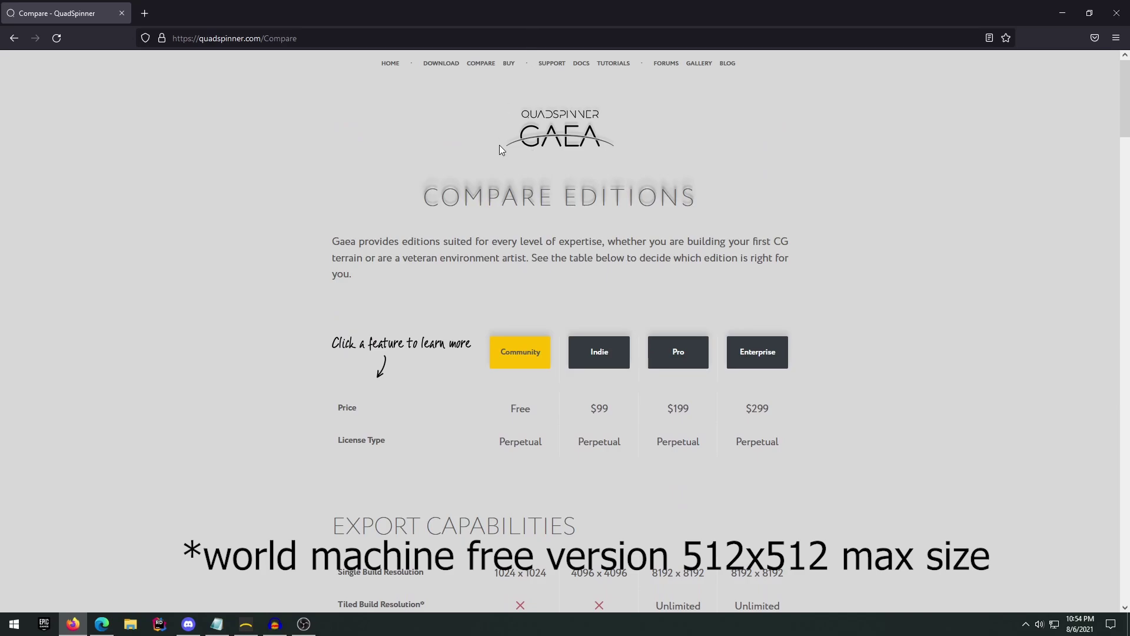
{"action": "scroll", "coordinate": [498, 333], "scroll_direction": "down", "scroll_amount": 1}
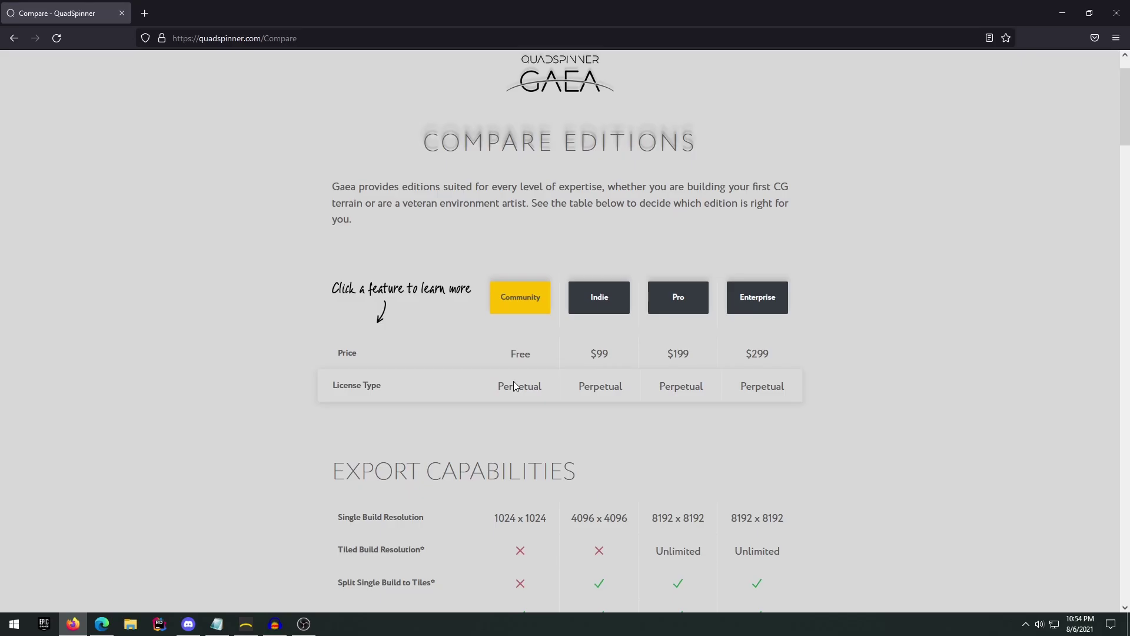
{"action": "scroll", "coordinate": [513, 380], "scroll_direction": "up", "scroll_amount": 1}
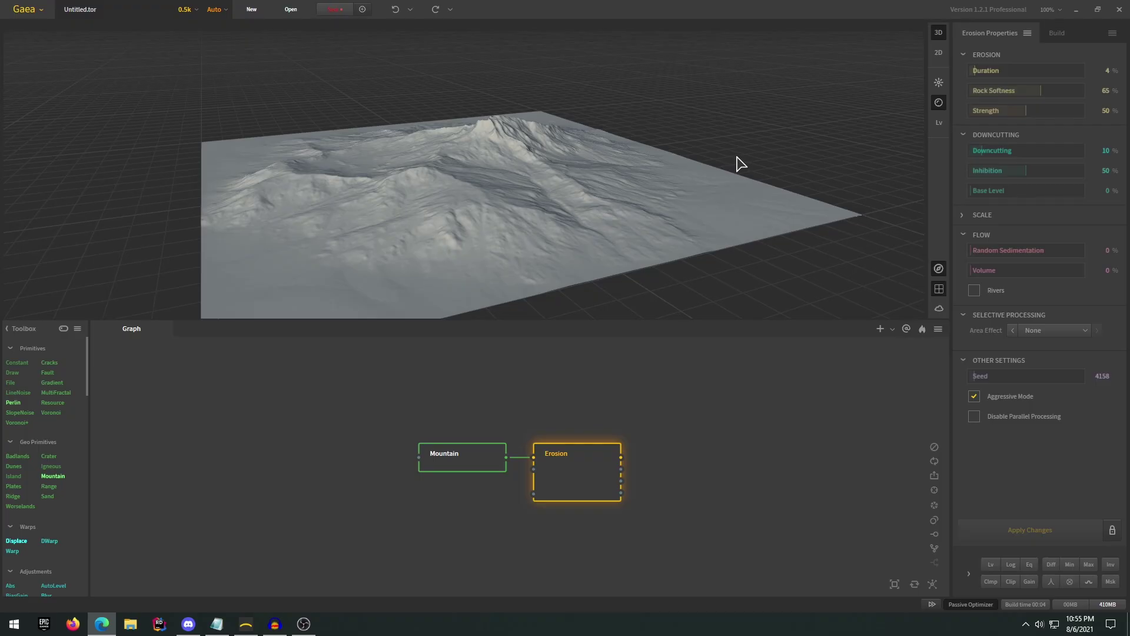
{"action": "left_click_drag", "start_coordinate": [723, 148], "coordinate": [656, 176]}
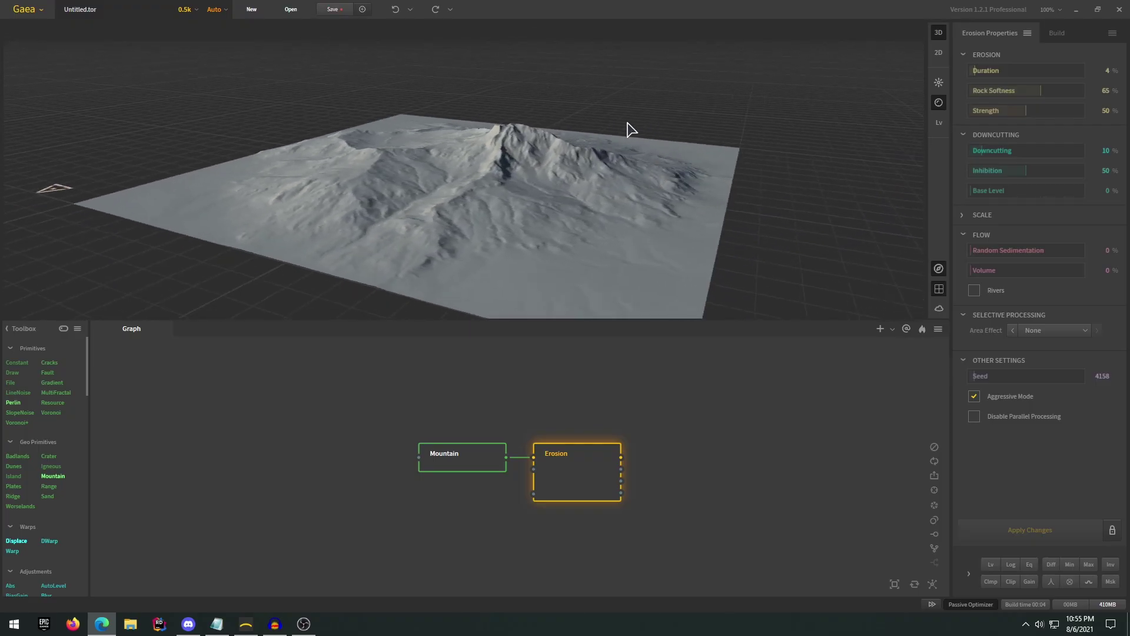
{"action": "left_click_drag", "start_coordinate": [625, 126], "coordinate": [663, 131]}
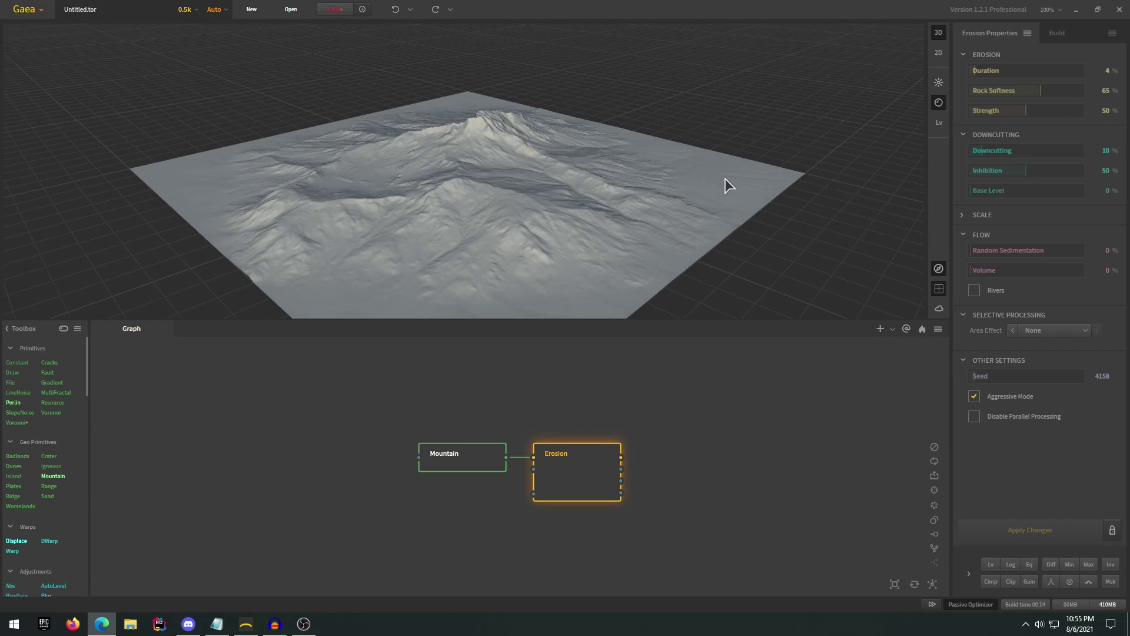
{"action": "left_click_drag", "start_coordinate": [725, 178], "coordinate": [561, 189]}
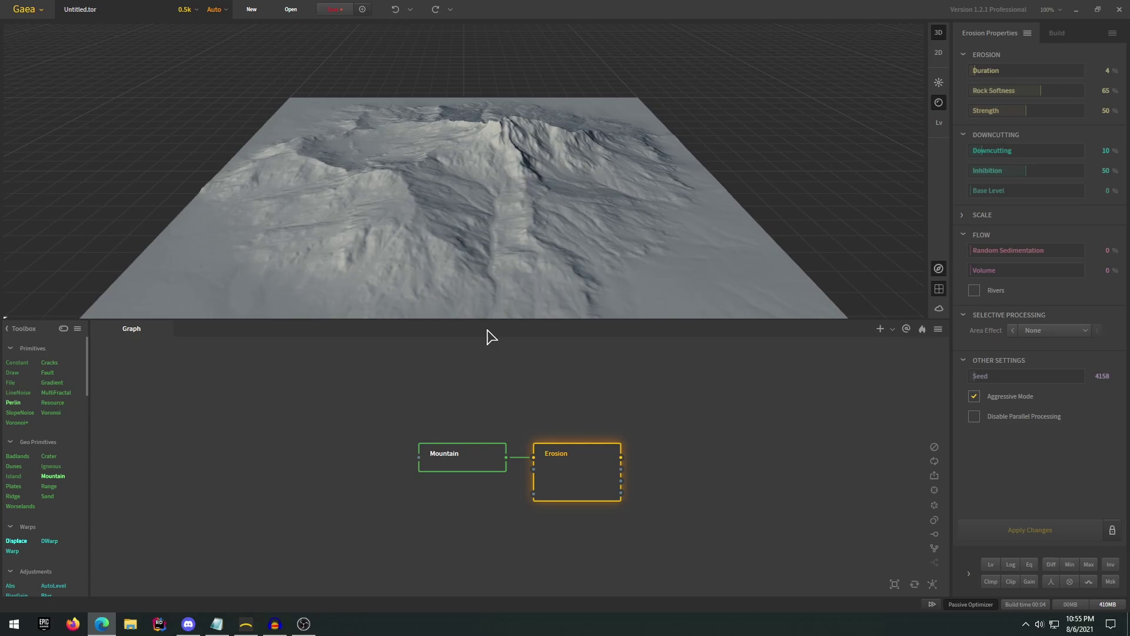
{"action": "left_click", "coordinate": [535, 391]}
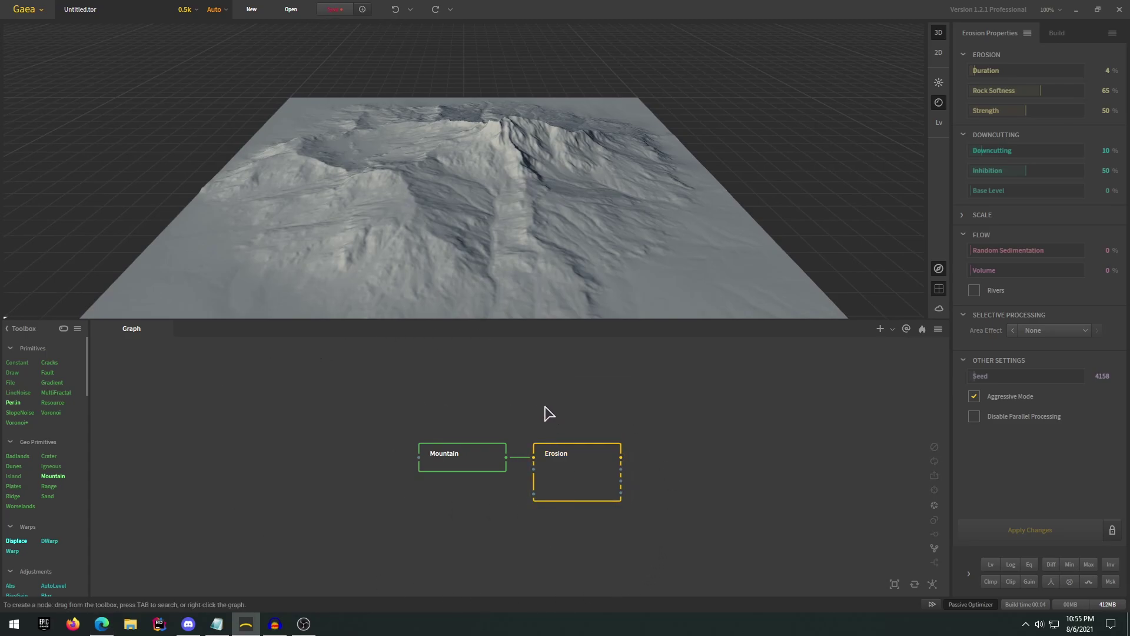
{"action": "middle_click_drag", "start_coordinate": [519, 392], "coordinate": [499, 362]}
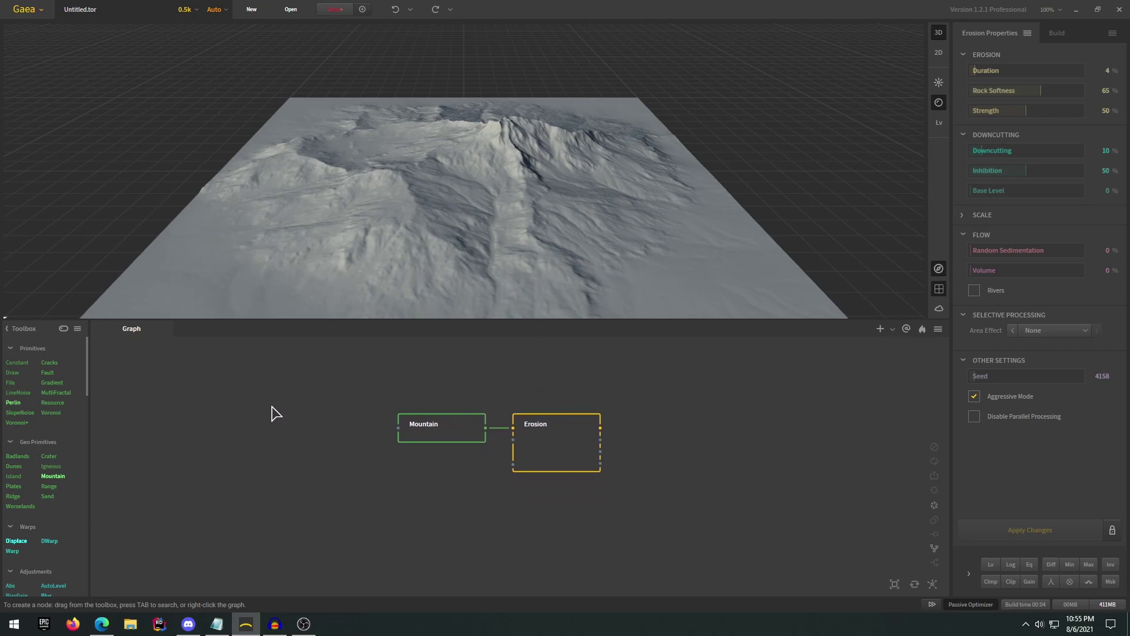
{"action": "middle_click_drag", "start_coordinate": [522, 371], "coordinate": [558, 383]}
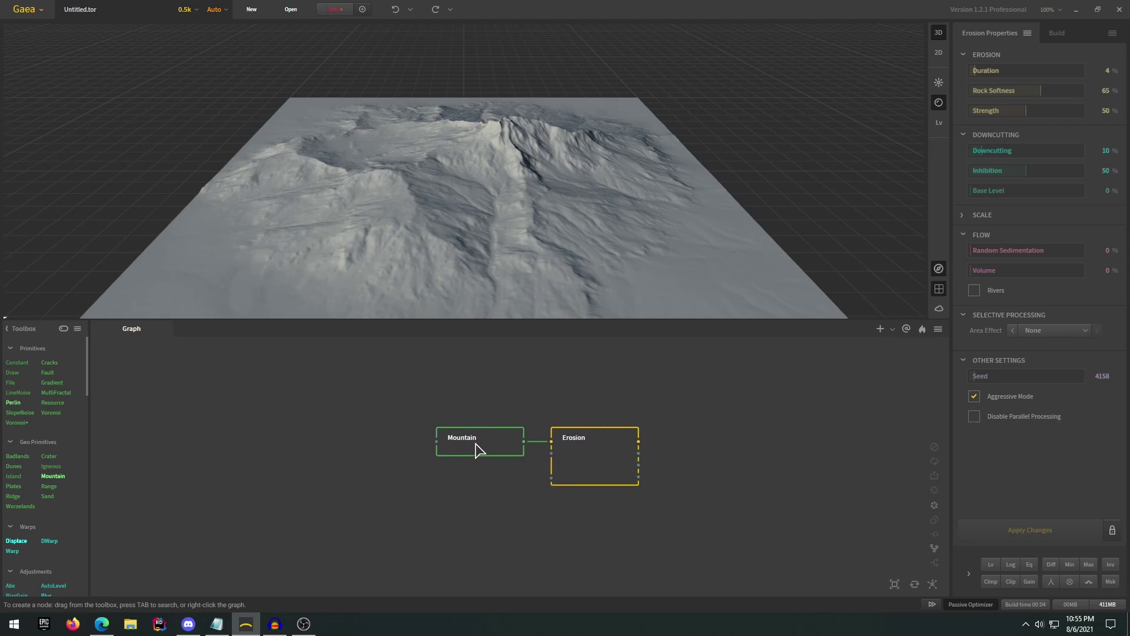
Step: Set the Mountain node's scale to 61% and preview the connected Erosion node's updated terrain
{"action": "left_click", "coordinate": [476, 450]}
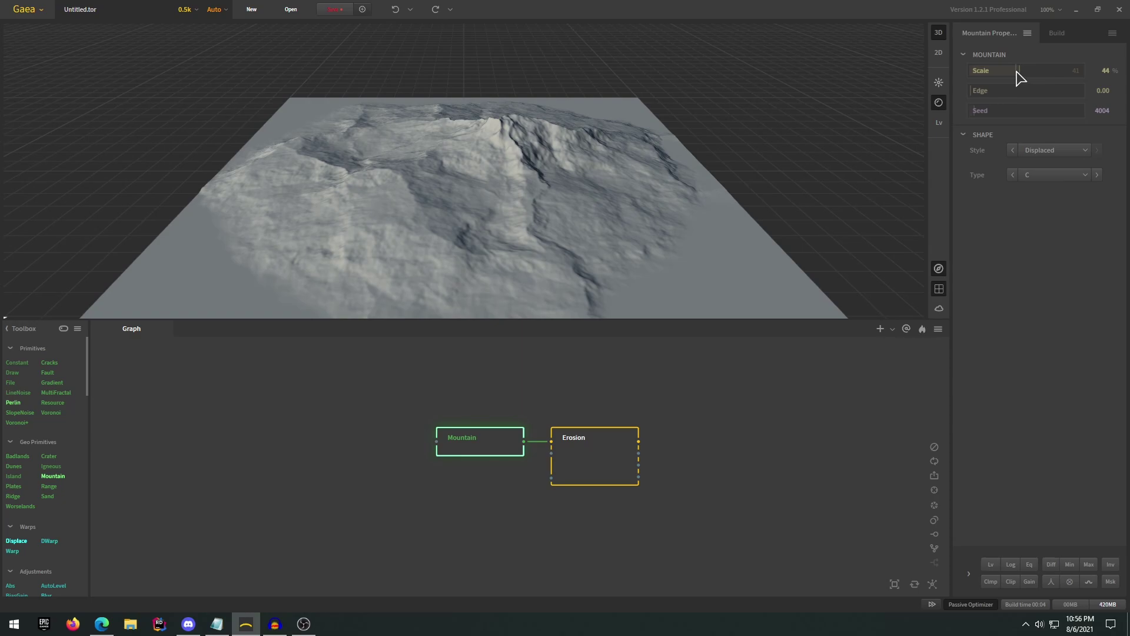
{"action": "left_click_drag", "start_coordinate": [1021, 80], "coordinate": [983, 87]}
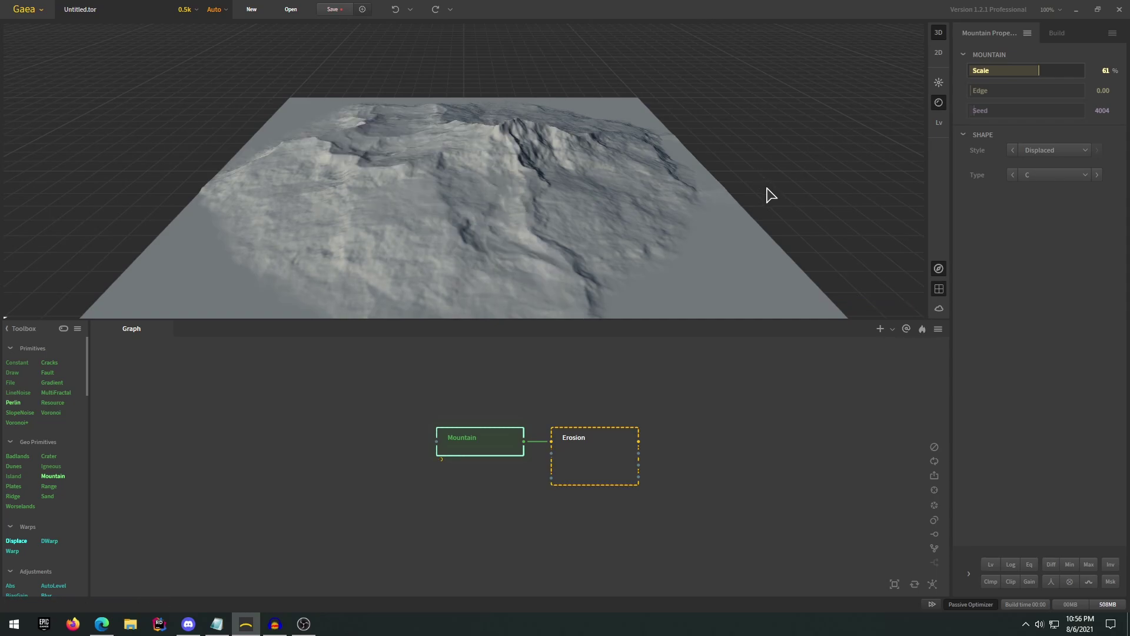
{"action": "left_click", "coordinate": [595, 467]}
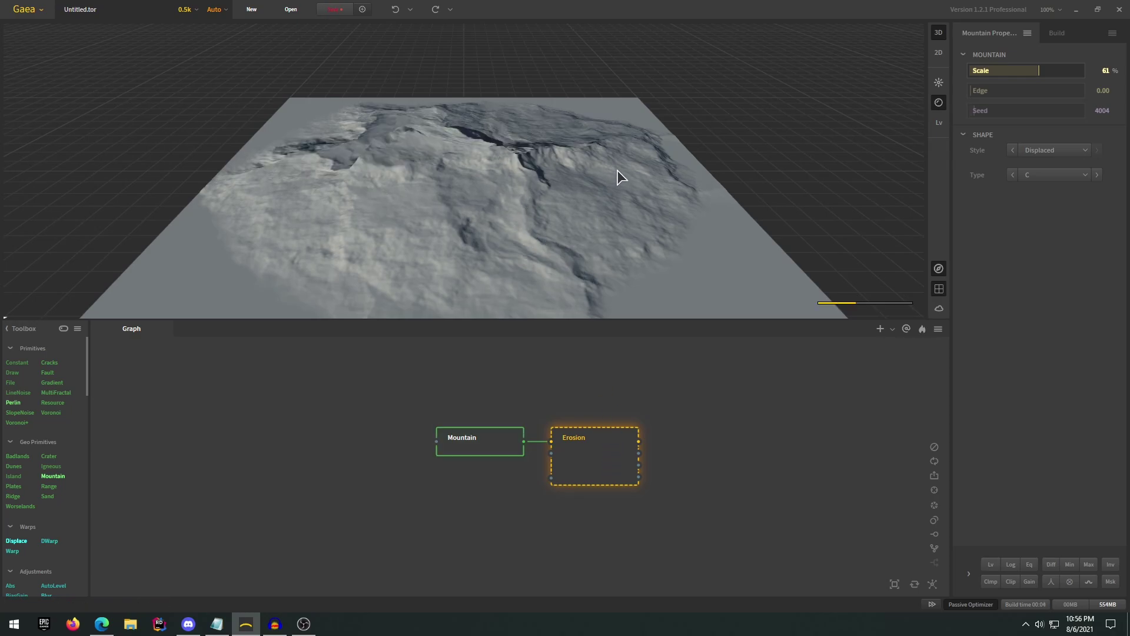
{"action": "left_click_drag", "start_coordinate": [616, 175], "coordinate": [679, 167]}
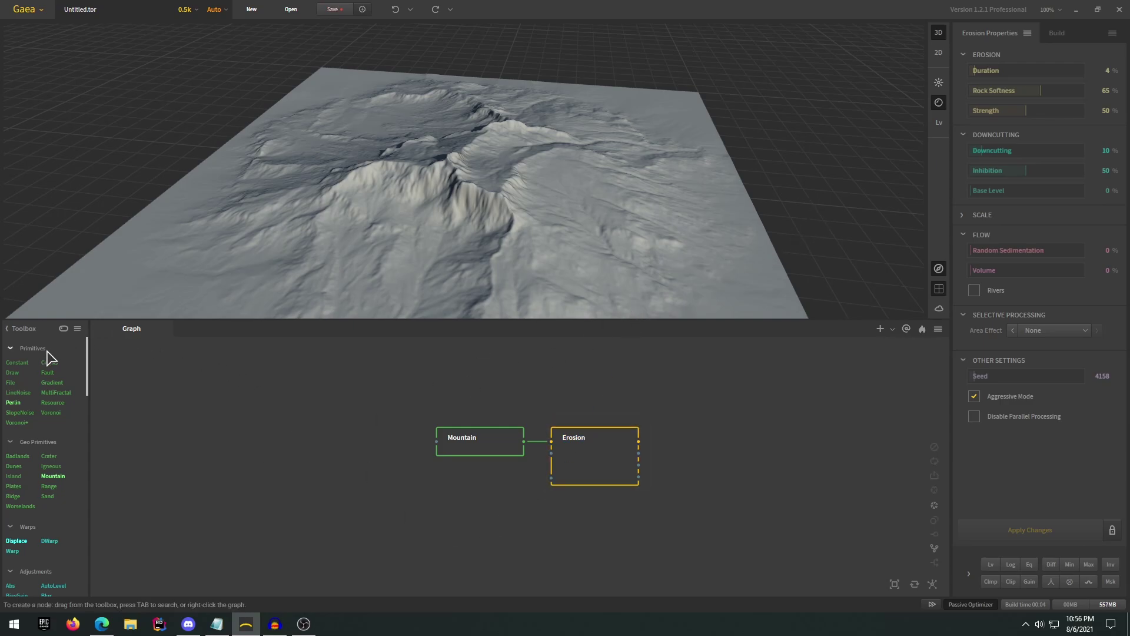
Step: Add a Badlands geo primitive to the graph below the Mountain node and inspect its terrain
{"action": "scroll", "coordinate": [66, 402], "scroll_direction": "down", "scroll_amount": 1}
{"action": "scroll", "coordinate": [68, 402], "scroll_direction": "up", "scroll_amount": 1}
{"action": "scroll", "coordinate": [73, 460], "scroll_direction": "down", "scroll_amount": 1}
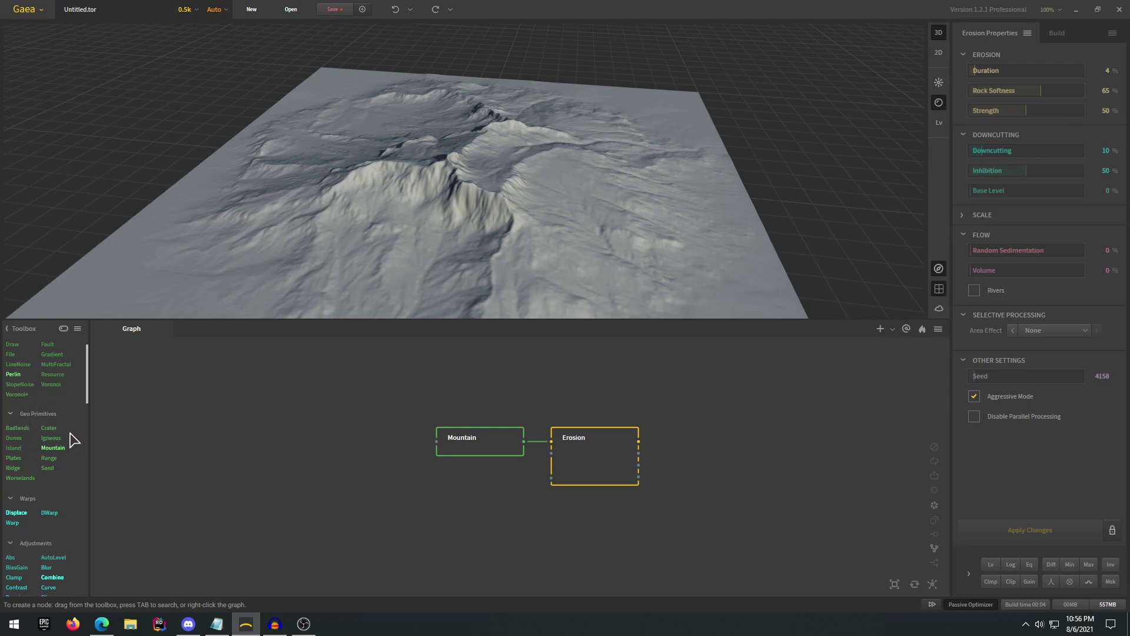
{"action": "left_click_drag", "start_coordinate": [18, 428], "coordinate": [490, 511]}
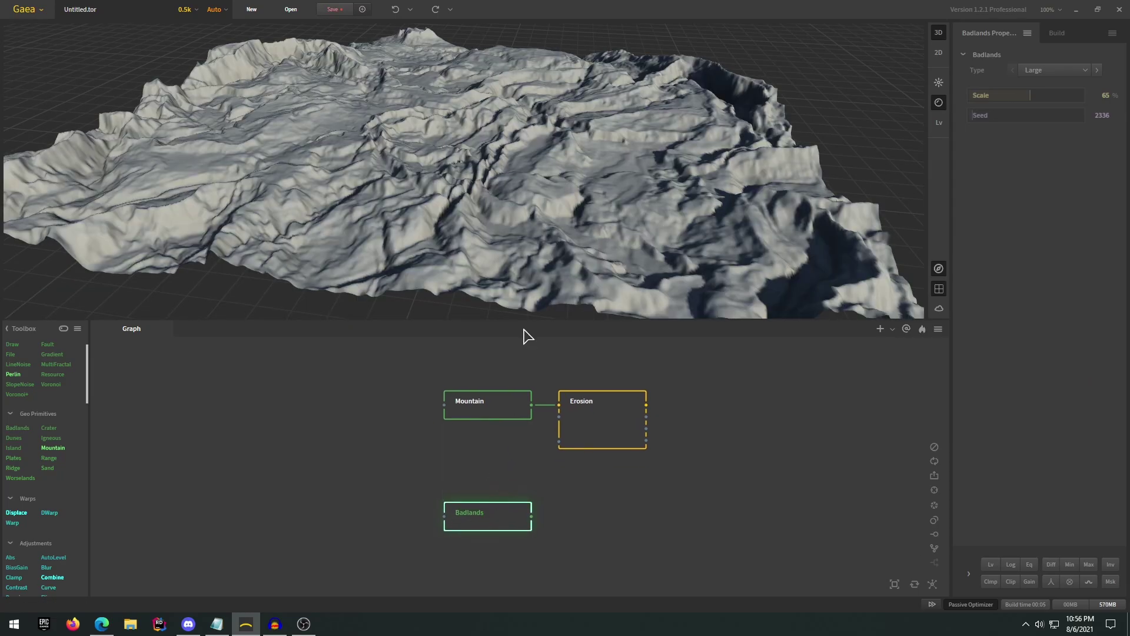
{"action": "scroll", "coordinate": [599, 201], "scroll_direction": "down", "scroll_amount": 5}
{"action": "mouse_move", "coordinate": [582, 184]}
{"action": "left_mouse_down"}
{"action": "mouse_move", "coordinate": [487, 165]}
{"action": "mouse_move", "coordinate": [538, 207]}
{"action": "mouse_move", "coordinate": [569, 187]}
{"action": "left_mouse_up"}
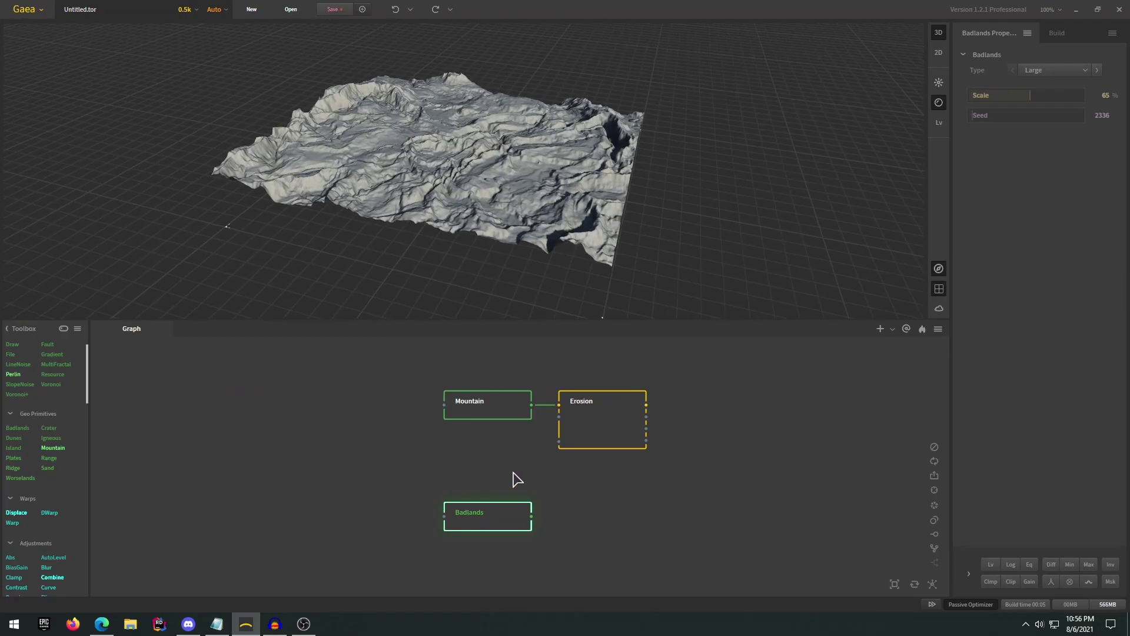
Step: Set the Badlands node's seed to 33321 and inspect the regenerated terrain
{"action": "left_click", "coordinate": [1002, 117]}
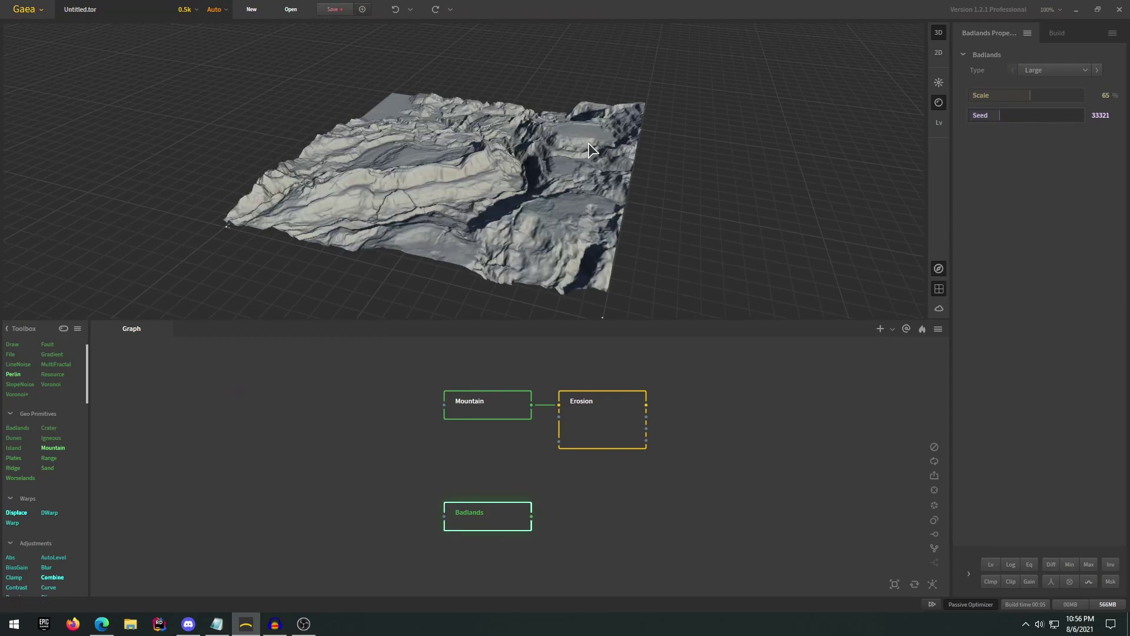
{"action": "scroll", "coordinate": [513, 171], "scroll_direction": "up", "scroll_amount": 2}
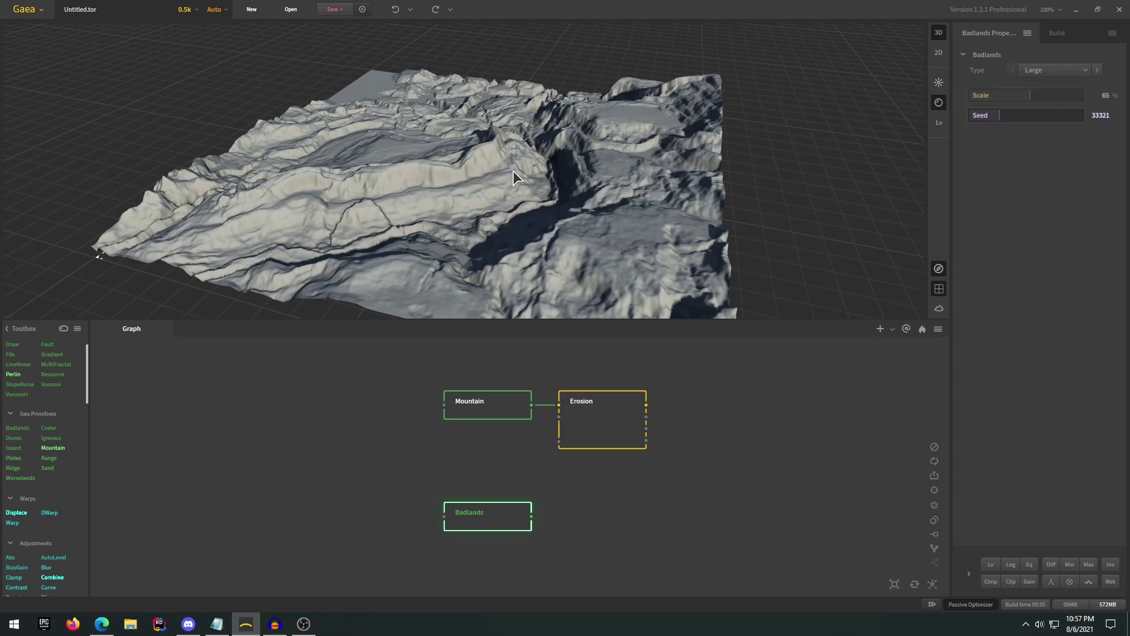
{"action": "left_click_drag", "start_coordinate": [514, 170], "coordinate": [655, 193]}
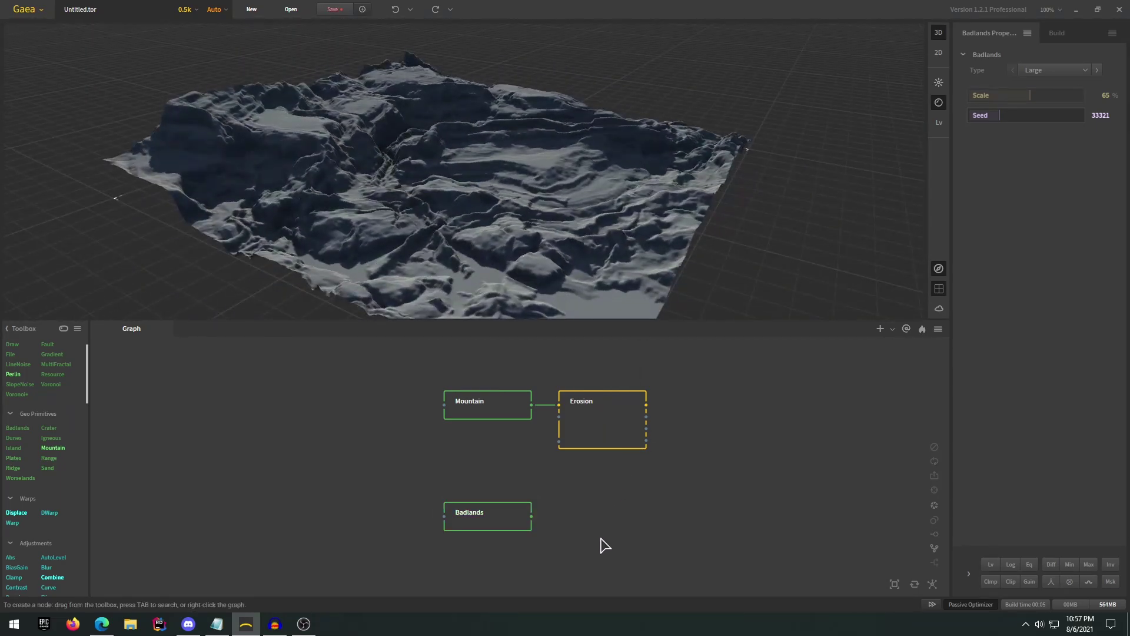
Step: Add a second Erosion node beside the Badlands node, feed it with the Badlands output and inspect the eroded terrain
{"action": "left_click", "coordinate": [599, 442]}
{"action": "left_click", "coordinate": [480, 512]}
{"action": "scroll", "coordinate": [44, 465], "scroll_direction": "up", "scroll_amount": 1}
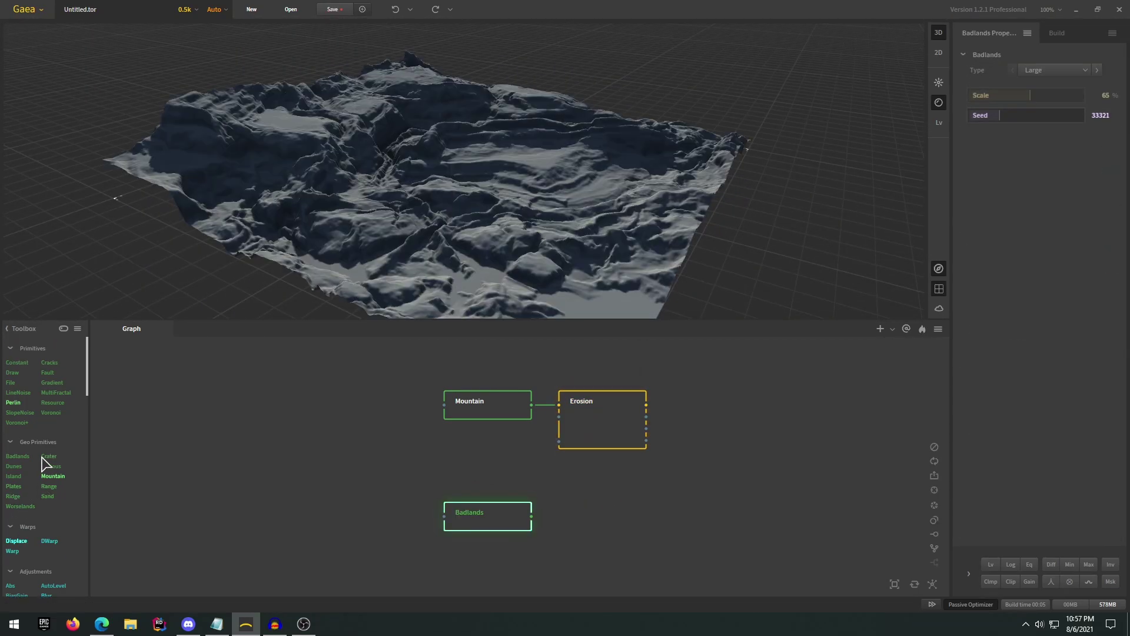
{"action": "scroll", "coordinate": [36, 418], "scroll_direction": "down", "scroll_amount": 5}
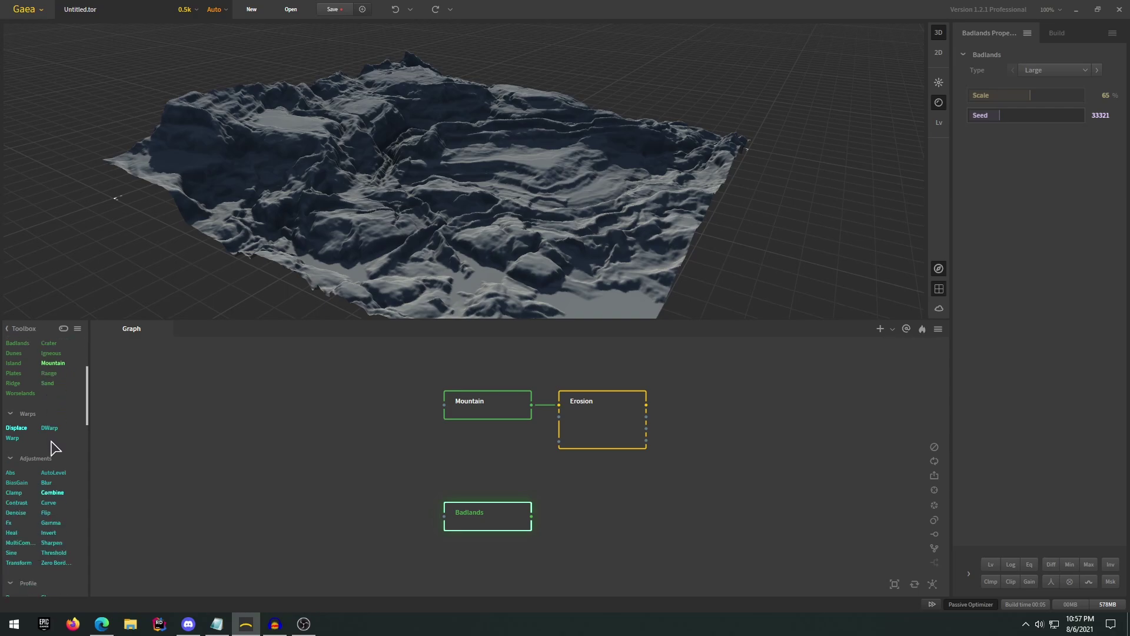
{"action": "right_click", "coordinate": [614, 501]}
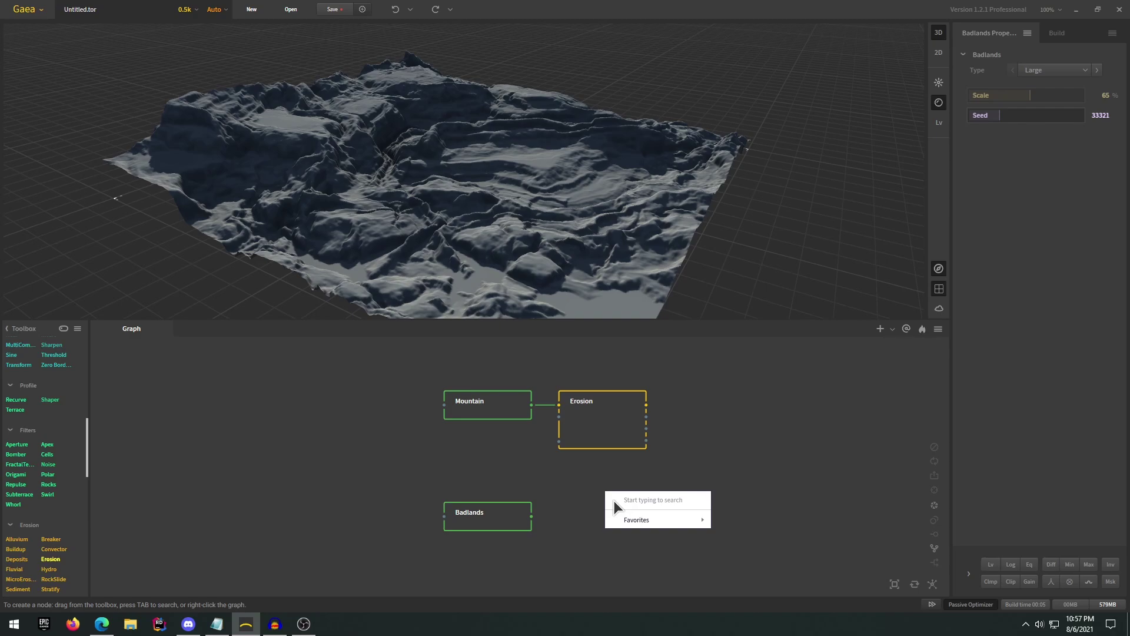
{"action": "type", "text": "er"}
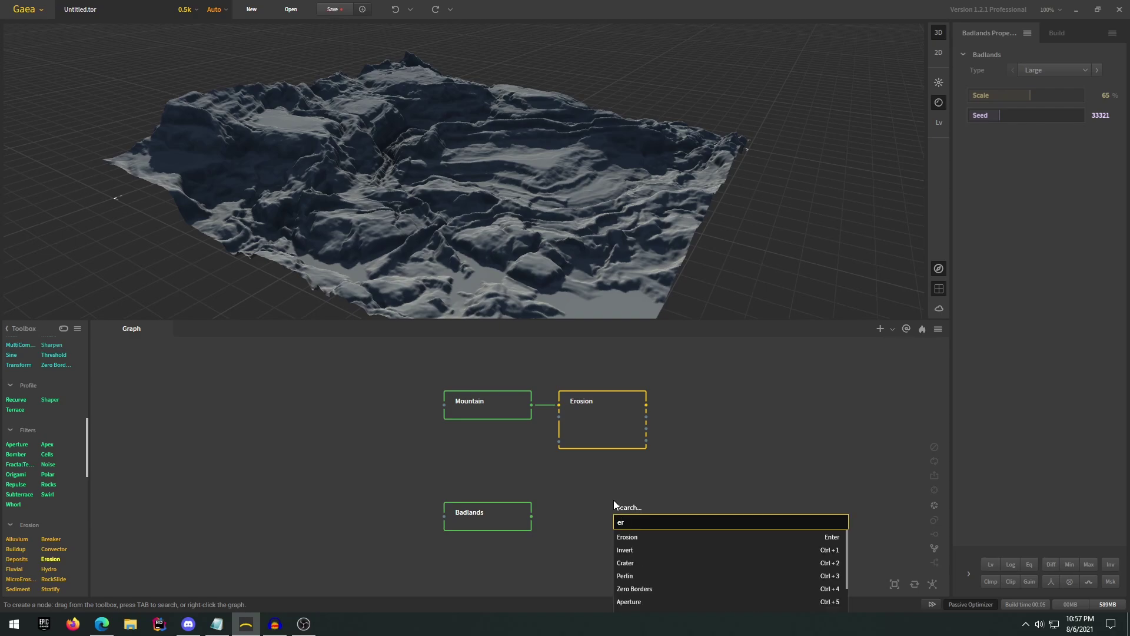
{"action": "left_click", "coordinate": [653, 538]}
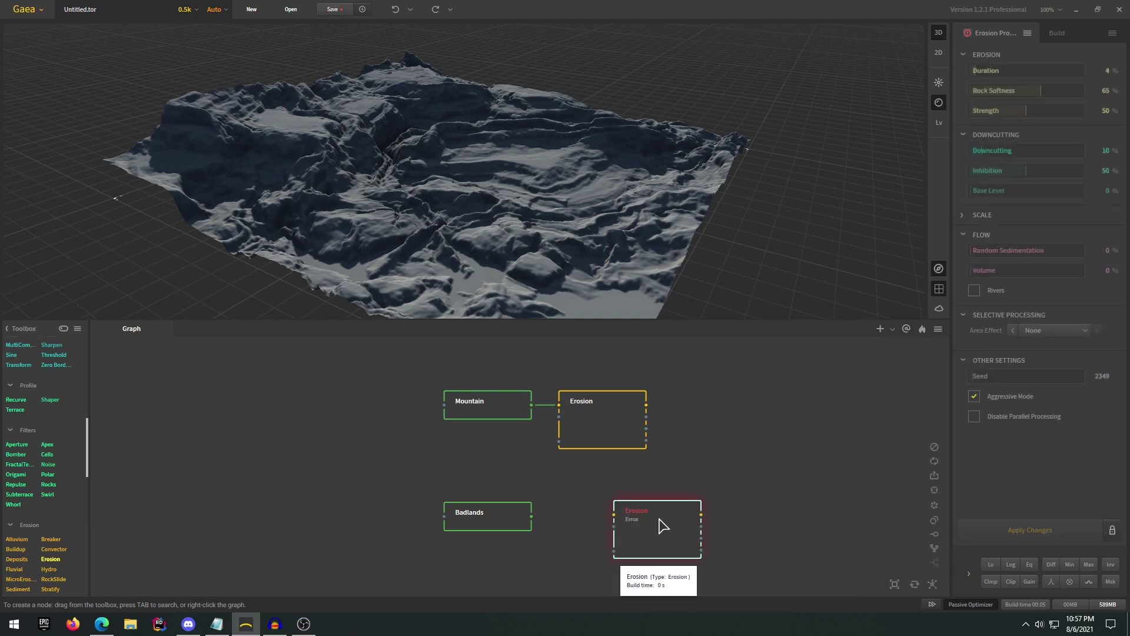
{"action": "left_click_drag", "start_coordinate": [532, 516], "coordinate": [651, 530]}
{"action": "scroll", "coordinate": [645, 219], "scroll_direction": "up", "scroll_amount": 3}
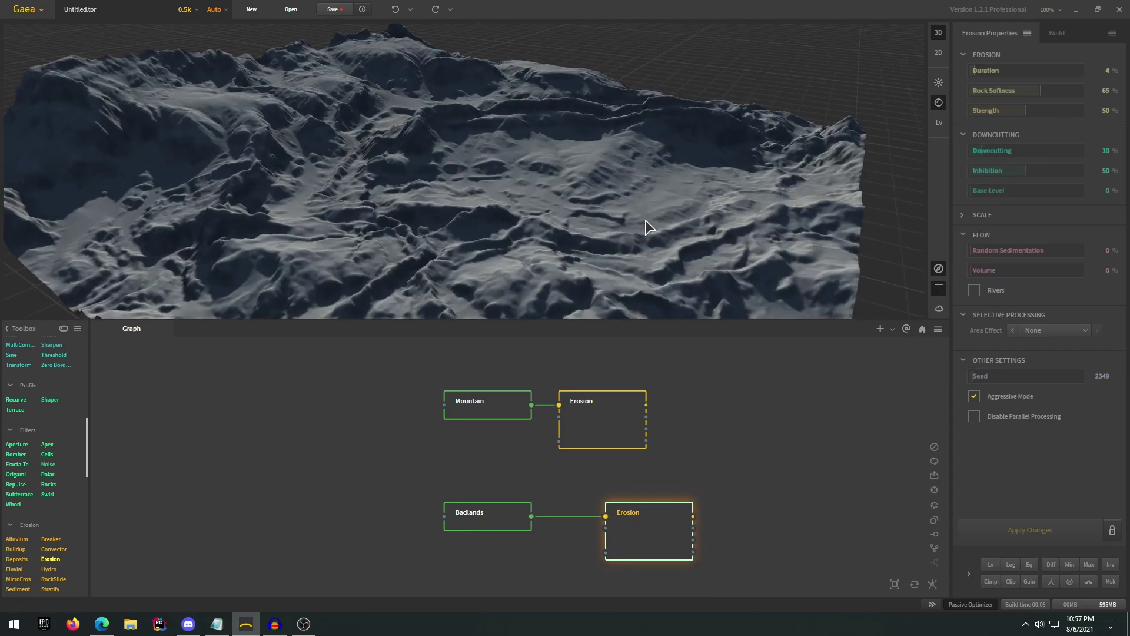
{"action": "left_click_drag", "start_coordinate": [646, 226], "coordinate": [940, 118]}
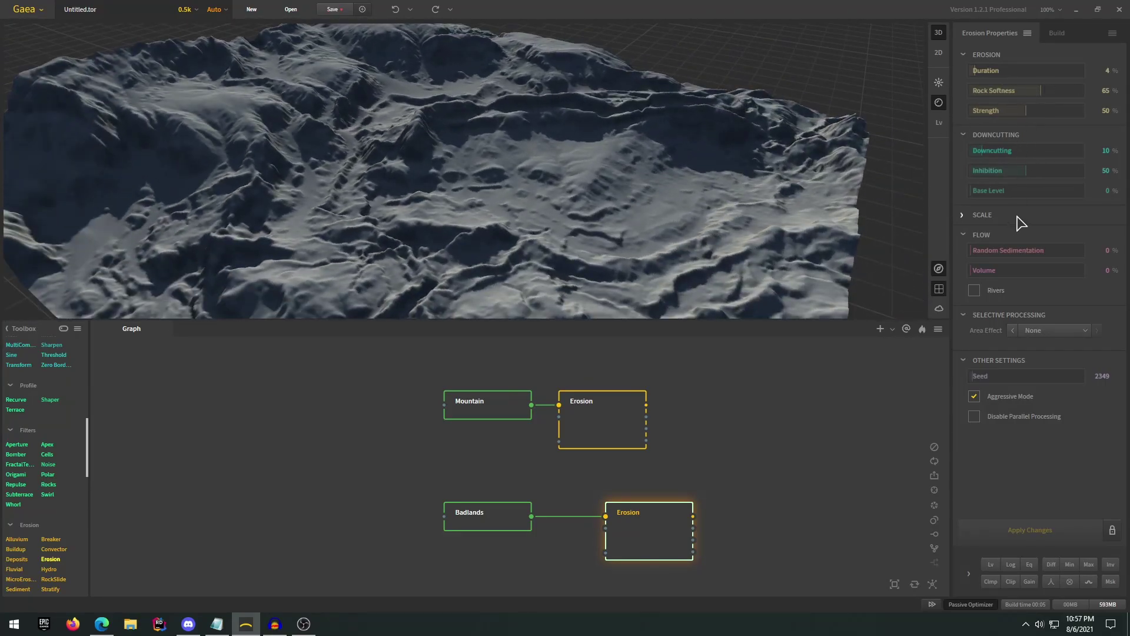
Step: Set the Badlands branch's Erosion duration to 23% and strength to 42%, apply the changes and inspect the terrain
{"action": "left_click", "coordinate": [1002, 111]}
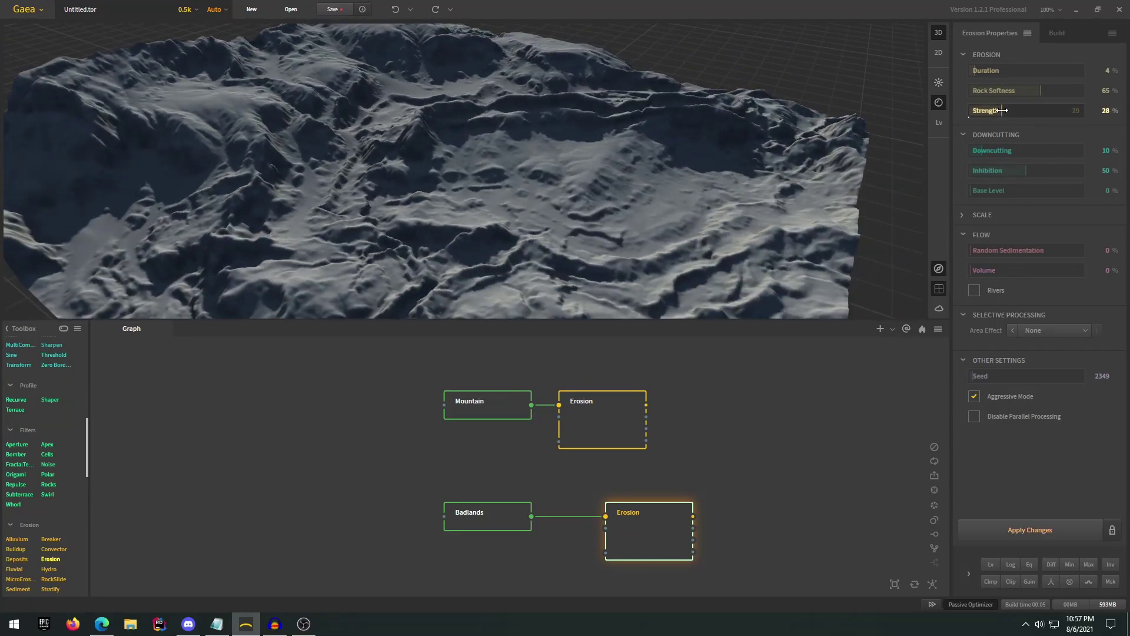
{"action": "left_click", "coordinate": [993, 71]}
{"action": "left_click", "coordinate": [999, 71]}
{"action": "left_click", "coordinate": [1017, 111]}
{"action": "left_click", "coordinate": [1046, 533]}
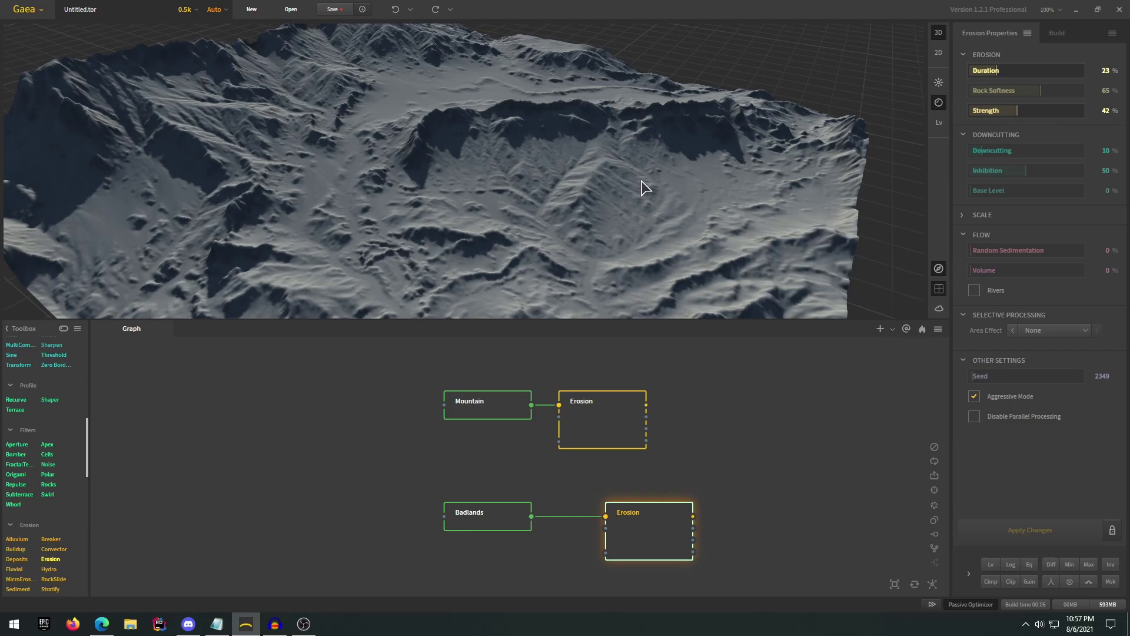
{"action": "left_click_drag", "start_coordinate": [641, 193], "coordinate": [607, 192]}
{"action": "left_click", "coordinate": [690, 429]}
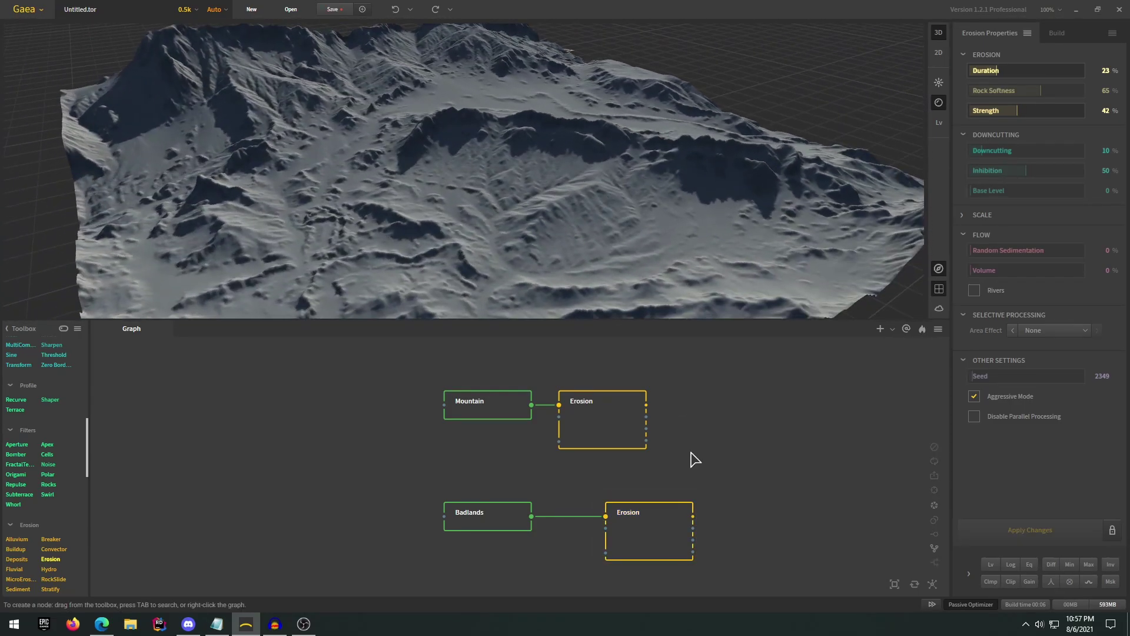
Step: Add a Dunes geo primitive in the empty graph area beside the Mountain and Badlands nodes and inspect its terrain
{"action": "left_click_drag", "start_coordinate": [731, 456], "coordinate": [745, 452]}
{"action": "scroll", "coordinate": [58, 425], "scroll_direction": "up", "scroll_amount": 4}
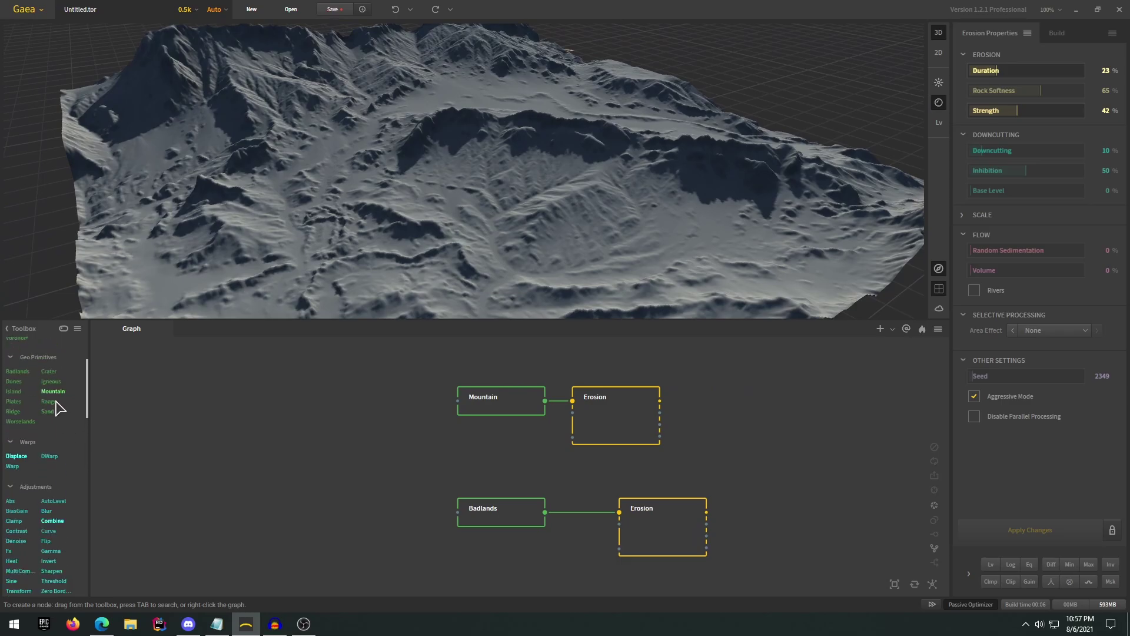
{"action": "scroll", "coordinate": [45, 371], "scroll_direction": "up", "scroll_amount": 2}
{"action": "left_click_drag", "start_coordinate": [224, 437], "coordinate": [250, 436]}
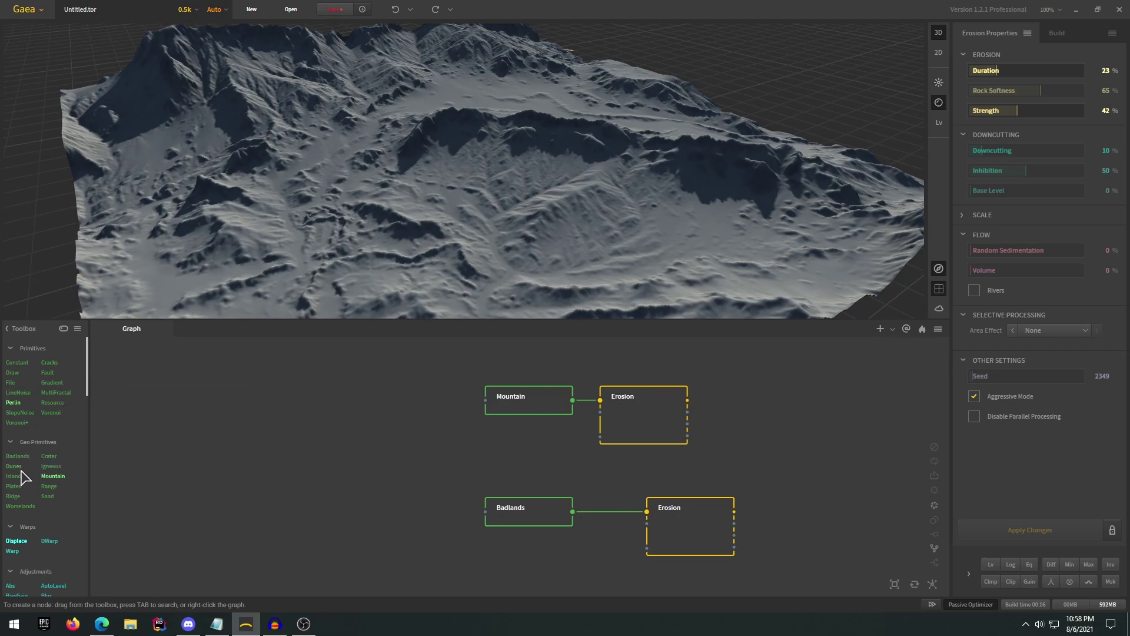
{"action": "left_click_drag", "start_coordinate": [15, 469], "coordinate": [361, 466]}
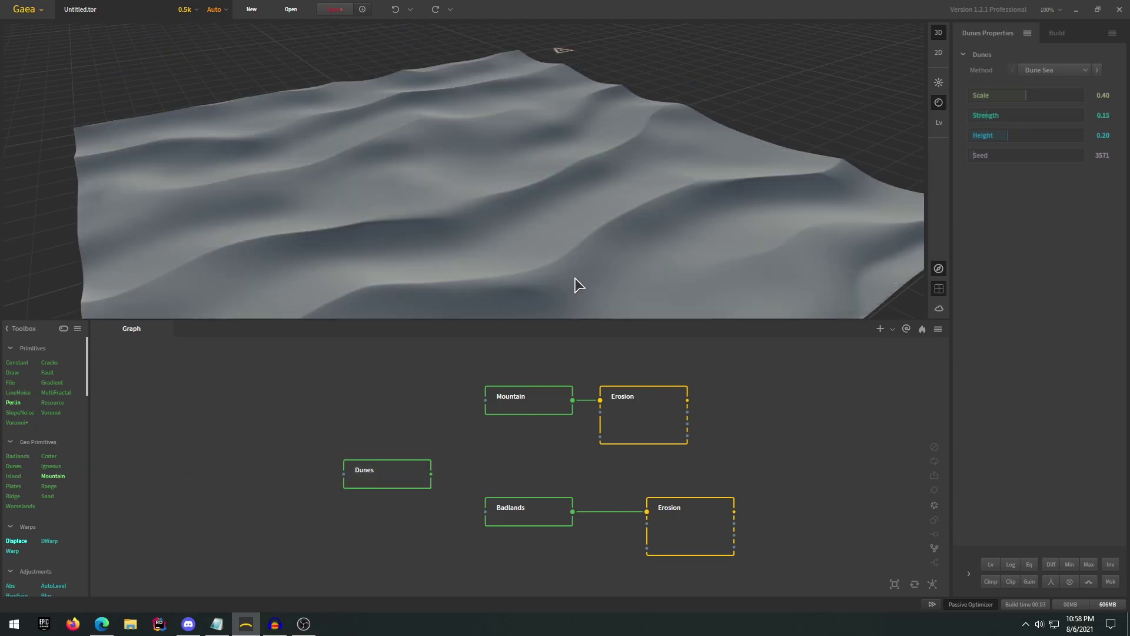
{"action": "left_click_drag", "start_coordinate": [563, 268], "coordinate": [613, 227]}
{"action": "scroll", "coordinate": [607, 244], "scroll_direction": "up", "scroll_amount": 5}
{"action": "scroll", "coordinate": [591, 242], "scroll_direction": "down", "scroll_amount": 4}
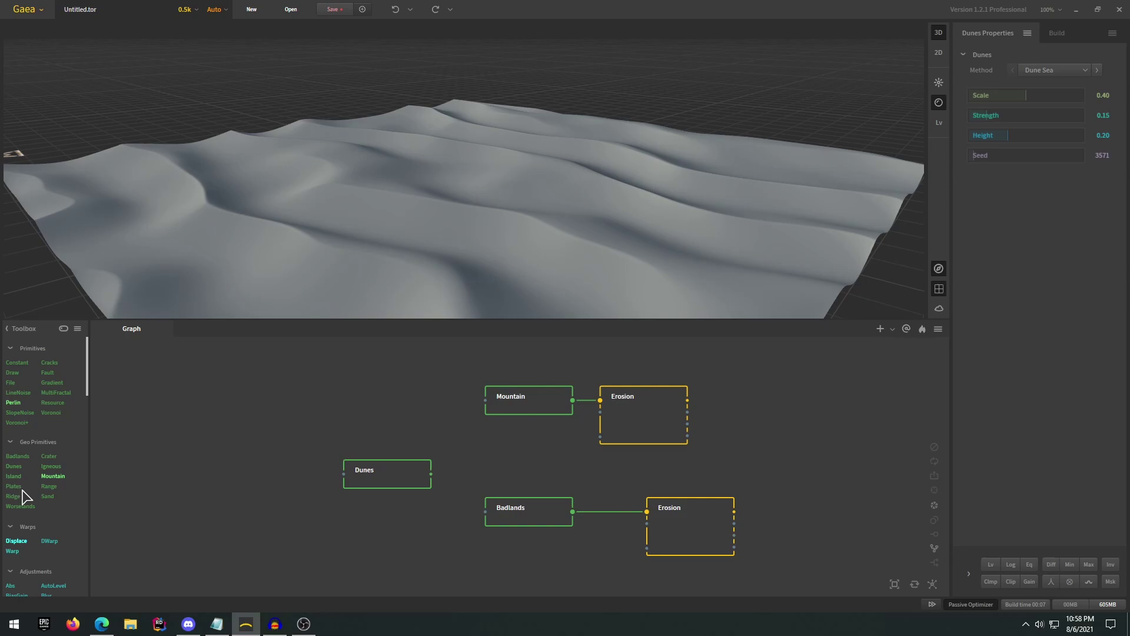
Step: Add a Plates geo primitive below the Dunes node, set its seed to 67860 and inspect the terrain
{"action": "left_click_drag", "start_coordinate": [13, 486], "coordinate": [380, 532]}
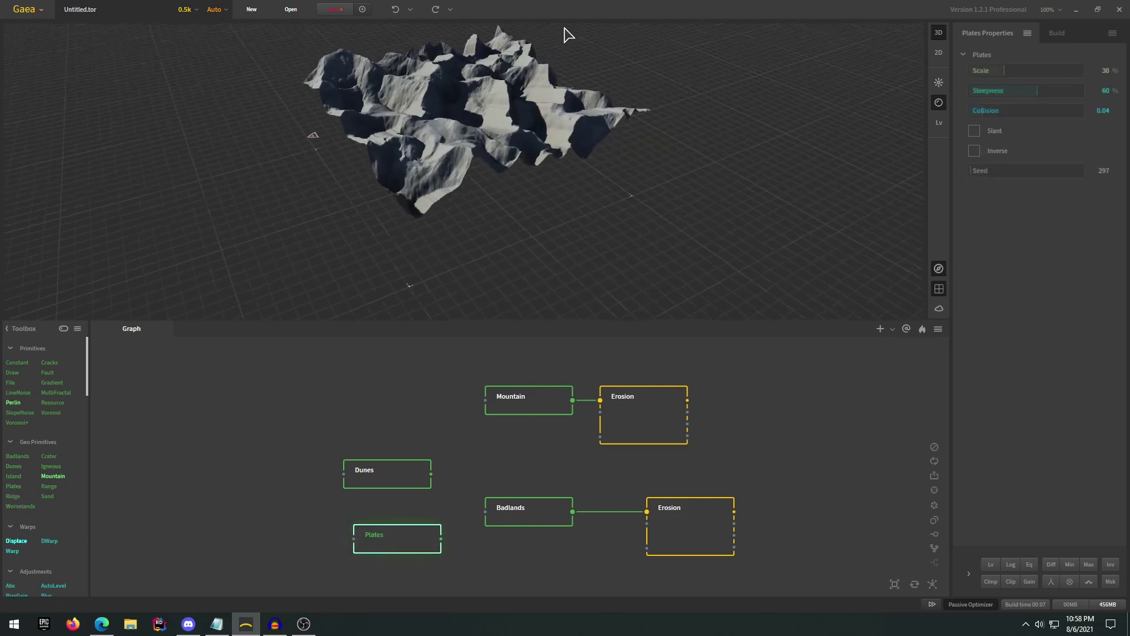
{"action": "left_click", "coordinate": [1002, 170]}
{"action": "left_click", "coordinate": [1029, 170]}
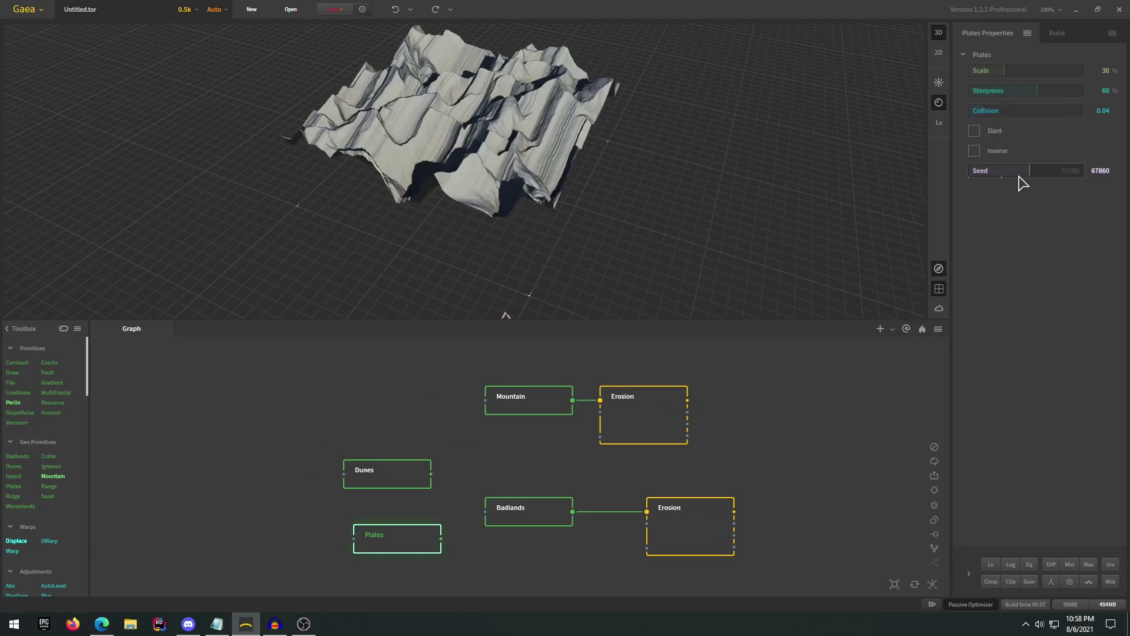
{"action": "left_click_drag", "start_coordinate": [567, 80], "coordinate": [686, 108]}
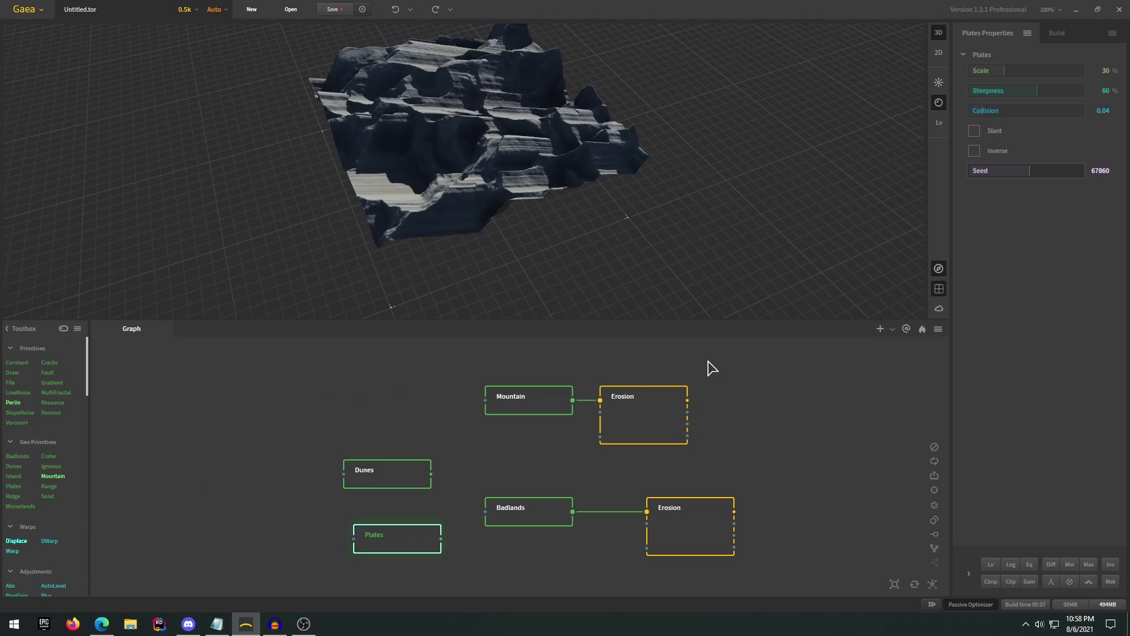
Step: Duplicate the Badlands branch's Erosion node, feed the copy from the Plates node, place it below the original and inspect the eroded plates
{"action": "right_click", "coordinate": [741, 434]}
{"action": "left_click", "coordinate": [661, 454]}
{"action": "left_click", "coordinate": [681, 515]}
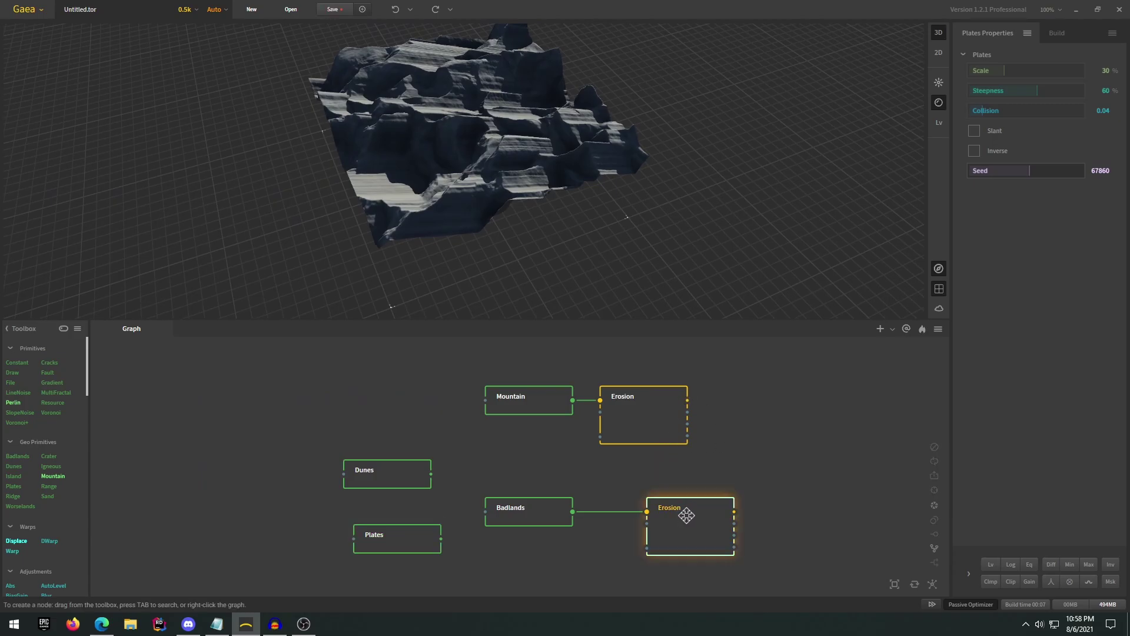
{"action": "key", "text": "ctrl+d"}
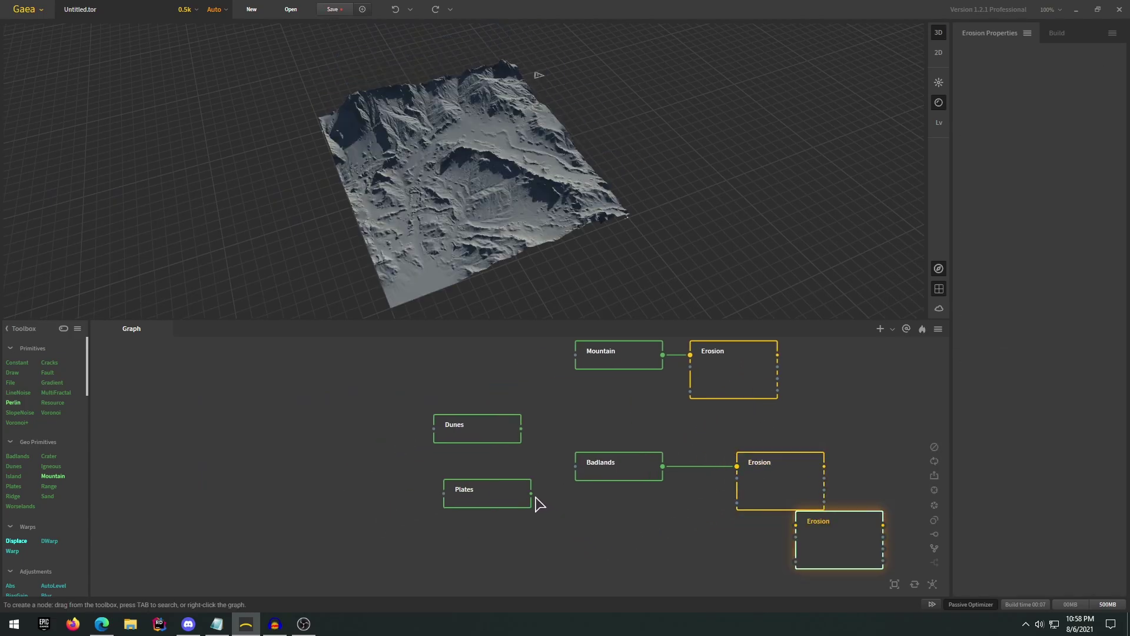
{"action": "left_click_drag", "start_coordinate": [533, 495], "coordinate": [796, 525]}
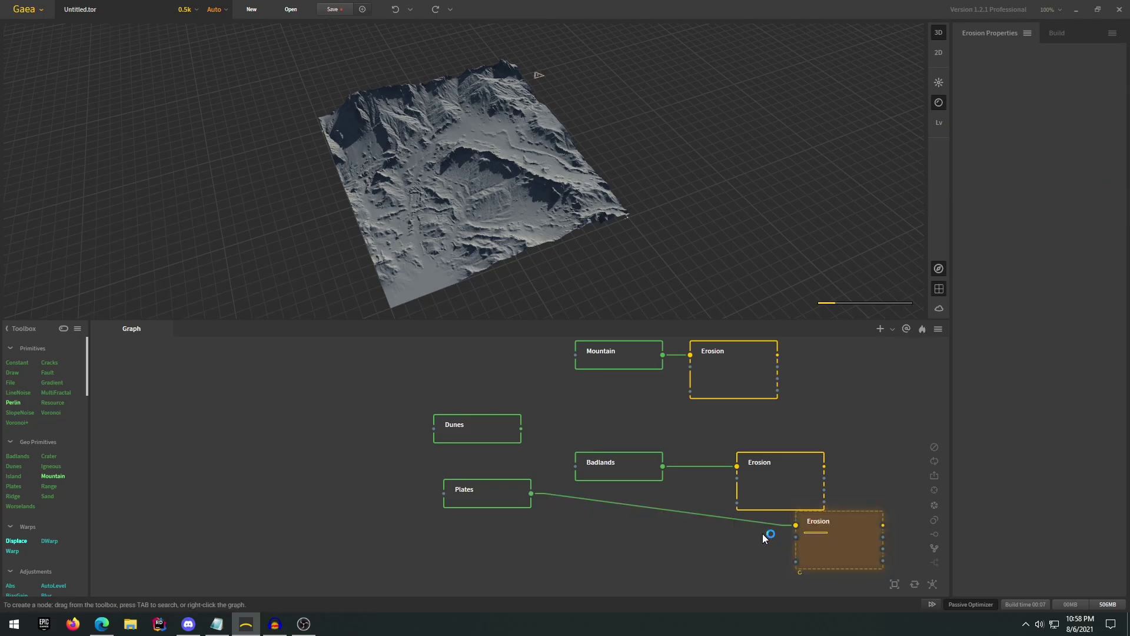
{"action": "left_click_drag", "start_coordinate": [860, 553], "coordinate": [761, 564]}
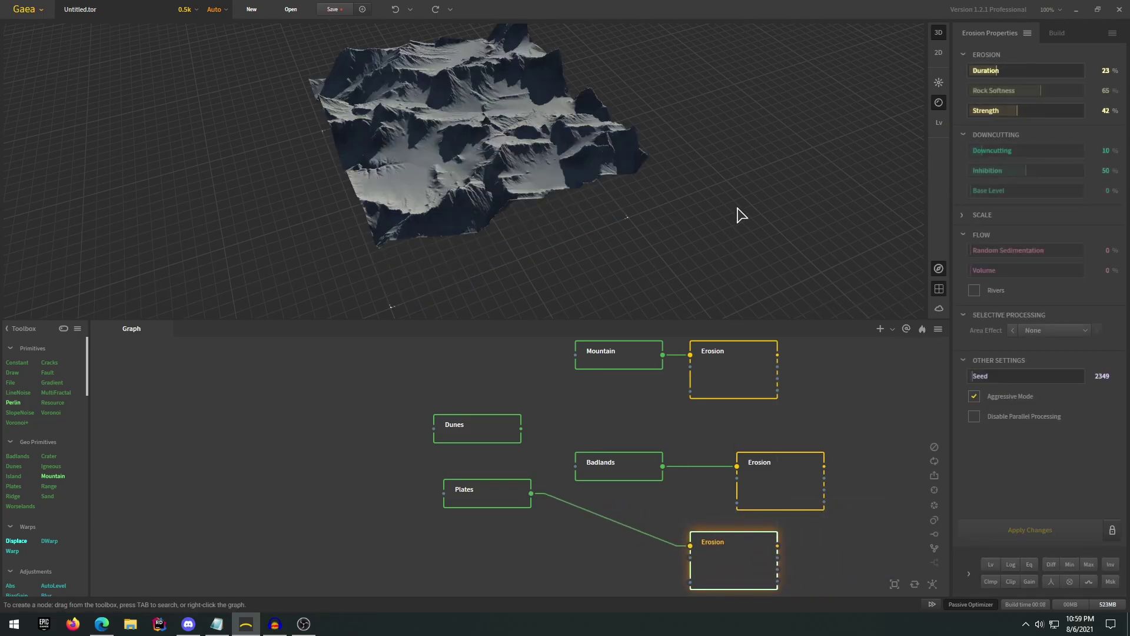
{"action": "scroll", "coordinate": [728, 198], "scroll_direction": "up", "scroll_amount": 4}
{"action": "left_click_drag", "start_coordinate": [724, 195], "coordinate": [747, 210]}
{"action": "scroll", "coordinate": [716, 189], "scroll_direction": "down", "scroll_amount": 4}
{"action": "left_click_drag", "start_coordinate": [668, 180], "coordinate": [706, 172]}
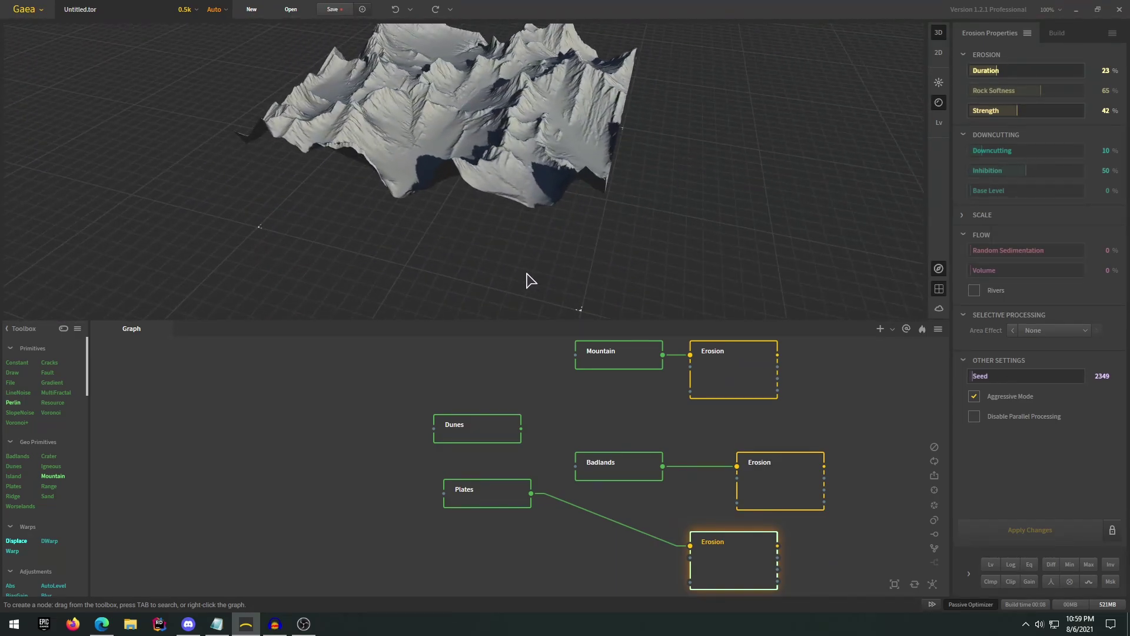
Step: Add a Ridge geo primitive in the free graph space below the Plates node and inspect its terrain
{"action": "left_click", "coordinate": [516, 389]}
{"action": "middle_click_drag", "start_coordinate": [470, 531], "coordinate": [526, 435]}
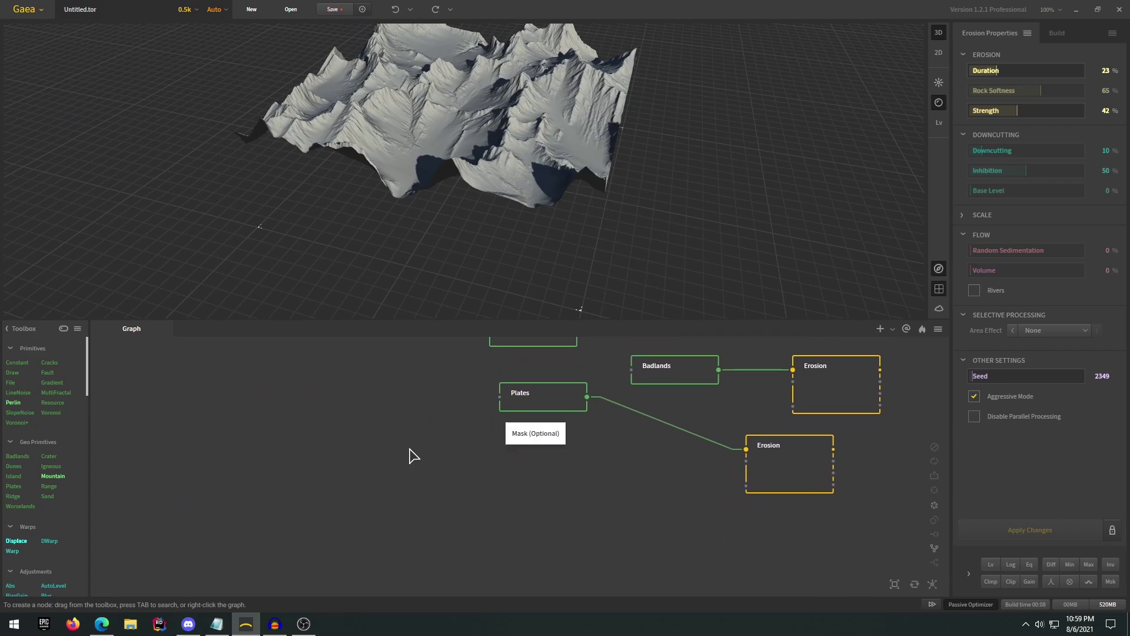
{"action": "left_click_drag", "start_coordinate": [22, 499], "coordinate": [496, 523]}
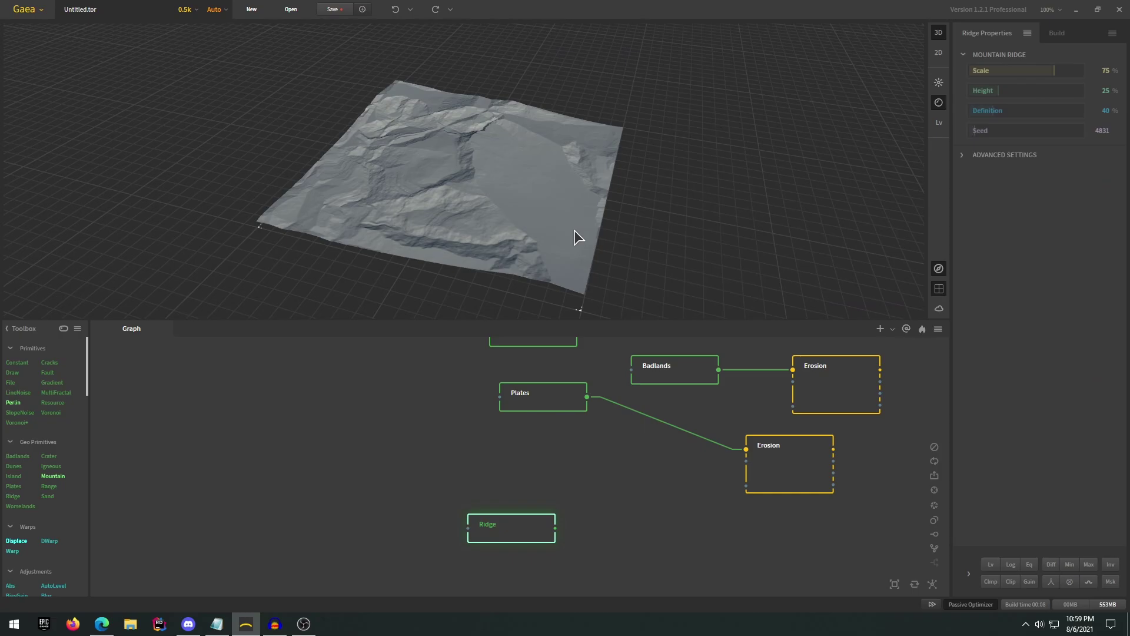
{"action": "left_click_drag", "start_coordinate": [575, 238], "coordinate": [653, 246]}
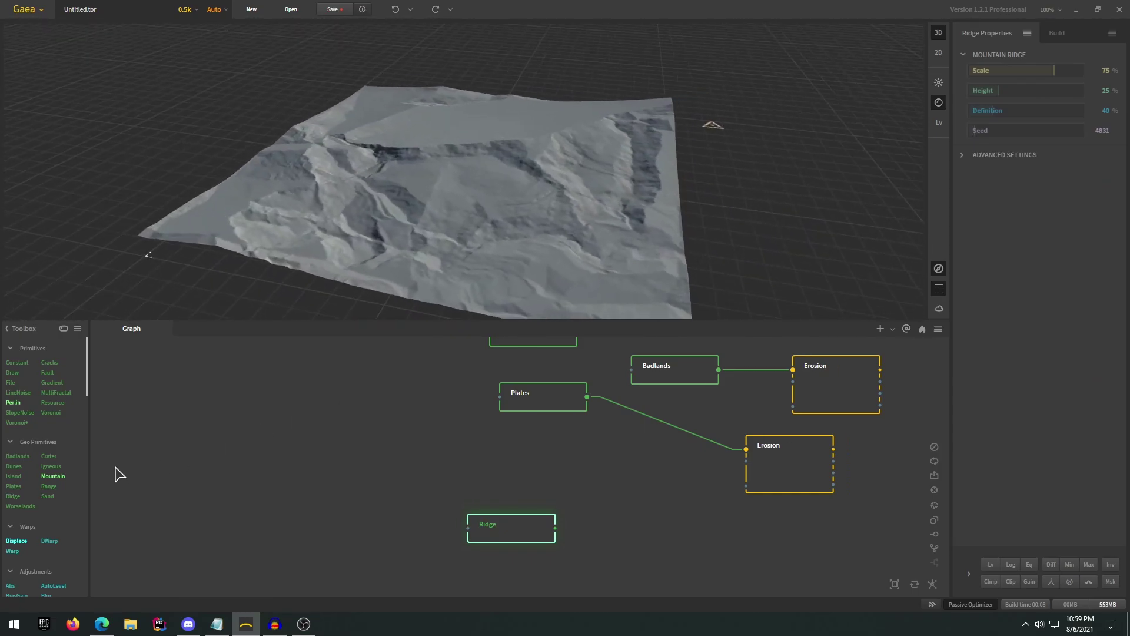
Step: Add a Crater geo primitive between Plates and Ridge with depth 0.26, outer scale 67% and inner scale 60%, and inspect it
{"action": "left_click_drag", "start_coordinate": [65, 457], "coordinate": [507, 444]}
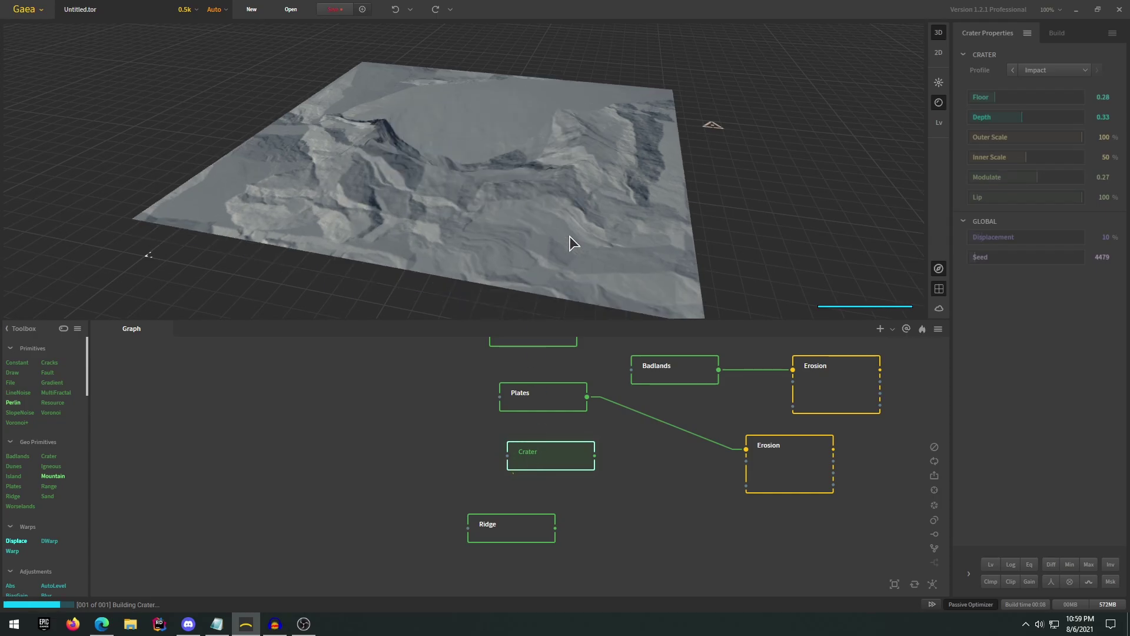
{"action": "left_click_drag", "start_coordinate": [570, 236], "coordinate": [922, 121]}
{"action": "left_click", "coordinate": [1011, 120]}
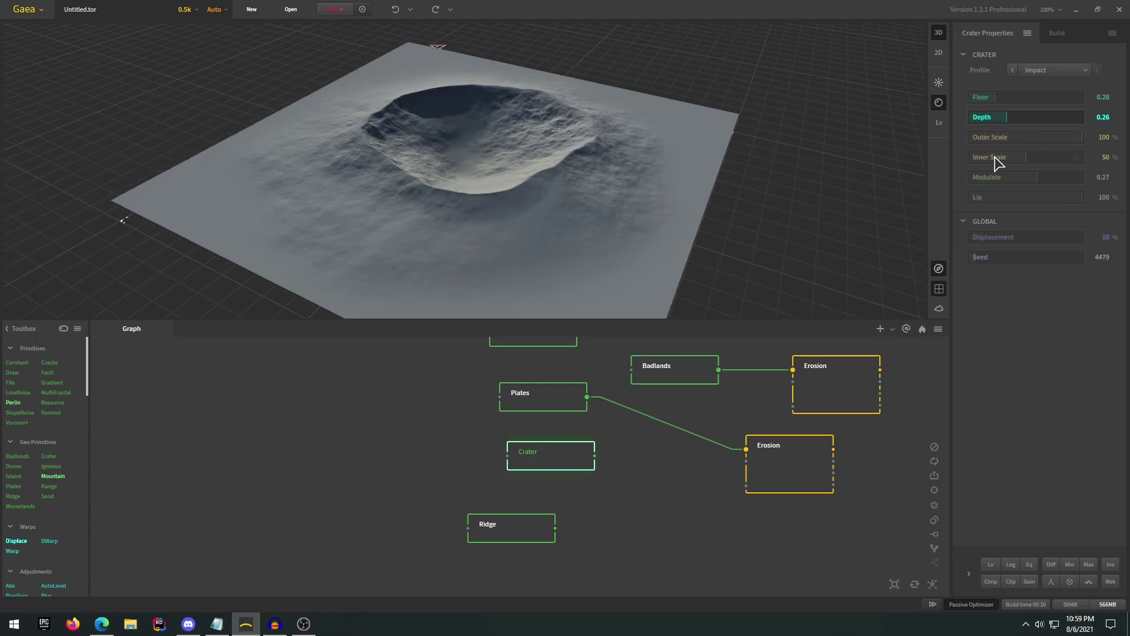
{"action": "left_click", "coordinate": [1038, 157]}
{"action": "left_click", "coordinate": [1032, 139]}
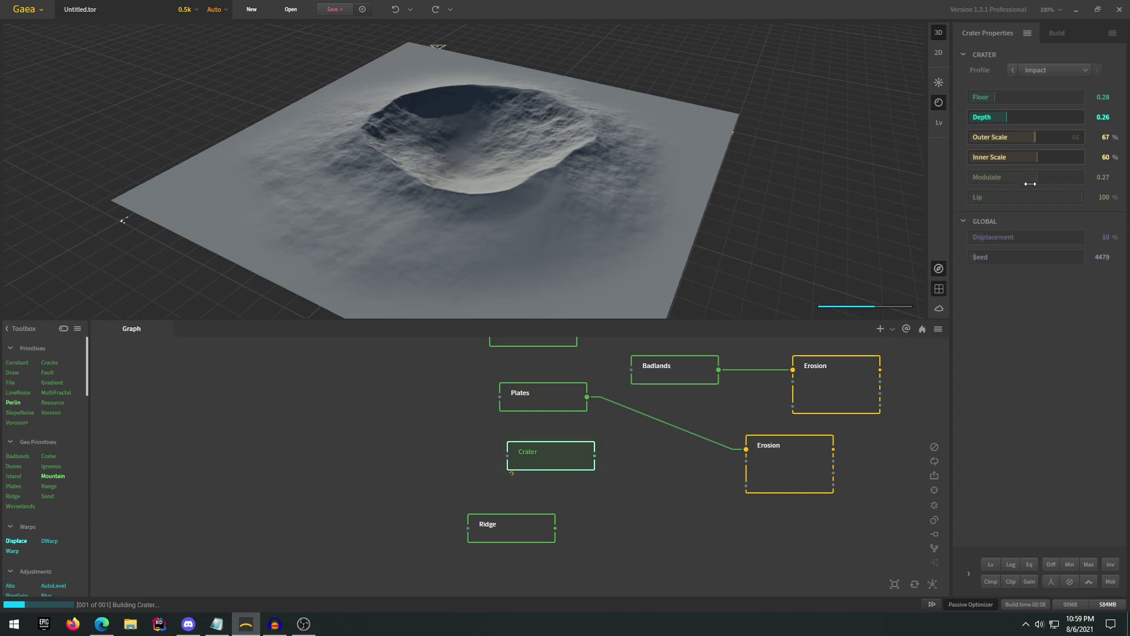
{"action": "scroll", "coordinate": [644, 175], "scroll_direction": "down", "scroll_amount": 2}
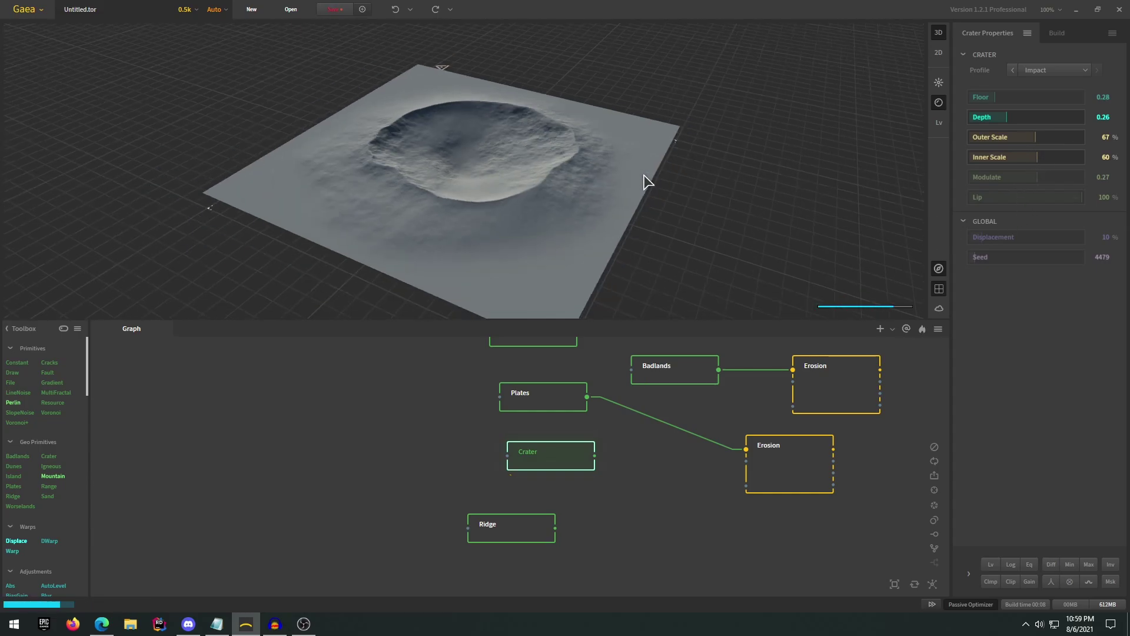
{"action": "scroll", "coordinate": [646, 176], "scroll_direction": "up", "scroll_amount": 3}
{"action": "left_click_drag", "start_coordinate": [646, 175], "coordinate": [724, 198]}
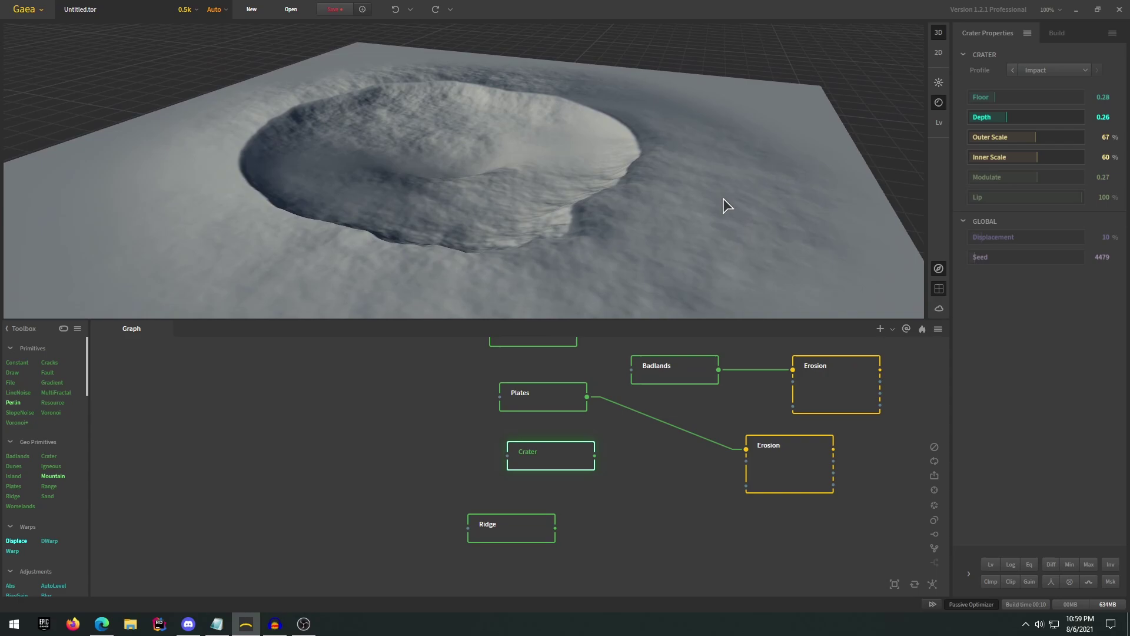
Step: Add a Coast water node beside the Ridge node and feed it with the Ridge output
{"action": "left_click", "coordinate": [228, 529]}
{"action": "scroll", "coordinate": [64, 481], "scroll_direction": "down", "scroll_amount": 3}
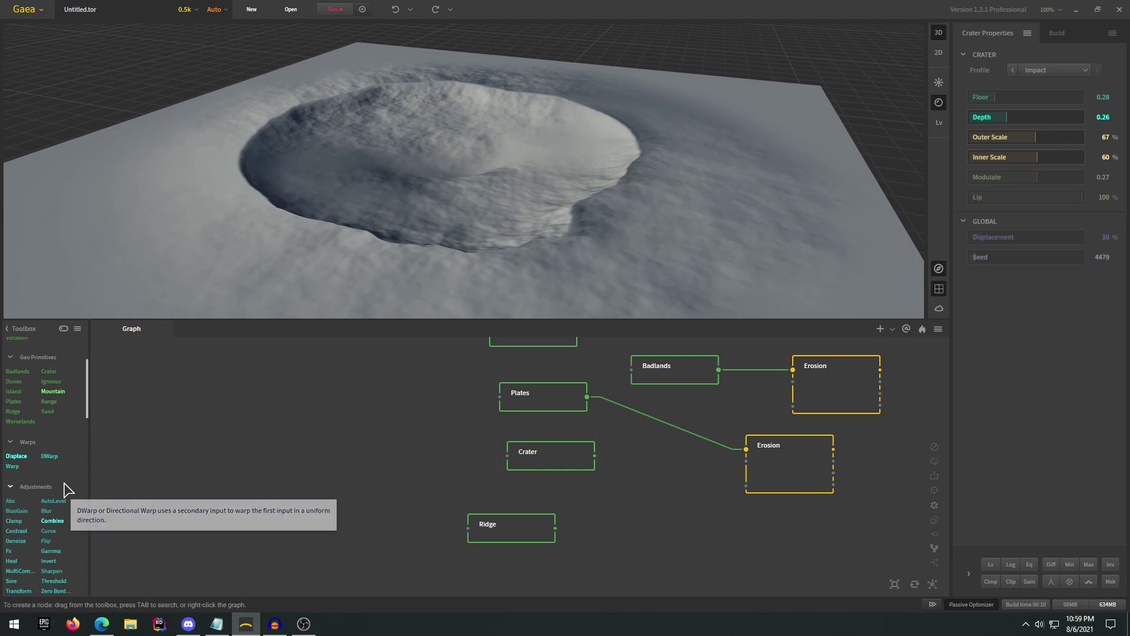
{"action": "scroll", "coordinate": [64, 484], "scroll_direction": "down", "scroll_amount": 6}
{"action": "scroll", "coordinate": [59, 465], "scroll_direction": "down", "scroll_amount": 10}
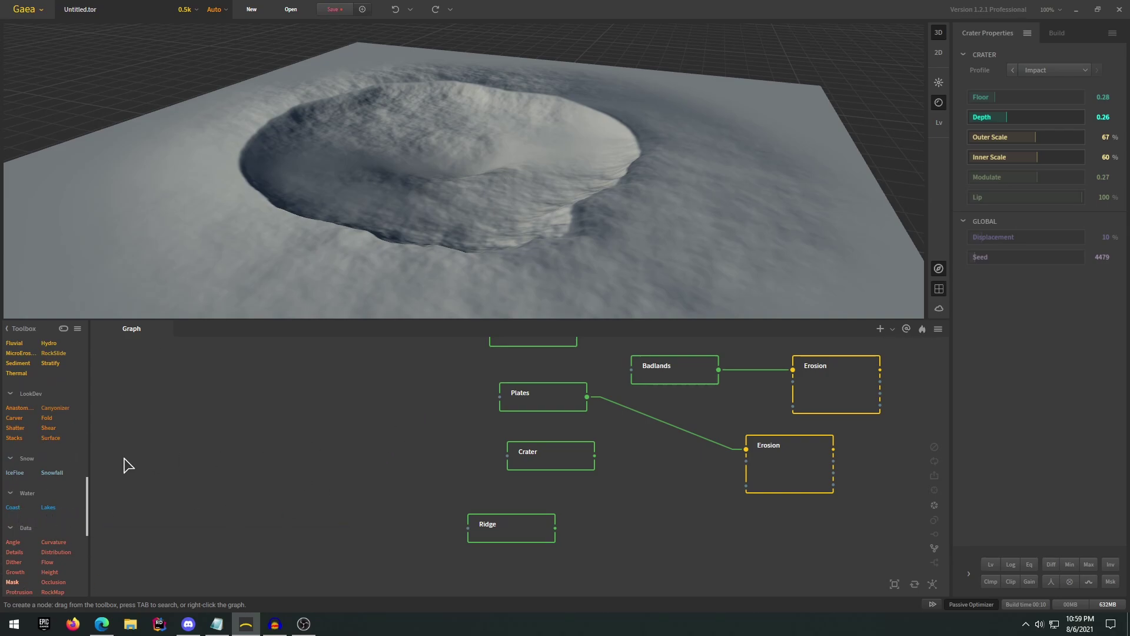
{"action": "left_click_drag", "start_coordinate": [21, 514], "coordinate": [671, 532]}
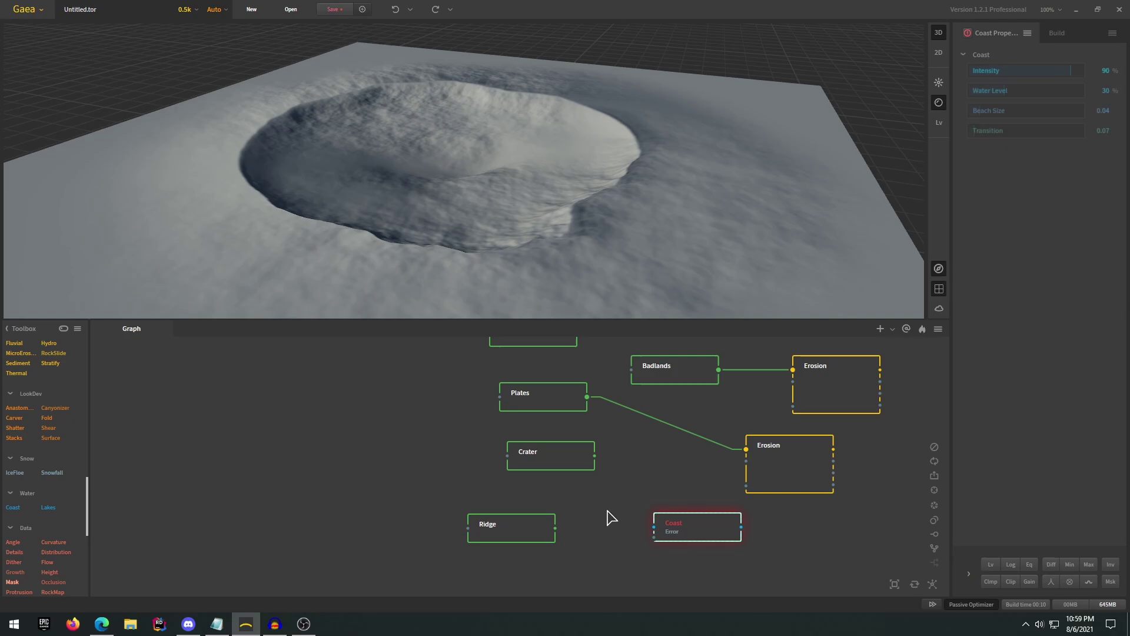
{"action": "left_click_drag", "start_coordinate": [556, 528], "coordinate": [654, 527]}
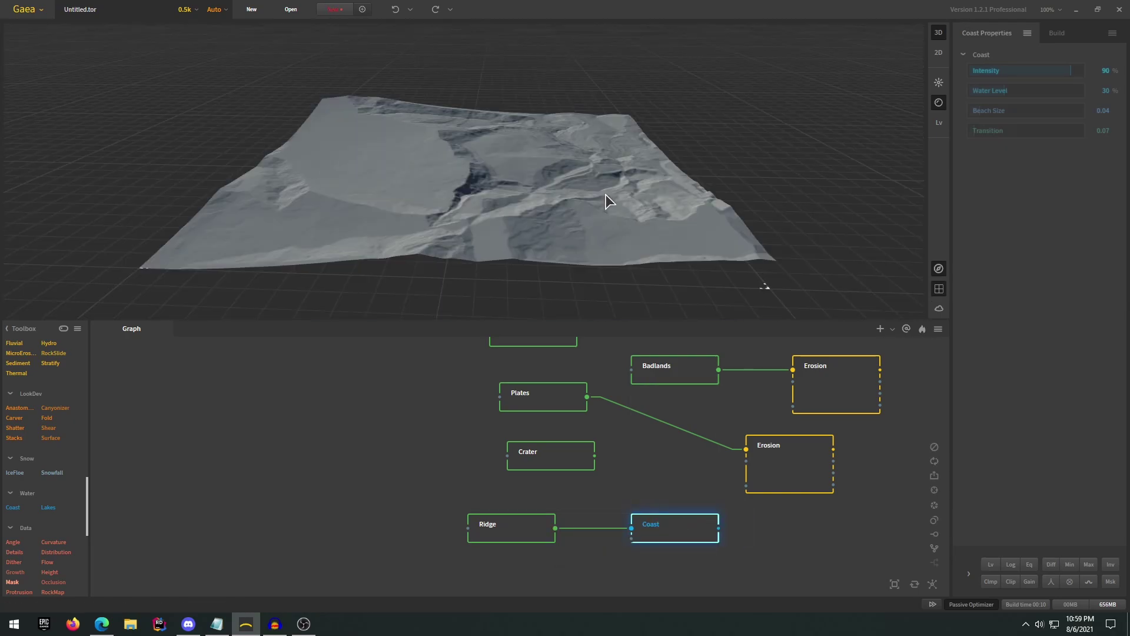
Step: Connect the Crater node's output to the Coast node's input in place of the Ridge connection
{"action": "left_click_drag", "start_coordinate": [594, 456], "coordinate": [642, 534]}
{"action": "left_click", "coordinate": [596, 462]}
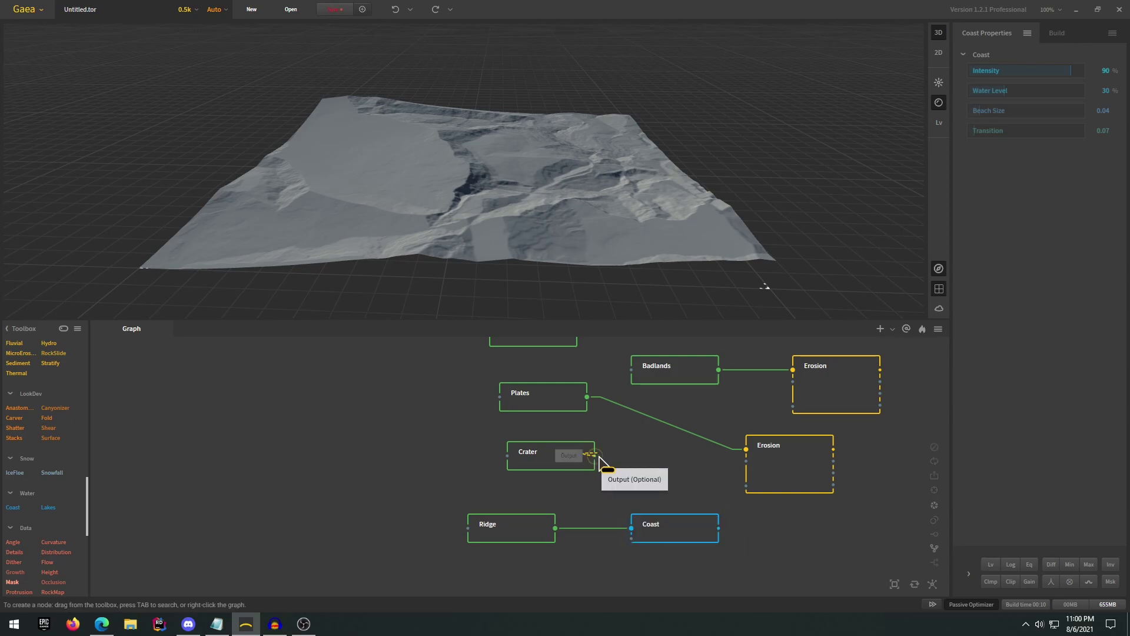
{"action": "left_click_drag", "start_coordinate": [595, 456], "coordinate": [650, 532]}
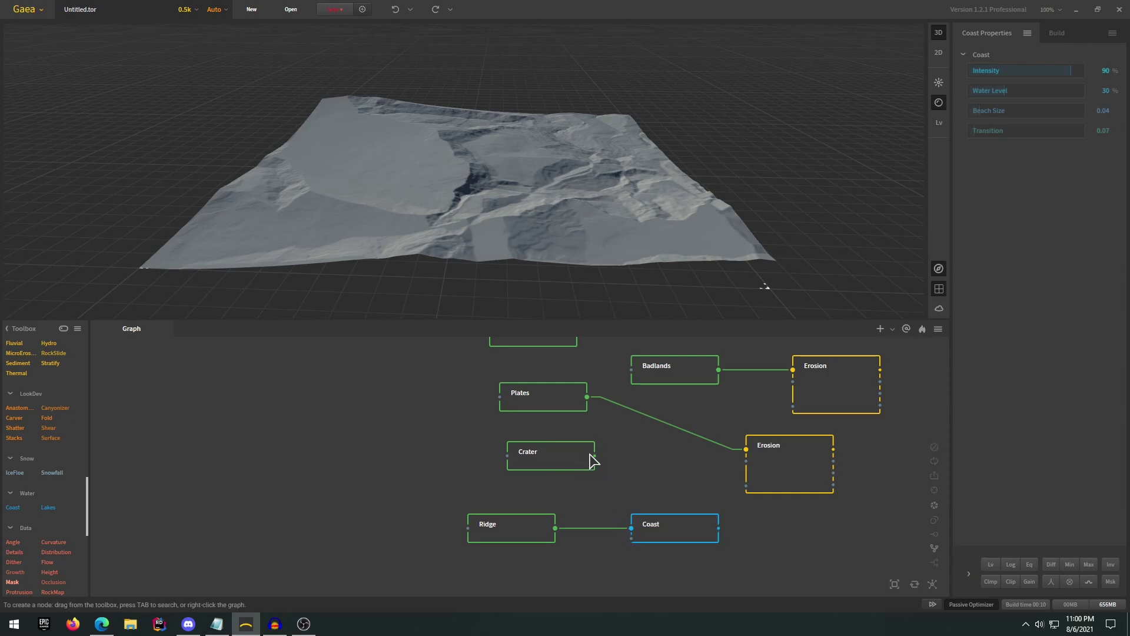
{"action": "left_click_drag", "start_coordinate": [595, 456], "coordinate": [631, 528]}
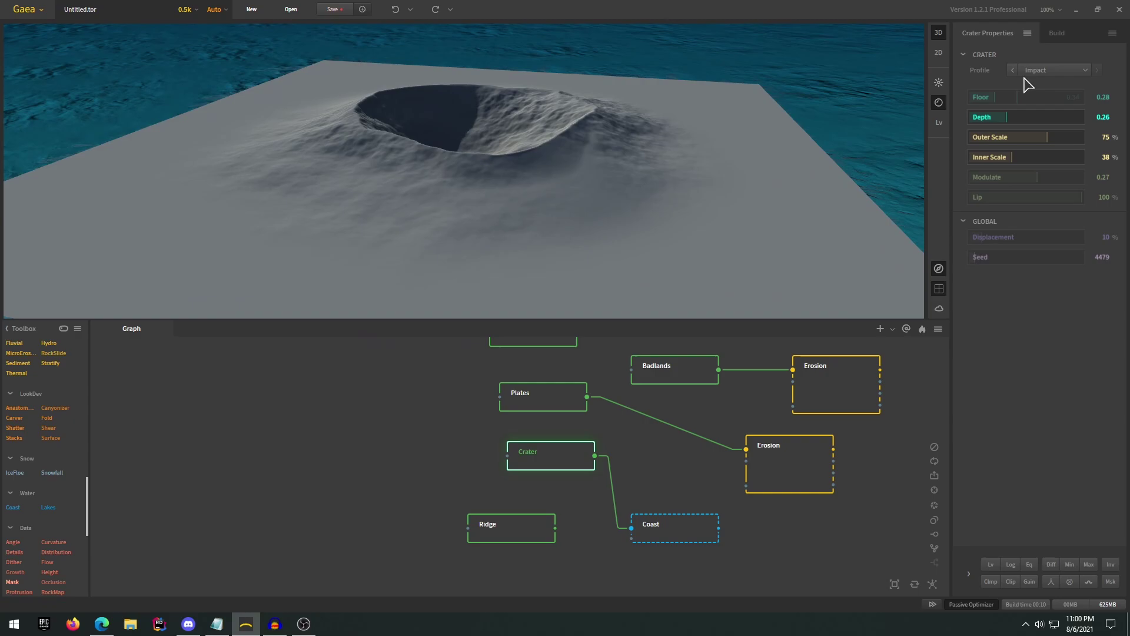
Step: Change the Crater node's profile to Volcanic and set its height to 15%
{"action": "left_click", "coordinate": [1041, 71]}
{"action": "left_click", "coordinate": [1049, 89]}
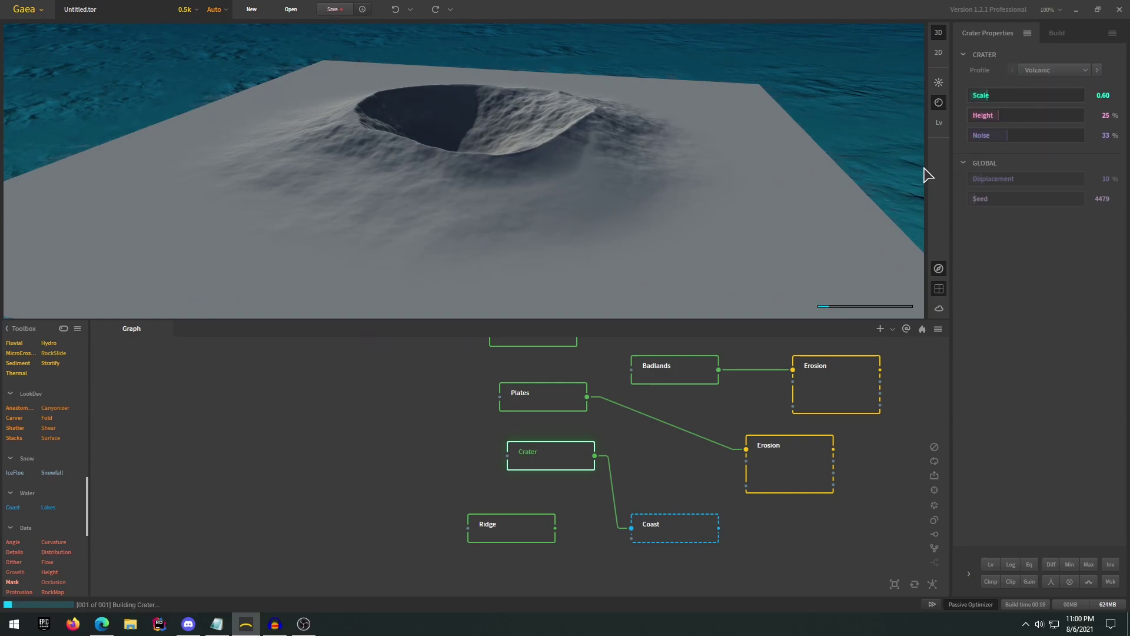
{"action": "scroll", "coordinate": [738, 223], "scroll_direction": "down", "scroll_amount": 3}
{"action": "left_click", "coordinate": [986, 115]}
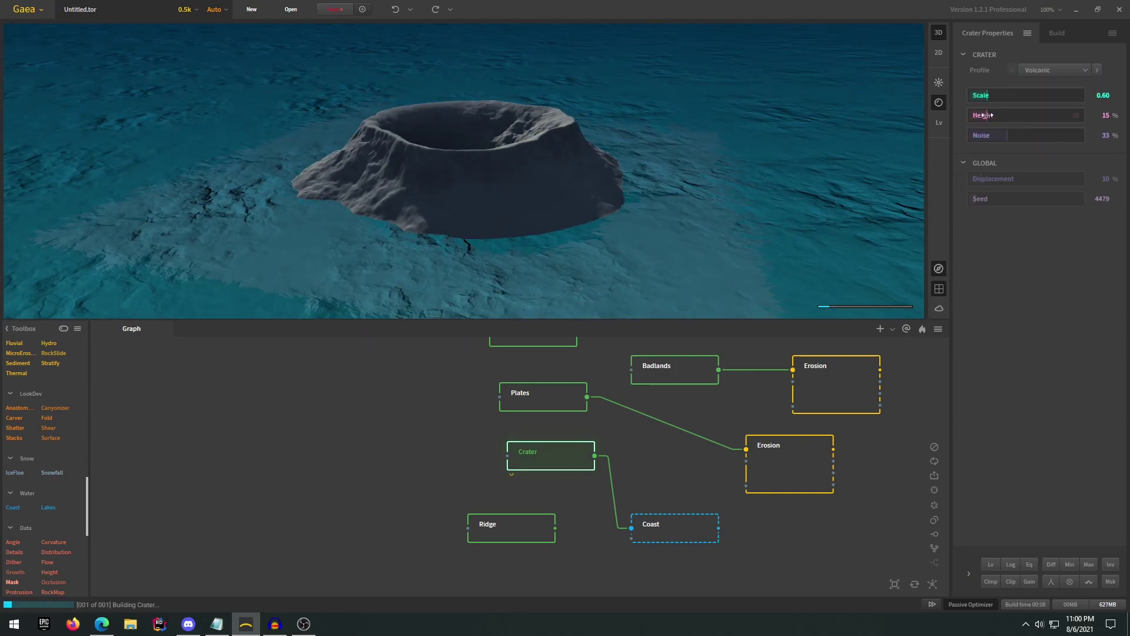
{"action": "left_click", "coordinate": [684, 482]}
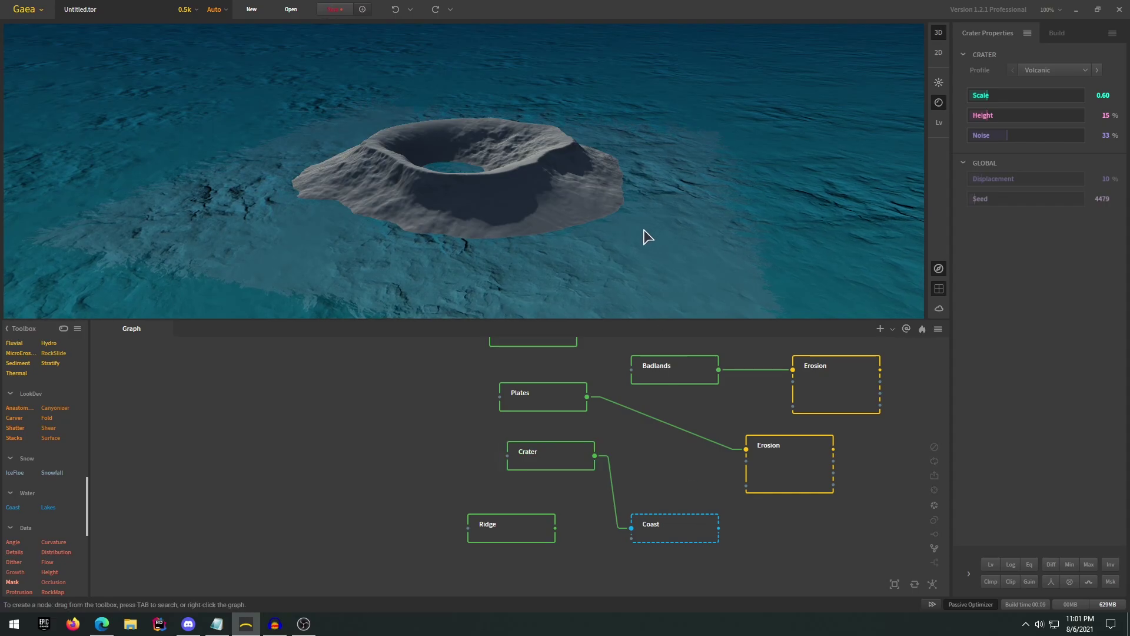
Step: Move the Coast node farther from the Crater node and set its water level to 20%
{"action": "scroll", "coordinate": [645, 238], "scroll_direction": "down", "scroll_amount": 3}
{"action": "left_click", "coordinate": [675, 528]}
{"action": "left_click_drag", "start_coordinate": [674, 528], "coordinate": [726, 543]}
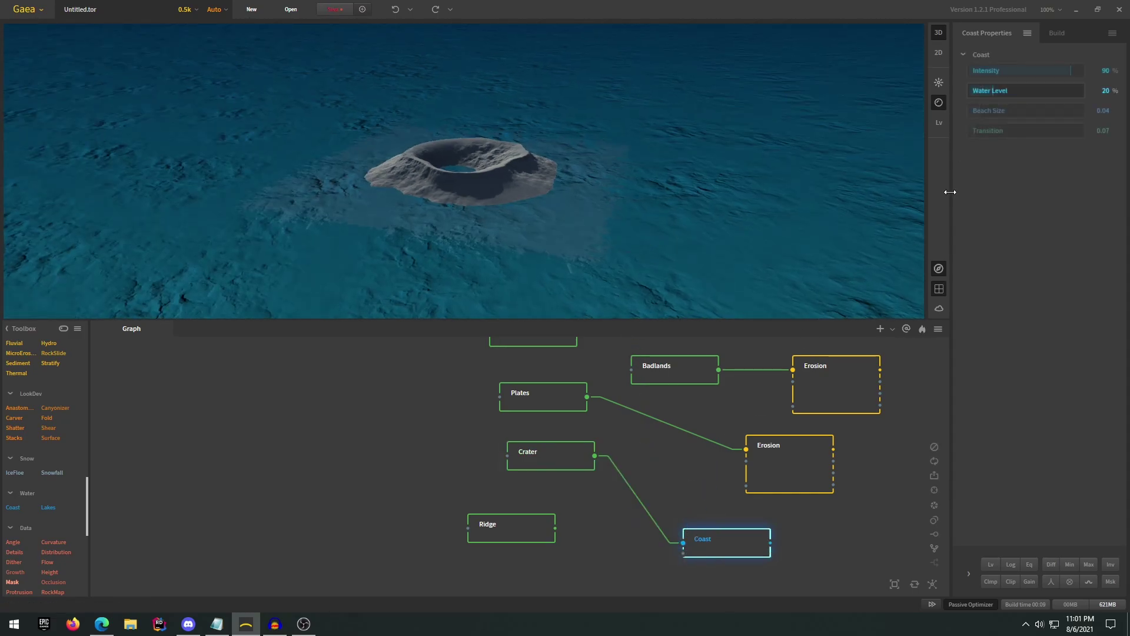
Step: Hide the viewport water, insert an Erosion node between Crater and Coast, and inspect the eroded crater up close
{"action": "left_click", "coordinate": [938, 83]}
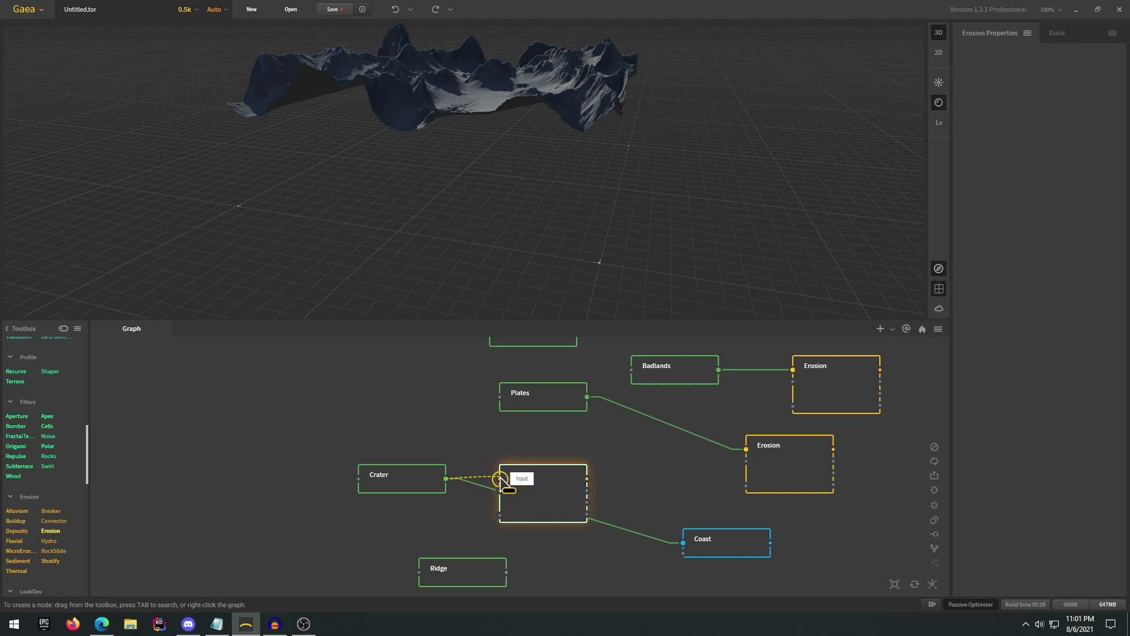
{"action": "left_click", "coordinate": [578, 485]}
{"action": "left_click_drag", "start_coordinate": [585, 482], "coordinate": [706, 540]}
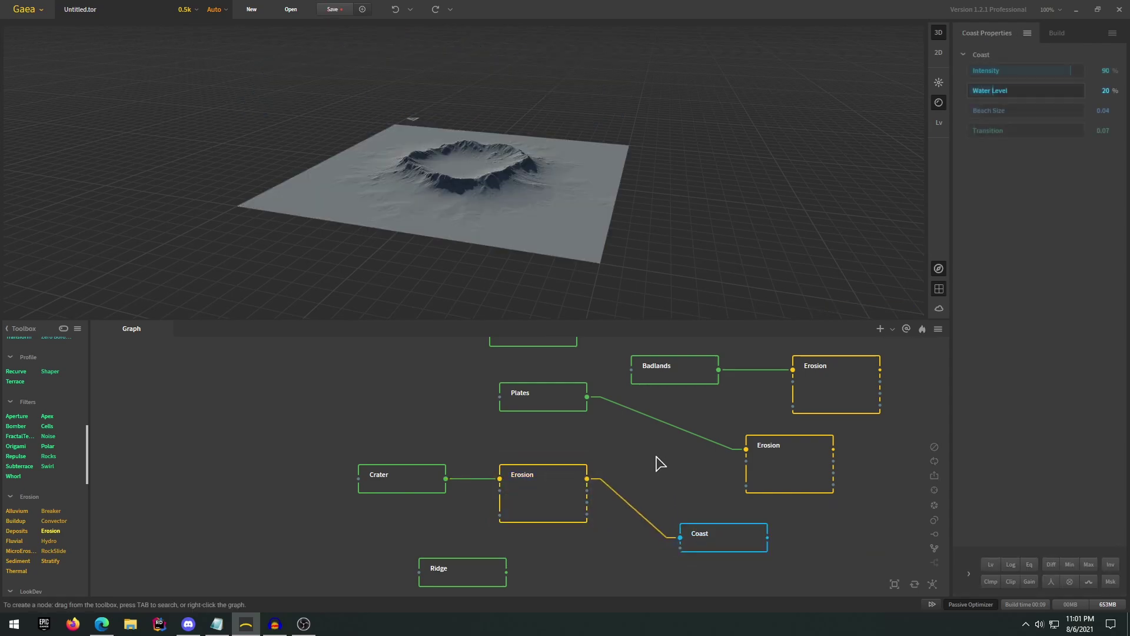
{"action": "scroll", "coordinate": [595, 229], "scroll_direction": "up", "scroll_amount": 3}
{"action": "left_click_drag", "start_coordinate": [584, 228], "coordinate": [543, 150]}
{"action": "scroll", "coordinate": [595, 182], "scroll_direction": "up", "scroll_amount": 3}
{"action": "scroll", "coordinate": [594, 197], "scroll_direction": "down", "scroll_amount": 2}
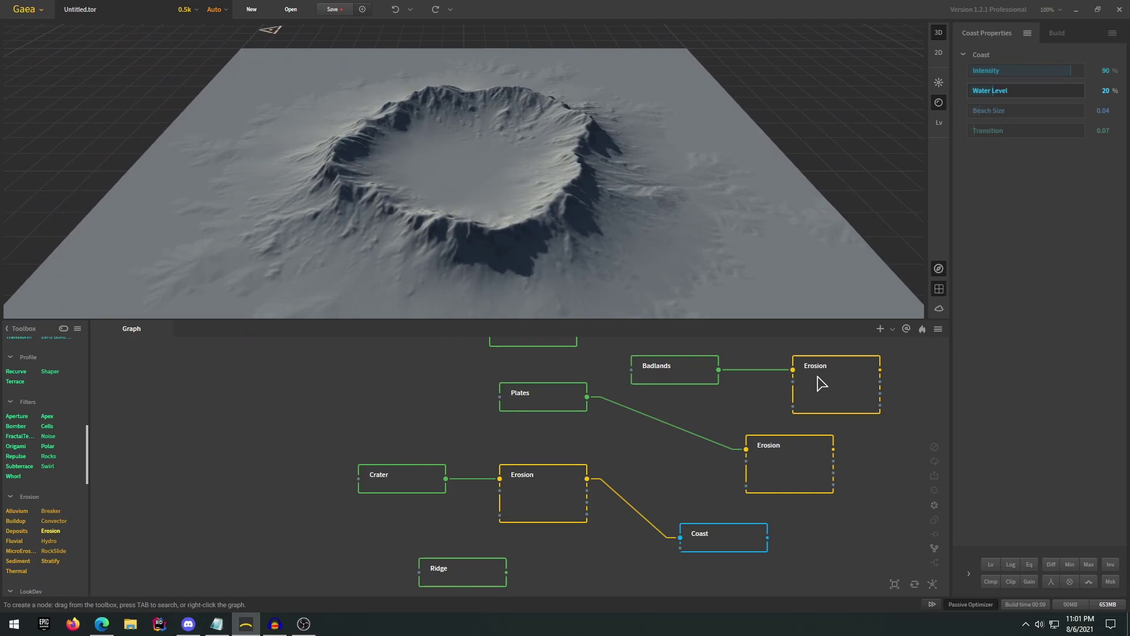
Step: Set the volcanic Crater's scale to 0.45 and view the Coast node's output with water displayed in the viewport
{"action": "left_click", "coordinate": [424, 474]}
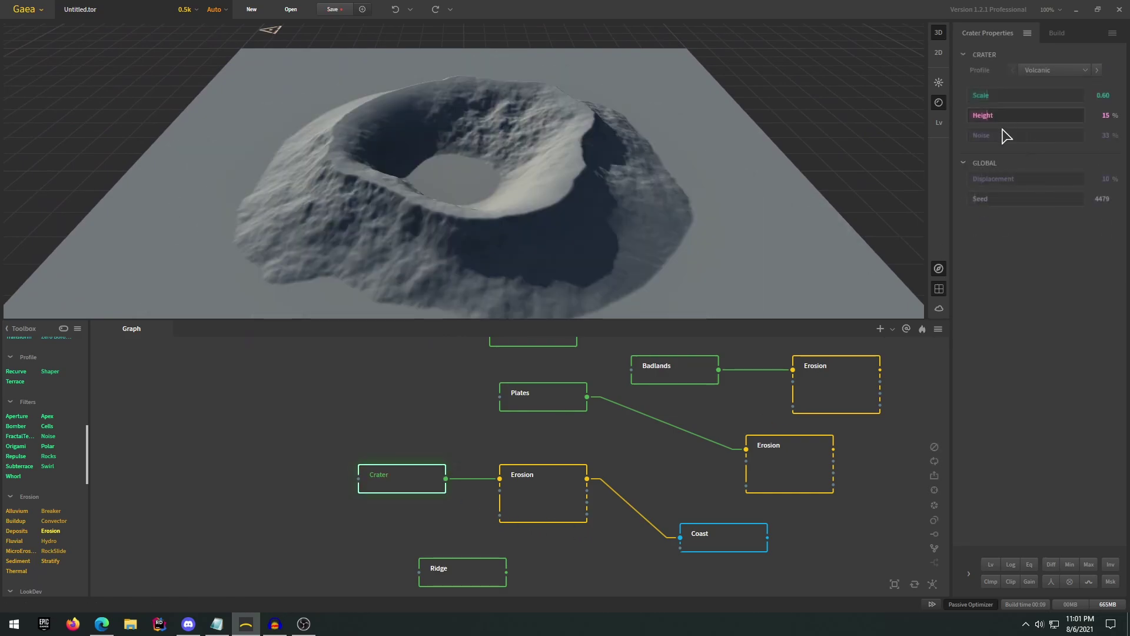
{"action": "left_click", "coordinate": [982, 94]}
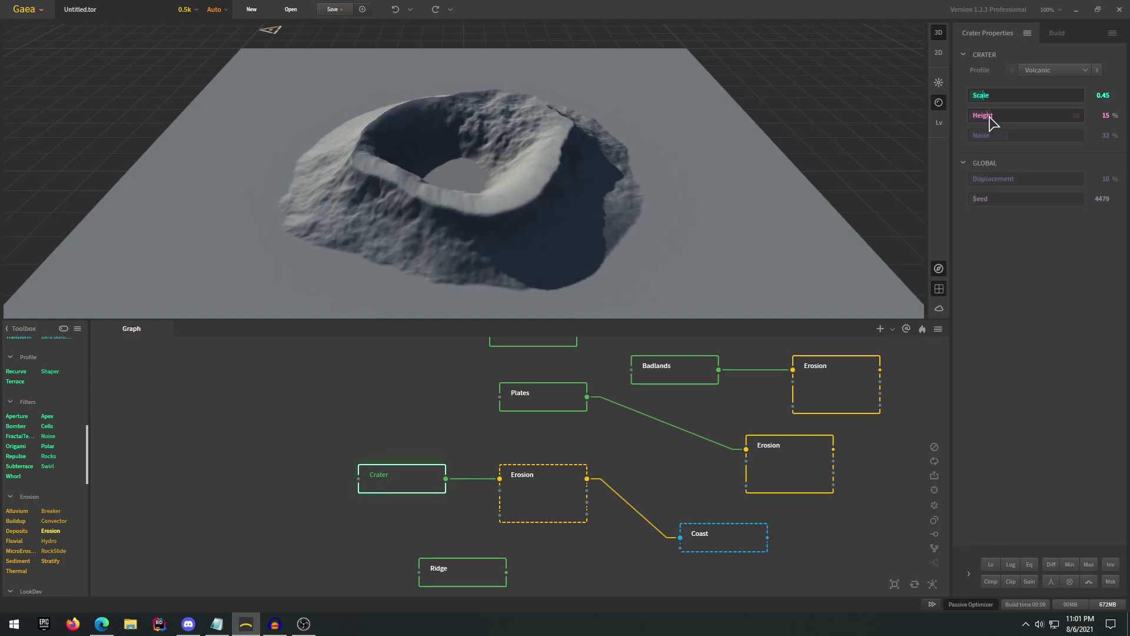
{"action": "left_click", "coordinate": [733, 533]}
{"action": "left_click_drag", "start_coordinate": [775, 239], "coordinate": [722, 245]}
{"action": "left_click", "coordinate": [940, 83]}
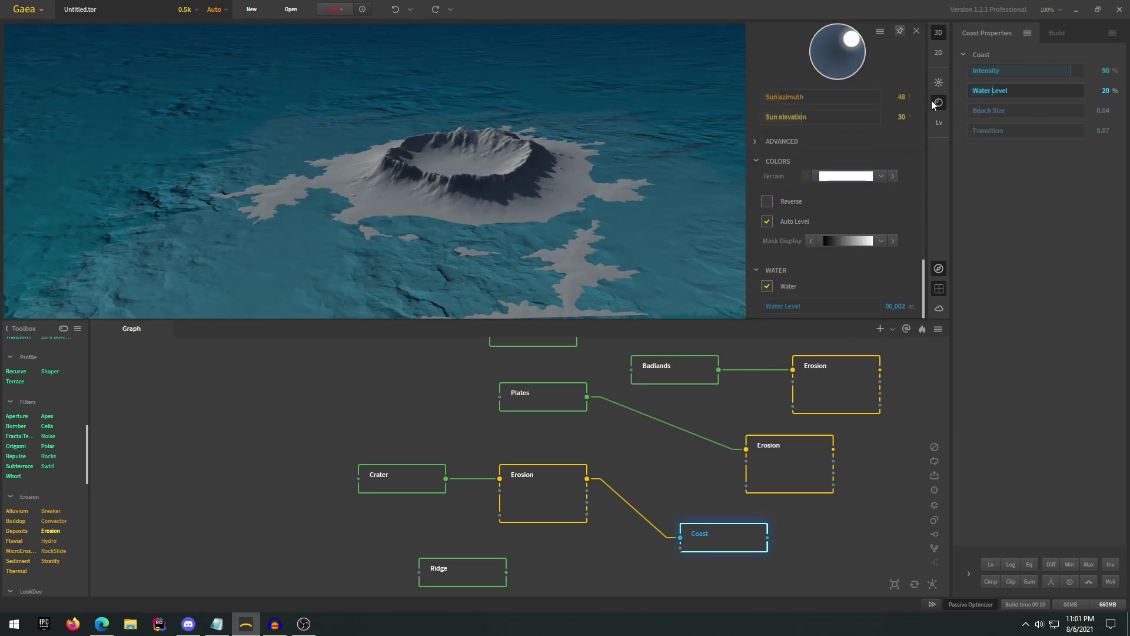
{"action": "left_click", "coordinate": [939, 103]}
Step: Tune the Coast node to intensity 48%, water level 9%, beach size 0.11 and transition 0.47, and inspect the crater from several angles
{"action": "left_click", "coordinate": [1004, 115]}
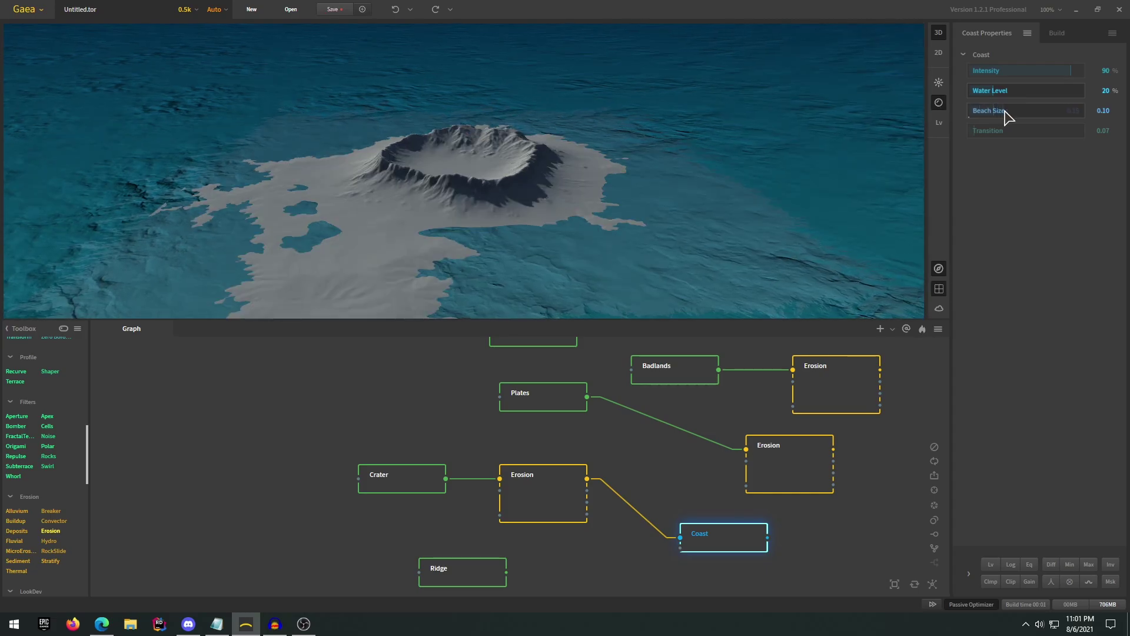
{"action": "left_click_drag", "start_coordinate": [1007, 110], "coordinate": [1040, 112]}
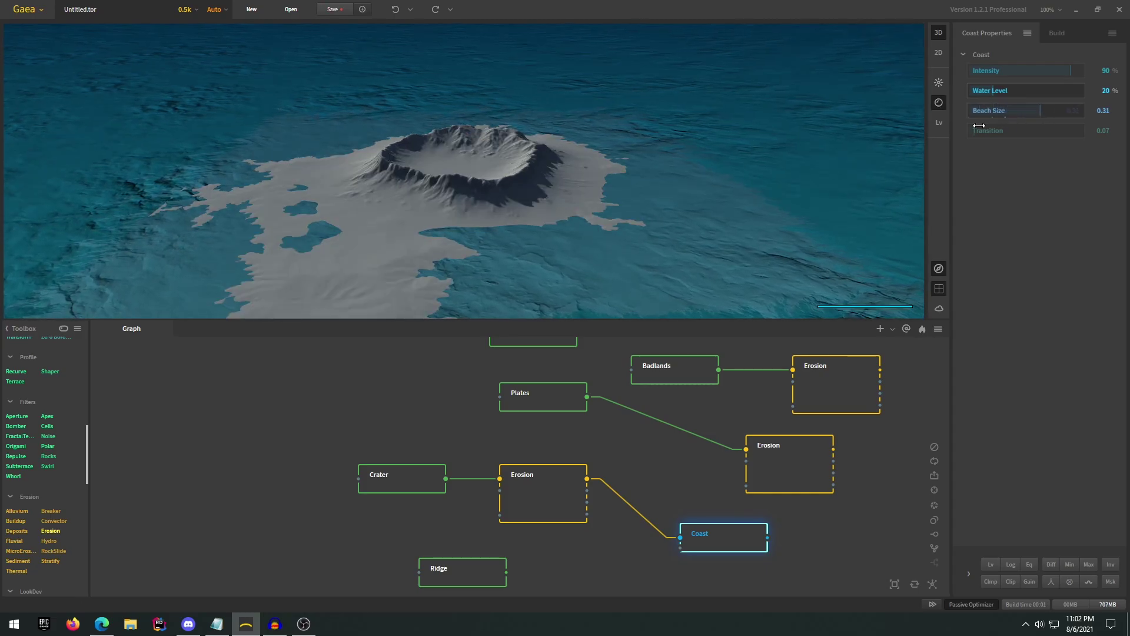
{"action": "scroll", "coordinate": [682, 206], "scroll_direction": "down", "scroll_amount": 3}
{"action": "left_click_drag", "start_coordinate": [669, 196], "coordinate": [717, 192]}
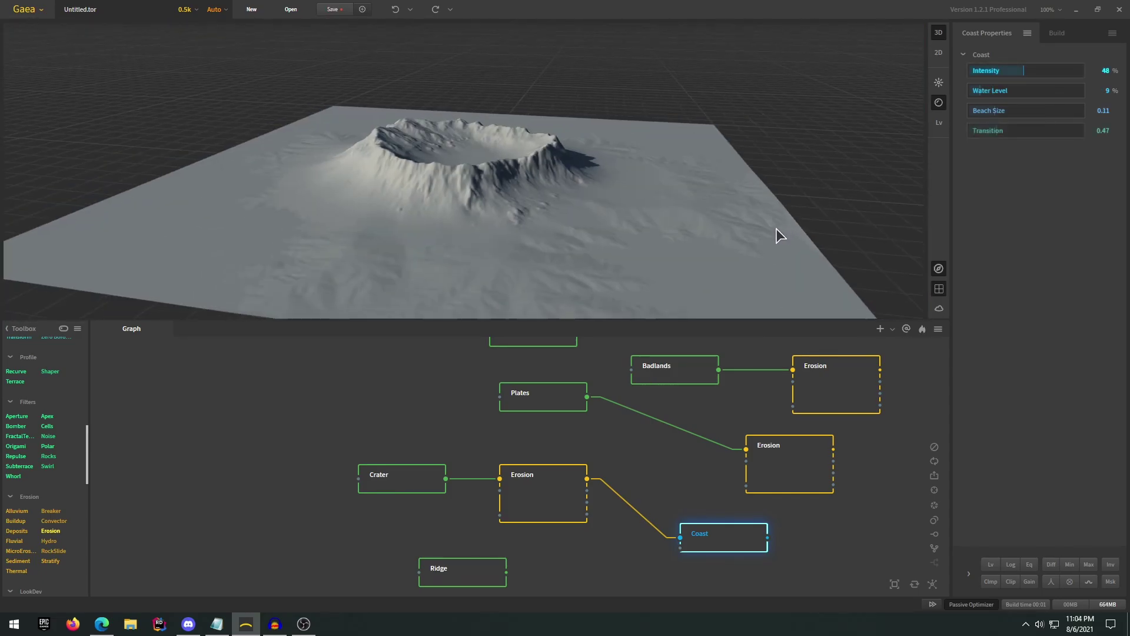
{"action": "scroll", "coordinate": [776, 230], "scroll_direction": "up", "scroll_amount": 5}
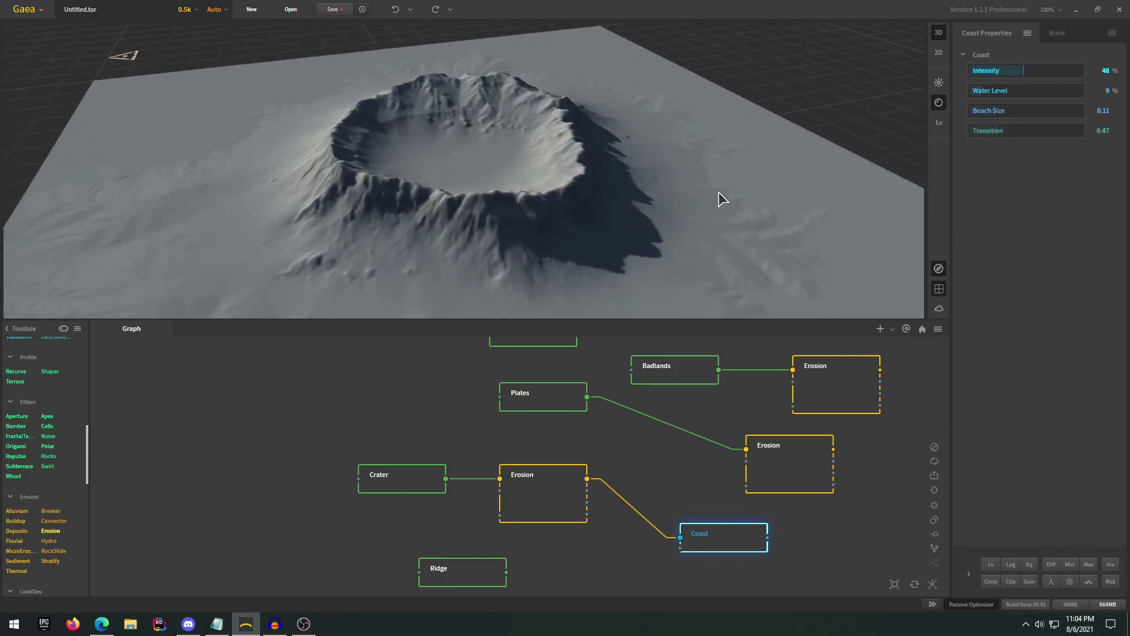
{"action": "left_click_drag", "start_coordinate": [719, 191], "coordinate": [679, 270]}
{"action": "left_click", "coordinate": [625, 455]}
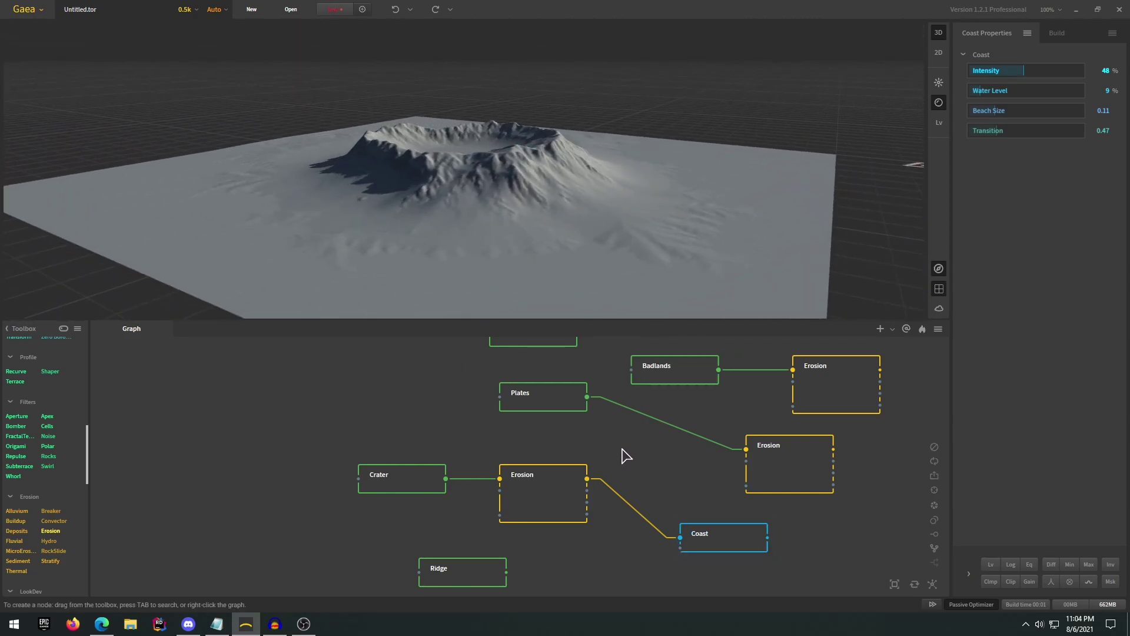
{"action": "left_click_drag", "start_coordinate": [658, 207], "coordinate": [756, 170]}
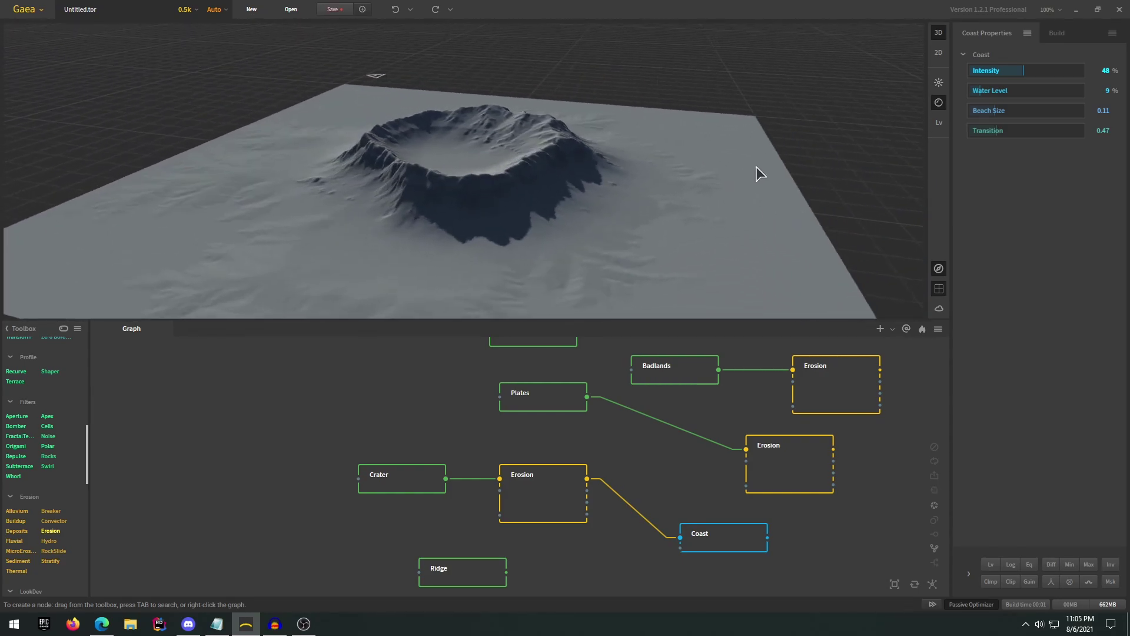
Step: Set the build resolution to (1K) 1024 and review the tiled output options
{"action": "left_click", "coordinate": [1056, 32]}
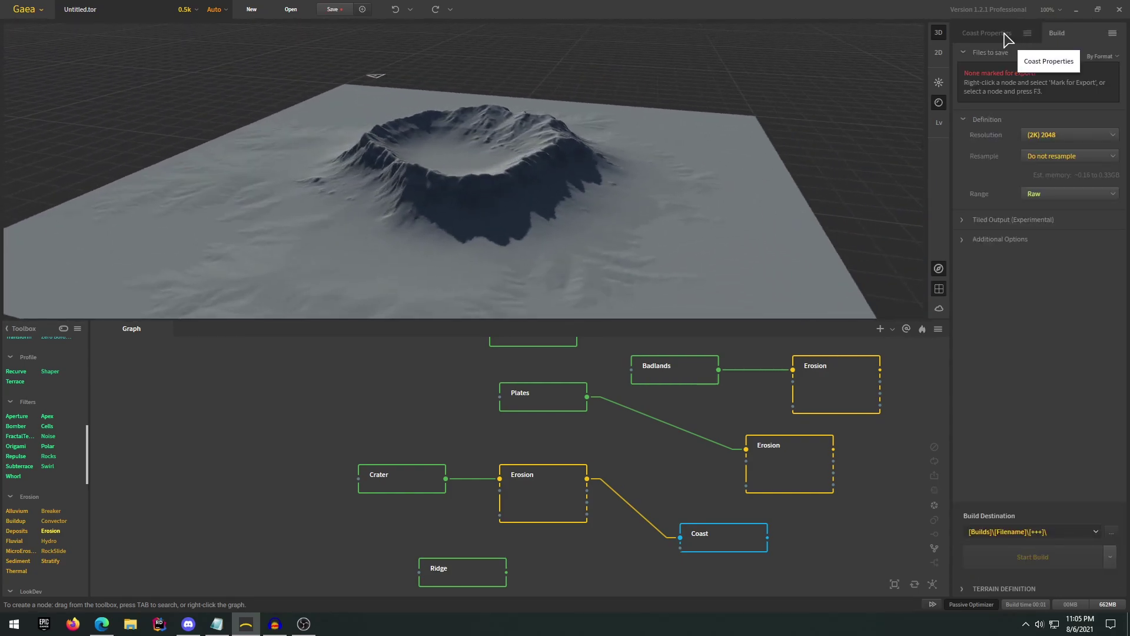
{"action": "left_click", "coordinate": [1064, 140]}
{"action": "left_click", "coordinate": [1041, 145]}
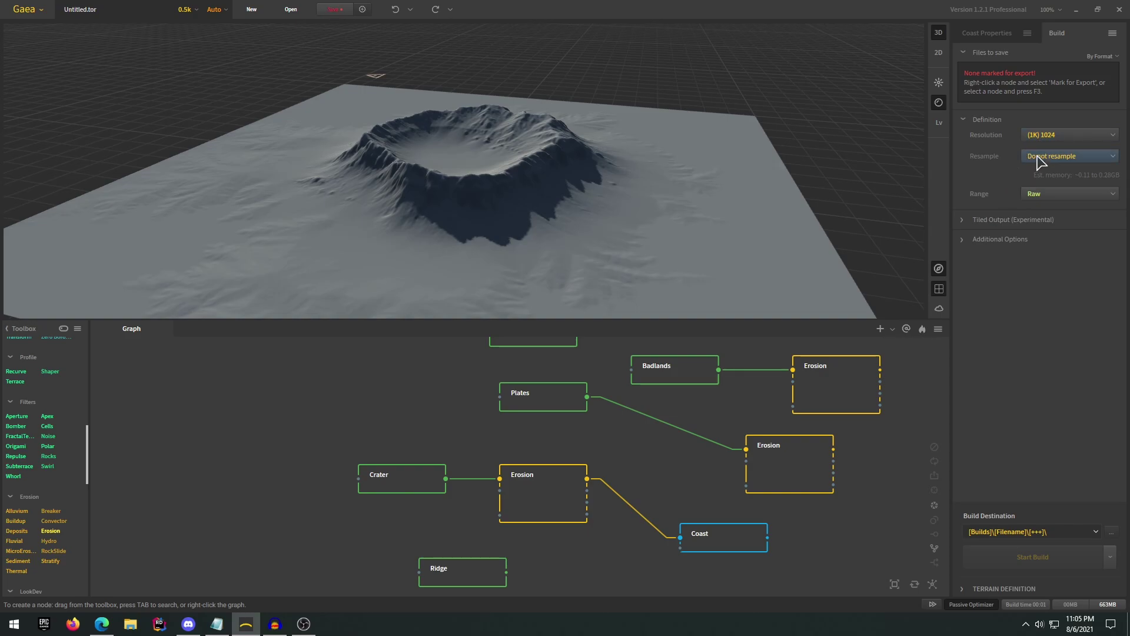
{"action": "left_click", "coordinate": [1005, 221]}
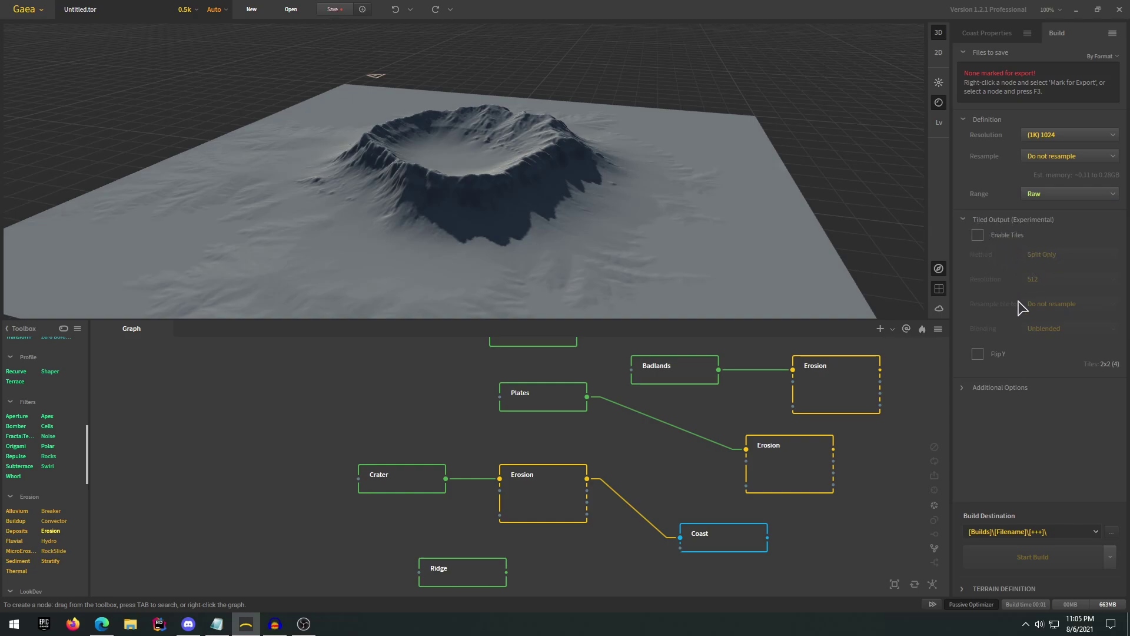
{"action": "left_click", "coordinate": [1023, 224]}
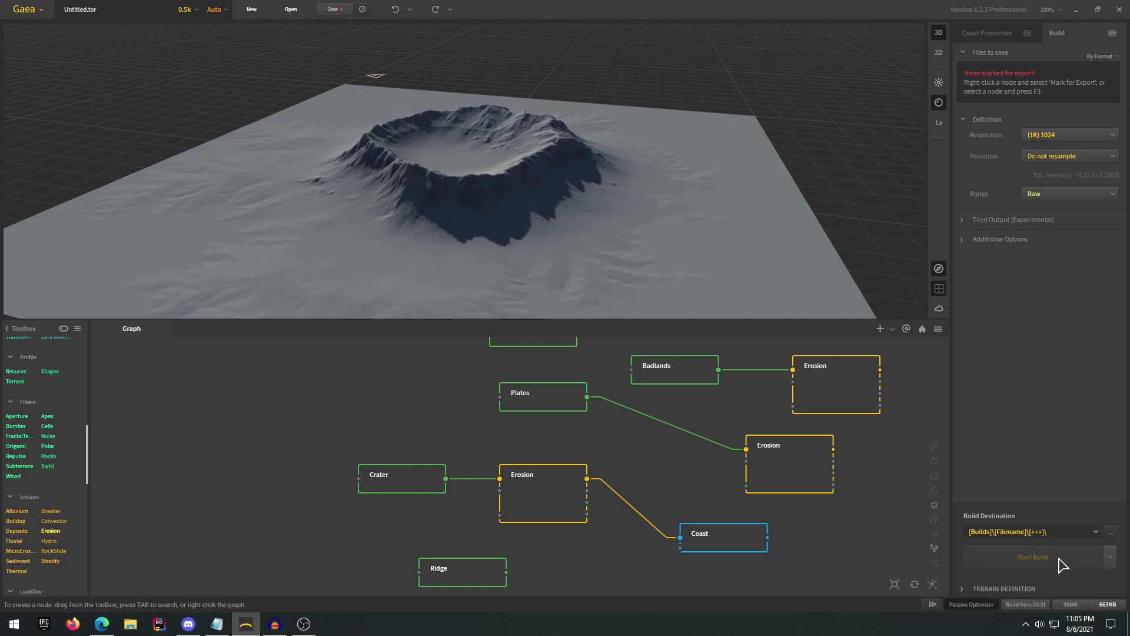
Step: Mark the Coast node for export and build it, saving the terrain file as Tutorial in the Builds folder
{"action": "right_click", "coordinate": [749, 545]}
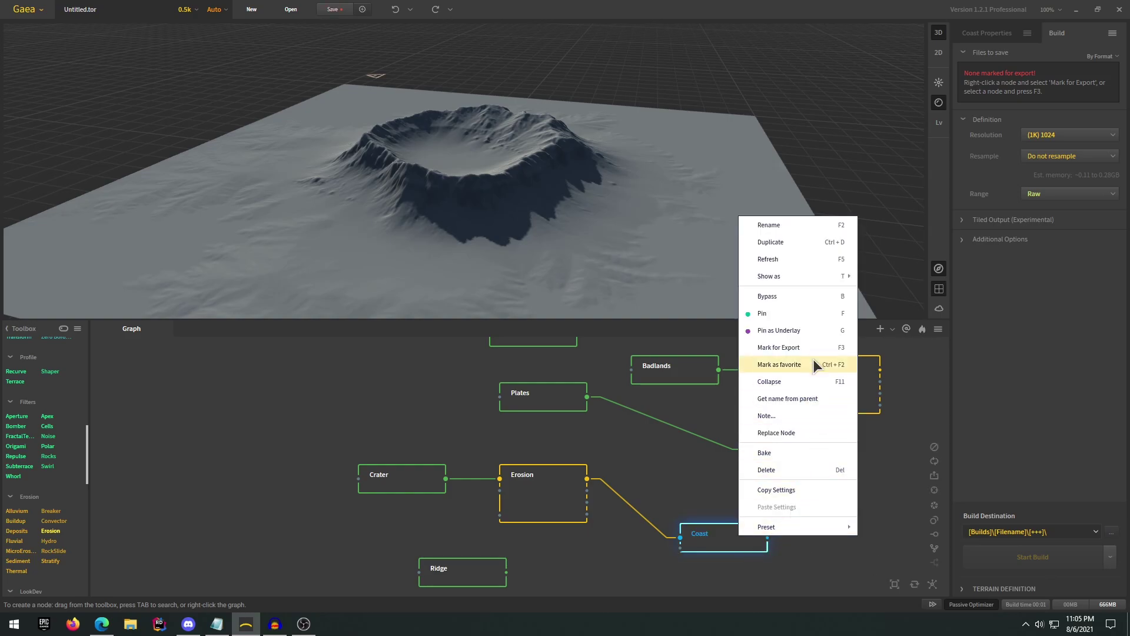
{"action": "left_click", "coordinate": [798, 348]}
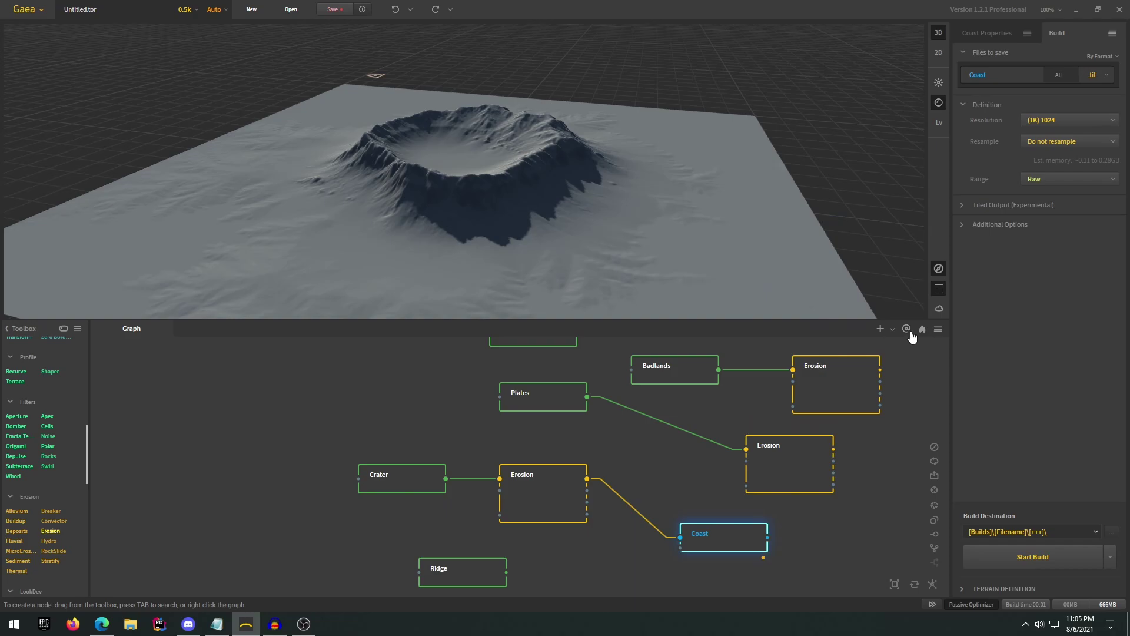
{"action": "left_click", "coordinate": [1026, 557]}
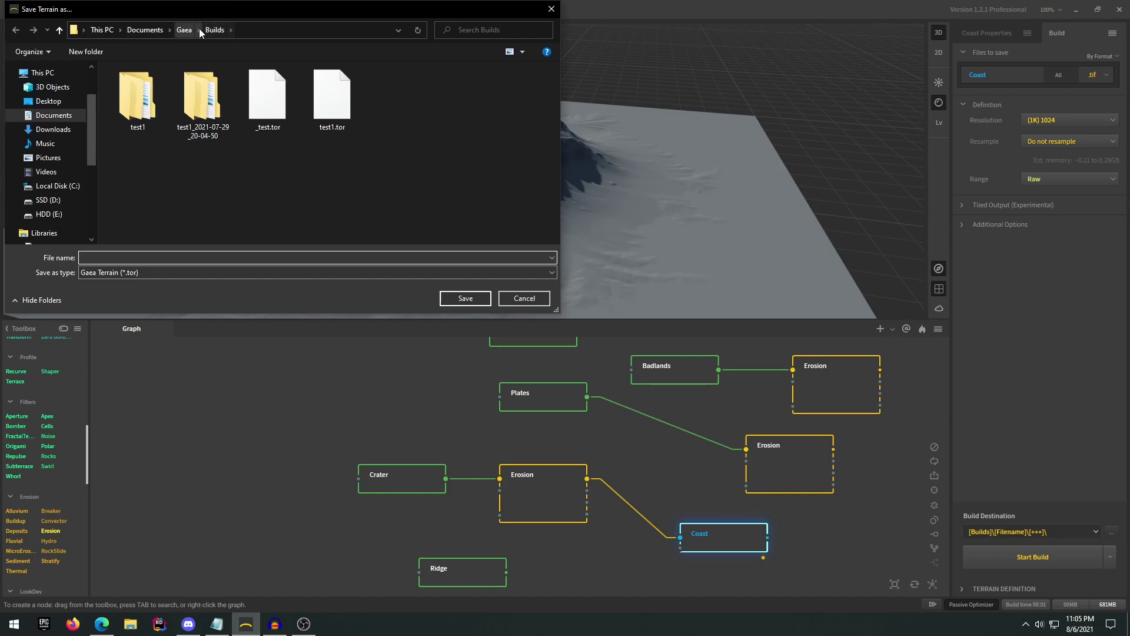
{"action": "type", "text": "Tutorial"}
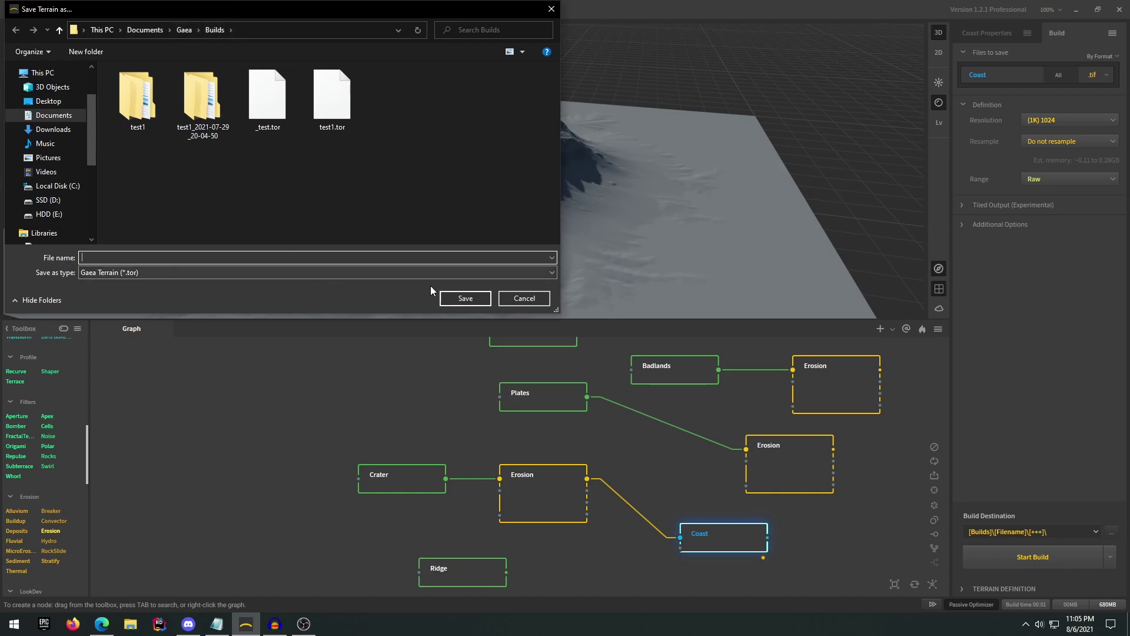
{"action": "left_click", "coordinate": [465, 297]}
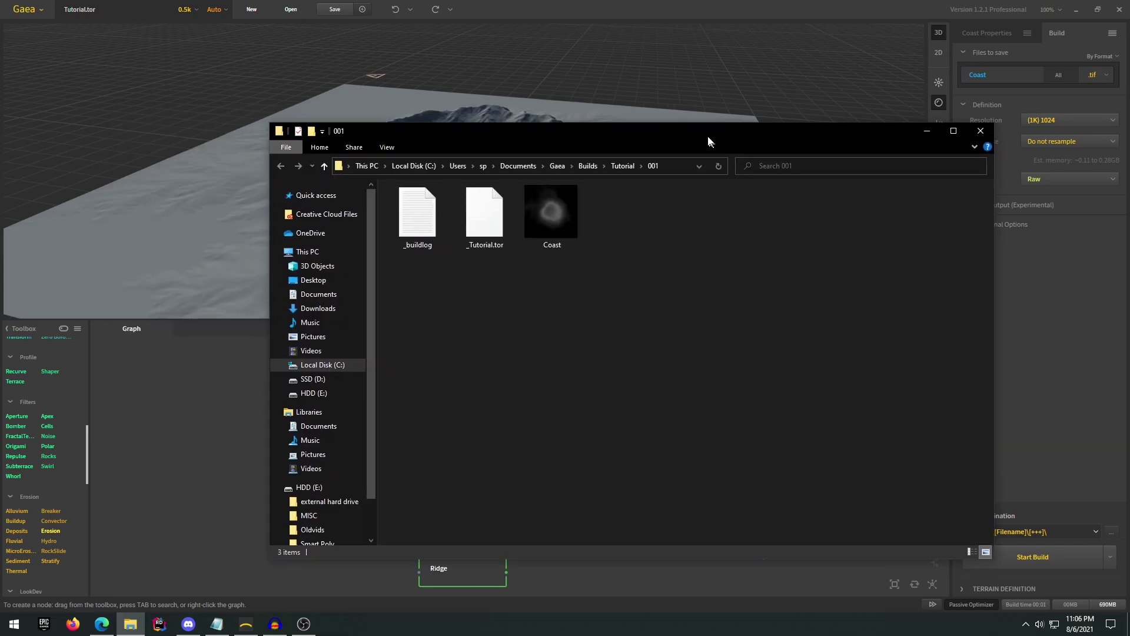
Step: View the exported Coast heightmap image from the build folder, and close the image and the folder
{"action": "left_click", "coordinate": [540, 203]}
{"action": "double_click", "coordinate": [551, 206]}
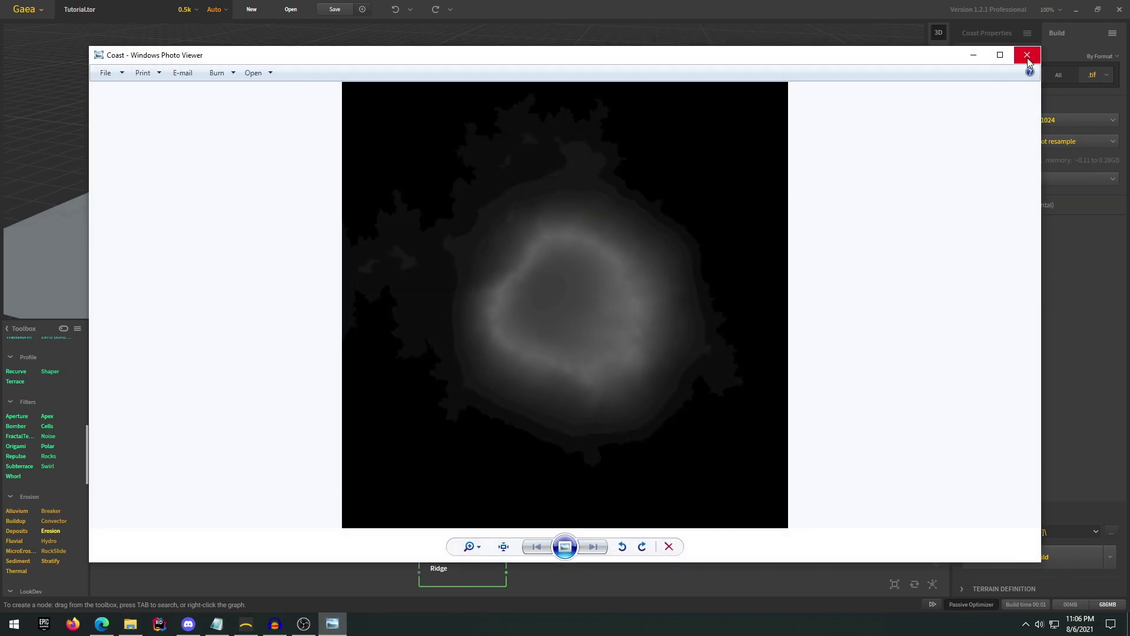
{"action": "left_click", "coordinate": [1028, 55]}
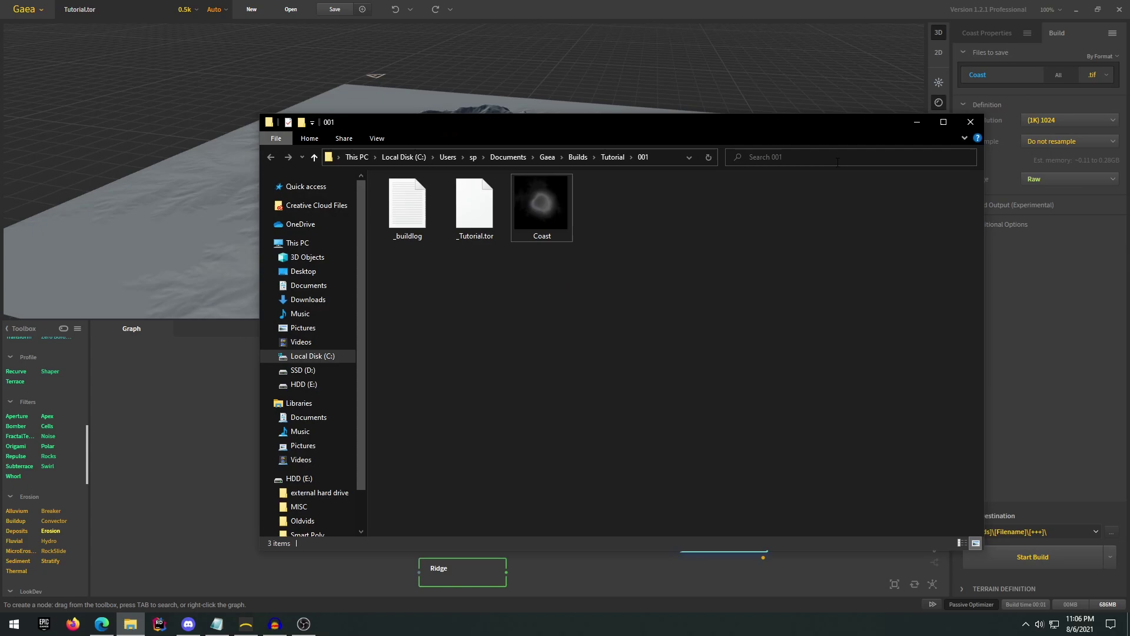
{"action": "left_click", "coordinate": [970, 122]}
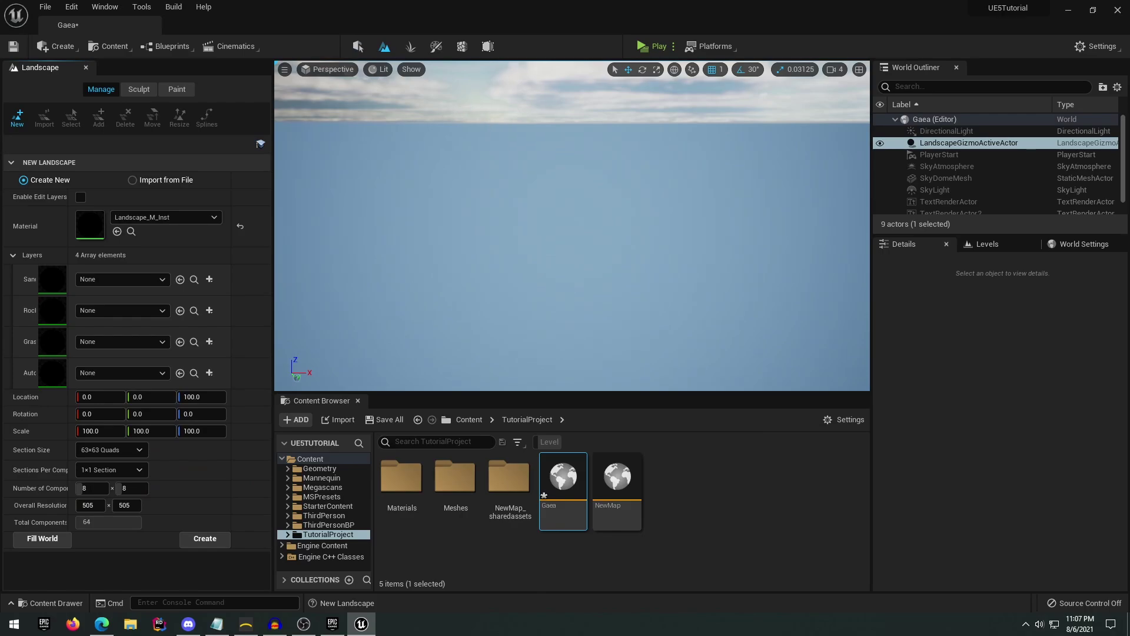
Step: In Unreal Engine, set the new landscape to import from file and browse the Gaea Builds folders for the Tutorial heightmap
{"action": "right_click_drag", "start_coordinate": [501, 135], "coordinate": [502, 121]}
{"action": "right_click_drag", "start_coordinate": [325, 93], "coordinate": [325, 93]}
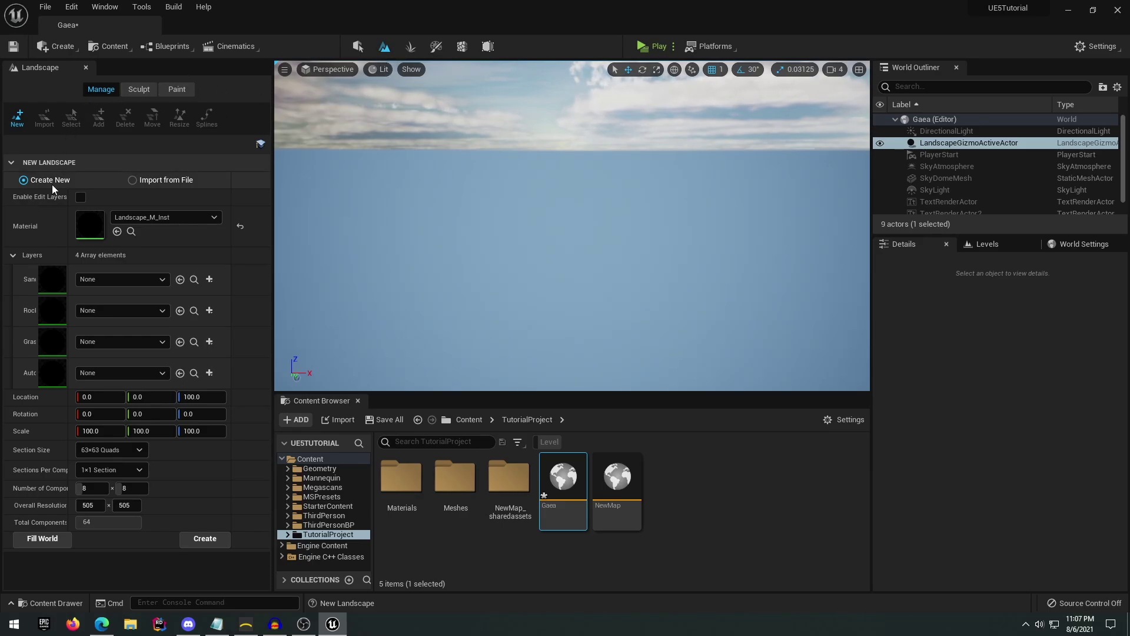
{"action": "left_click", "coordinate": [165, 181]}
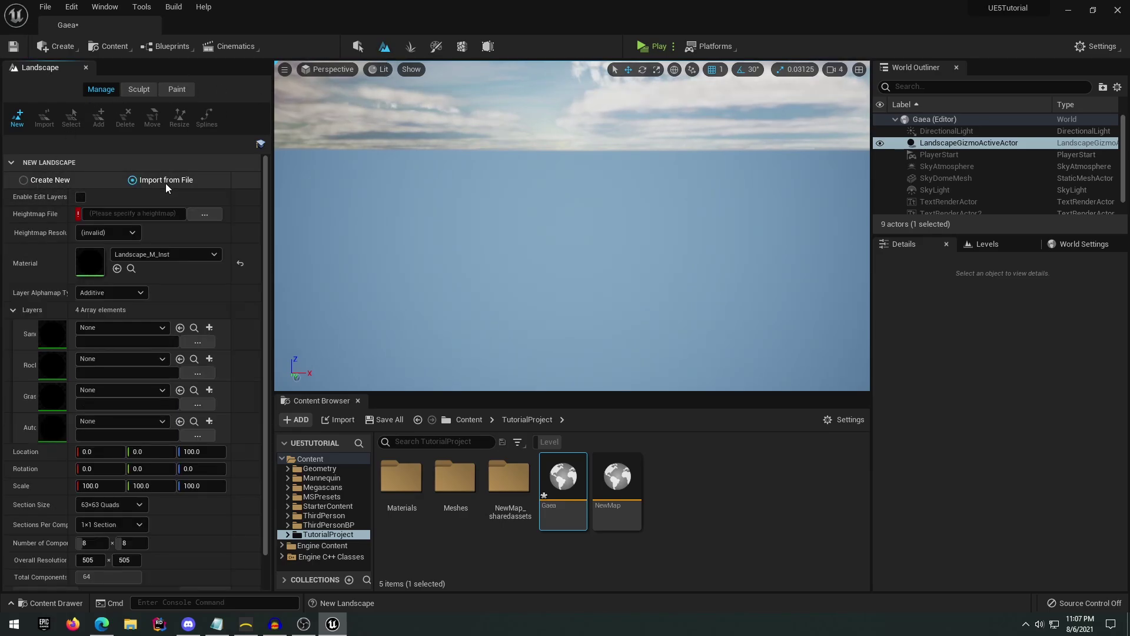
{"action": "left_click", "coordinate": [203, 213]}
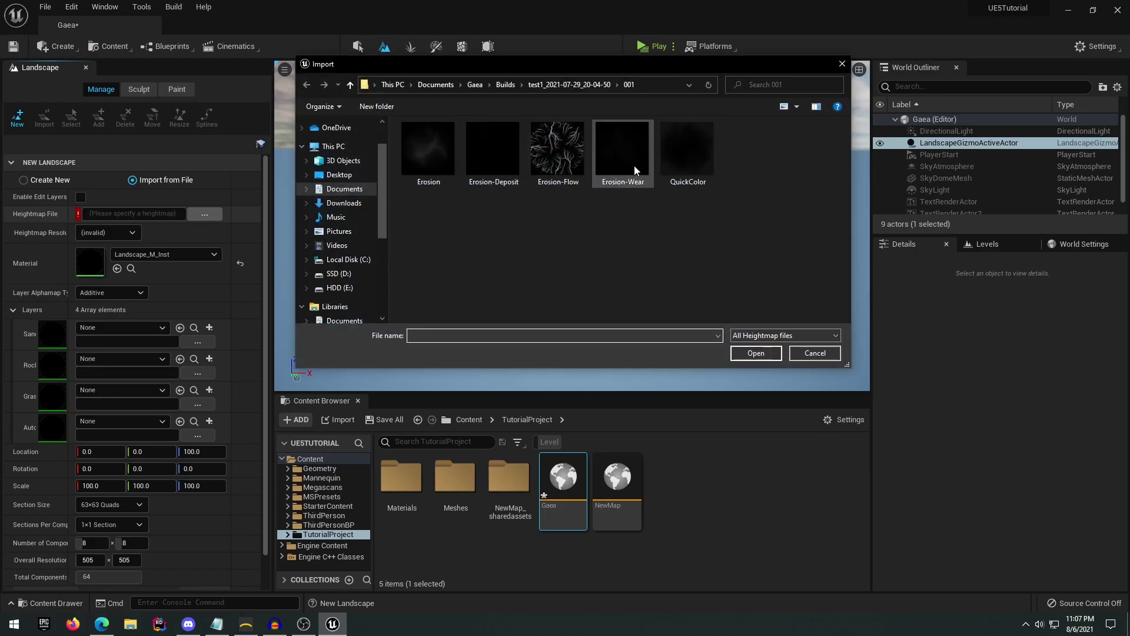
{"action": "left_click", "coordinate": [816, 355]}
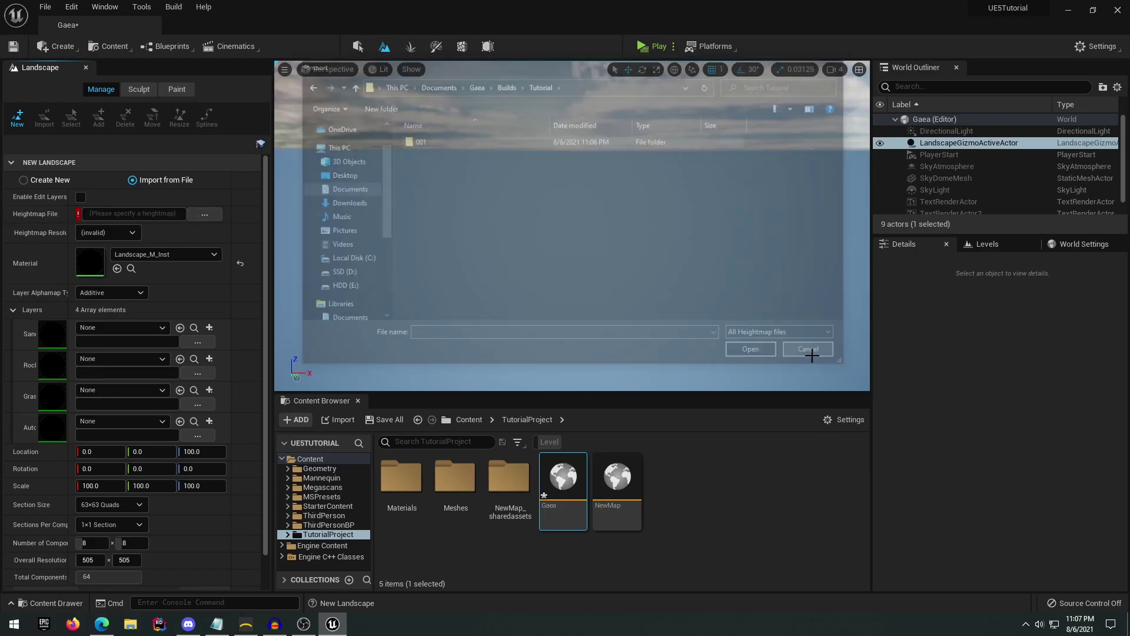
Step: In Gaea, set the Coast node's output file format to .png and build the heightmap again
{"action": "left_click", "coordinate": [246, 624]}
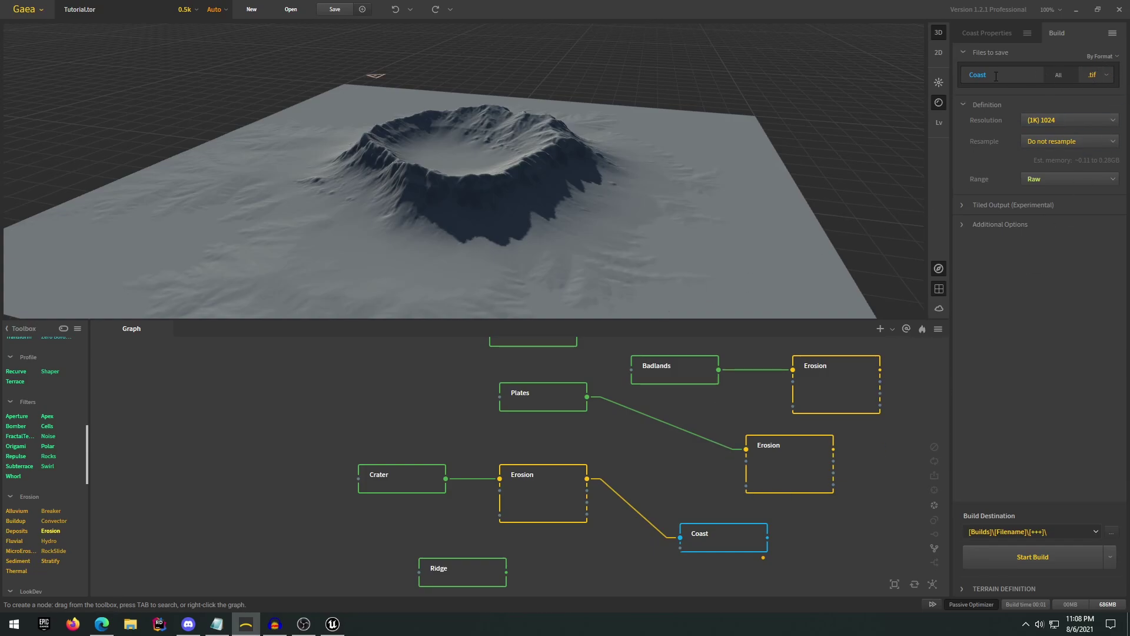
{"action": "left_click", "coordinate": [1093, 76]}
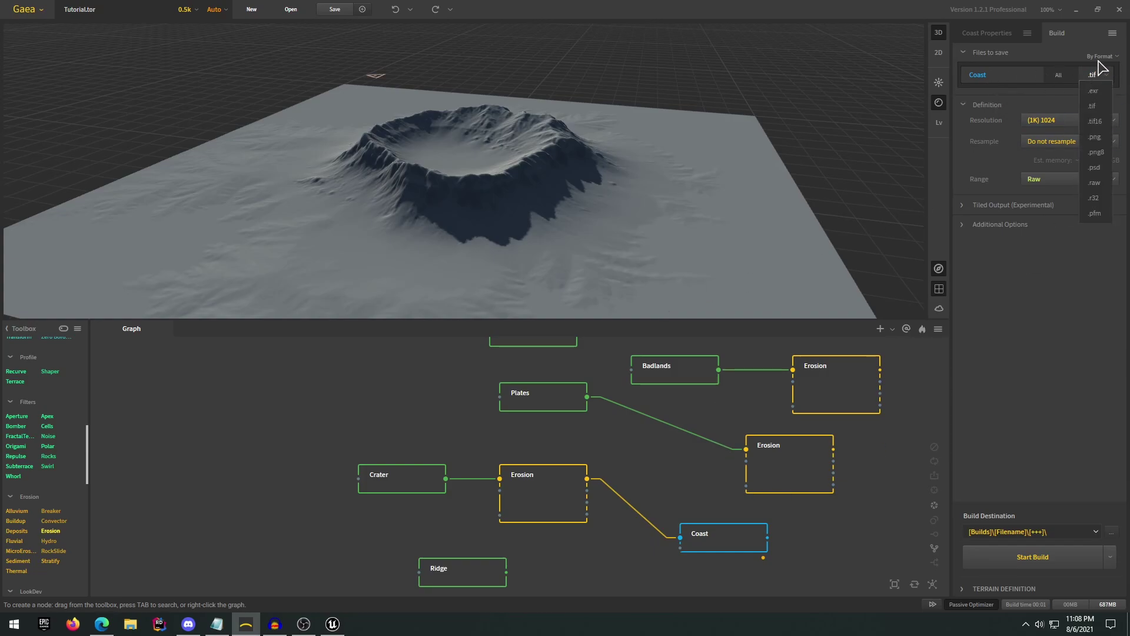
{"action": "left_click", "coordinate": [1094, 183]}
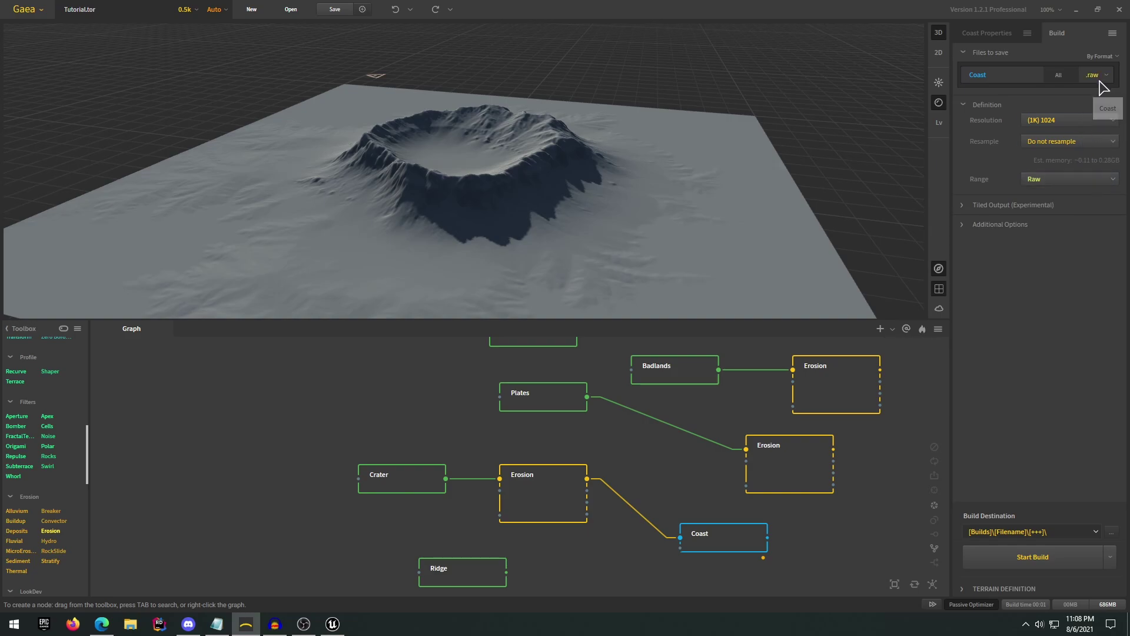
{"action": "left_click", "coordinate": [1097, 76]}
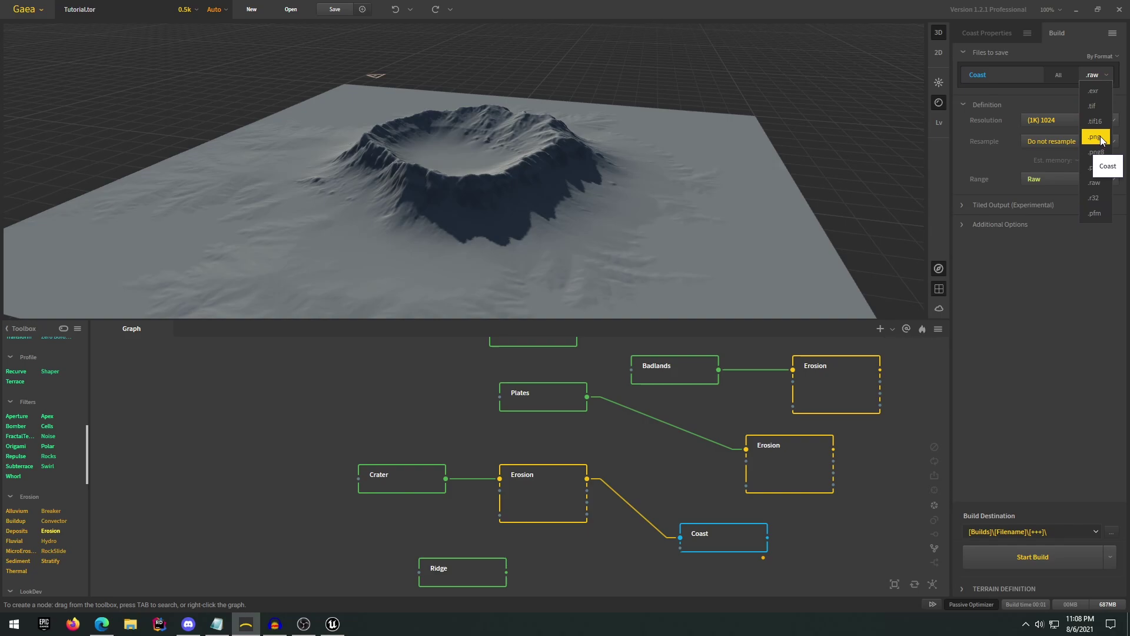
{"action": "left_click", "coordinate": [1059, 298]}
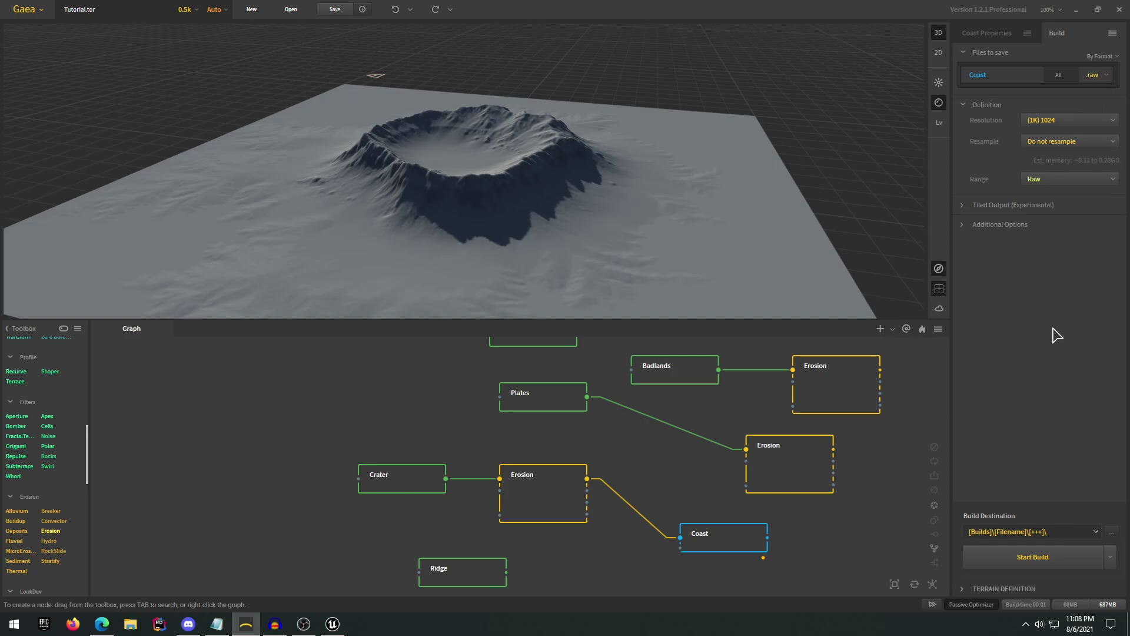
{"action": "left_click", "coordinate": [979, 554]}
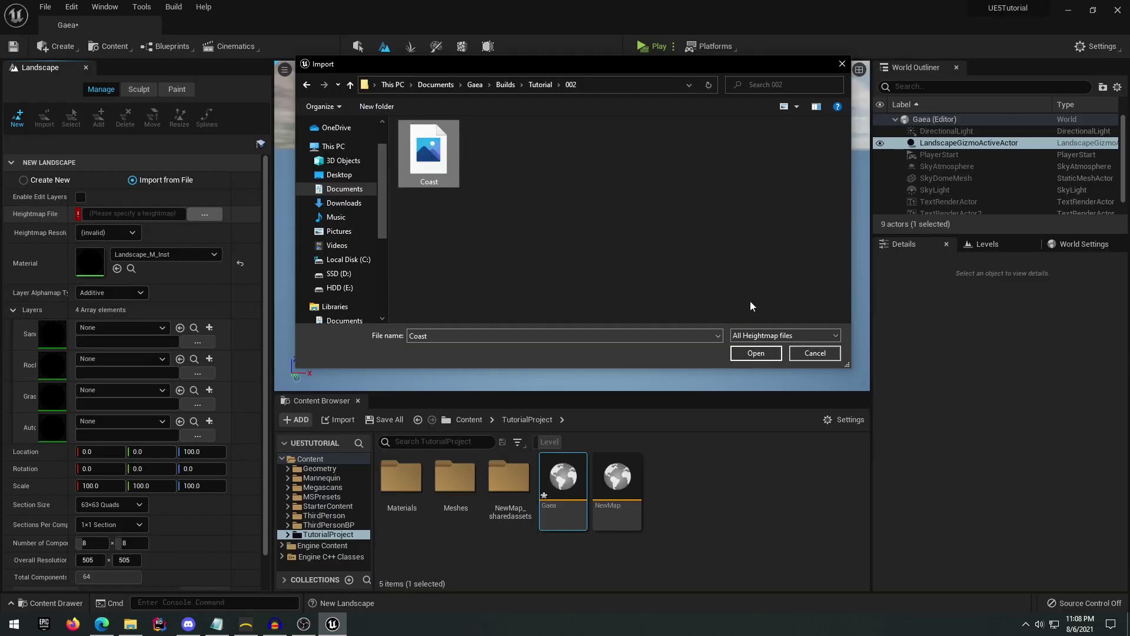
Step: In Unreal Engine, load the Coast heightmap from build folder 002 and import it as a new landscape
{"action": "left_click", "coordinate": [756, 353]}
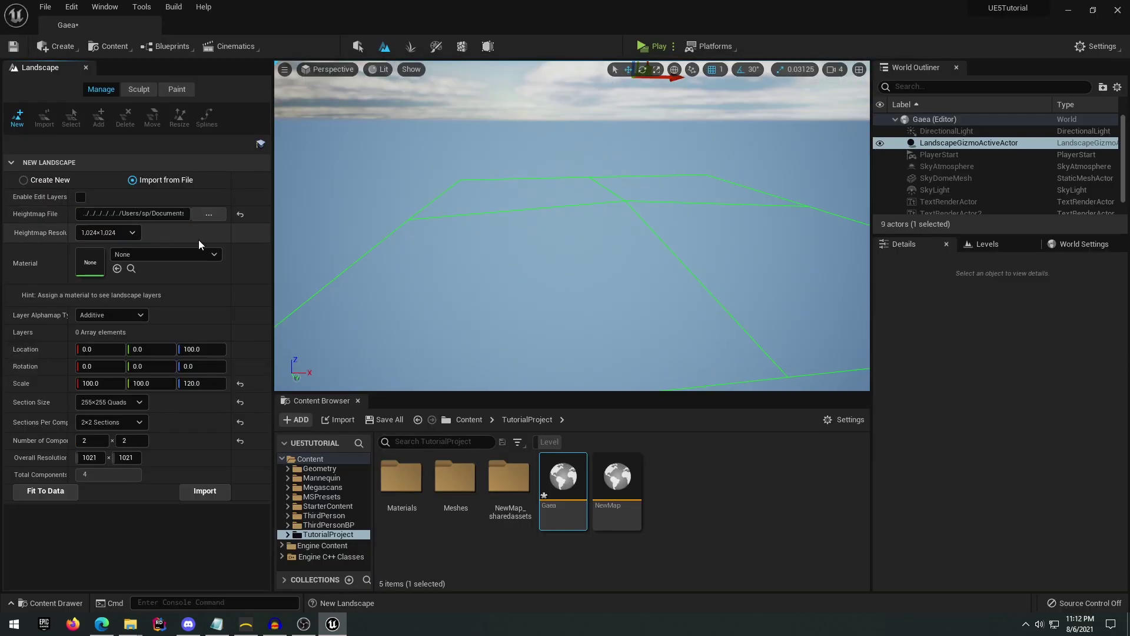
{"action": "mouse_move", "coordinate": [354, 247]}
{"action": "right_mouse_down"}
{"action": "mouse_move", "coordinate": [415, 224]}
{"action": "mouse_move", "coordinate": [369, 262]}
{"action": "right_mouse_up"}
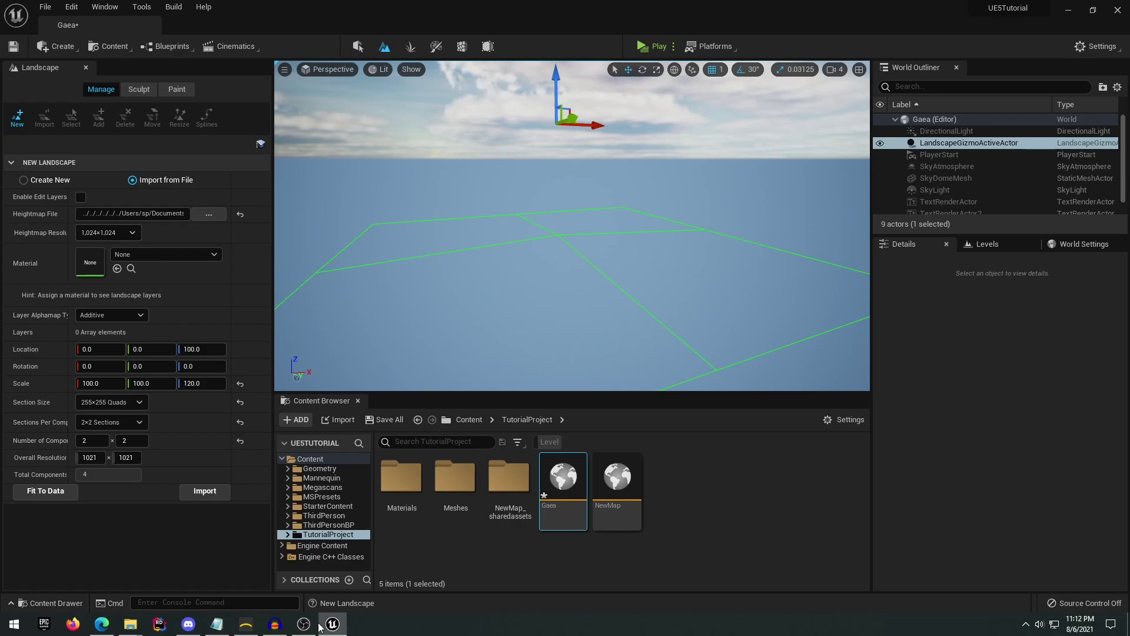
{"action": "left_click", "coordinate": [90, 457]}
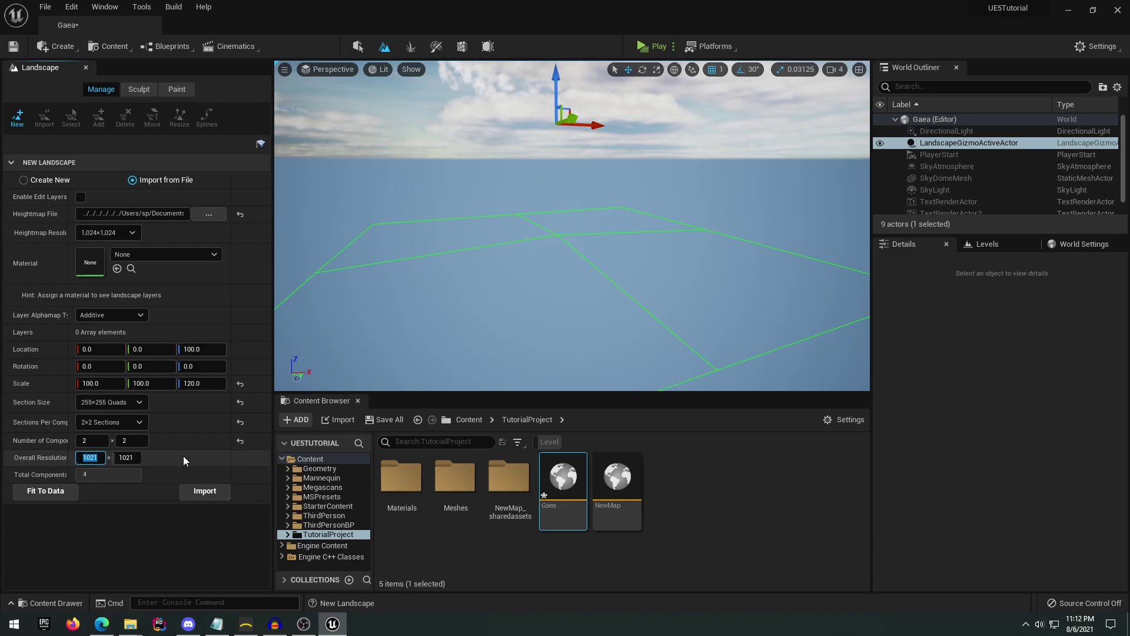
{"action": "type", "text": "1024"}
{"action": "key", "text": "Return"}
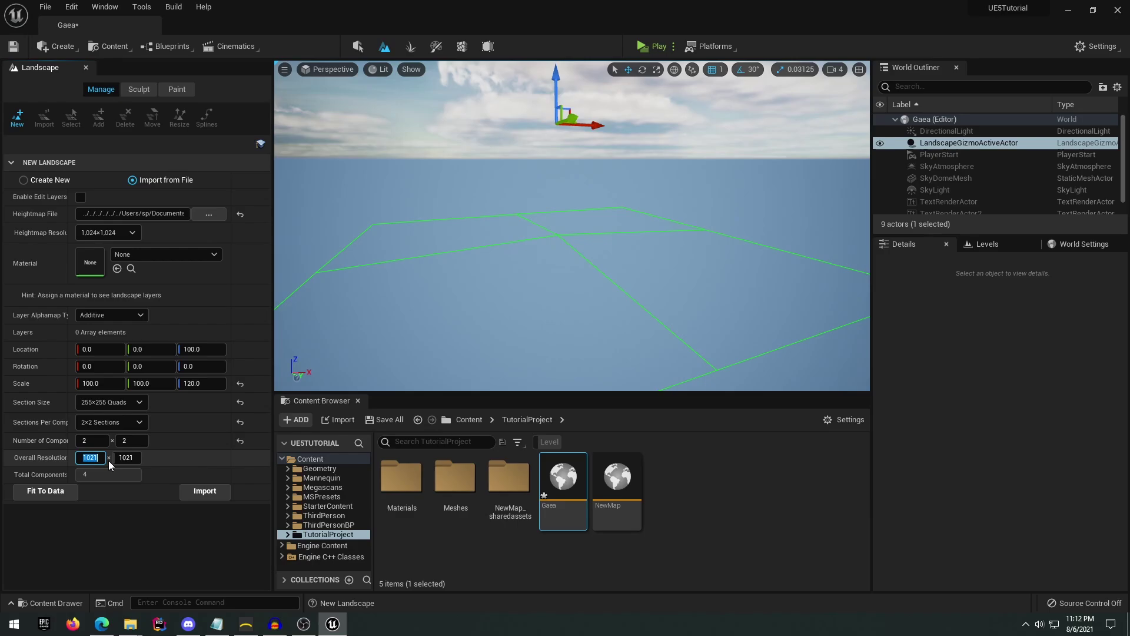
{"action": "left_click", "coordinate": [204, 491]}
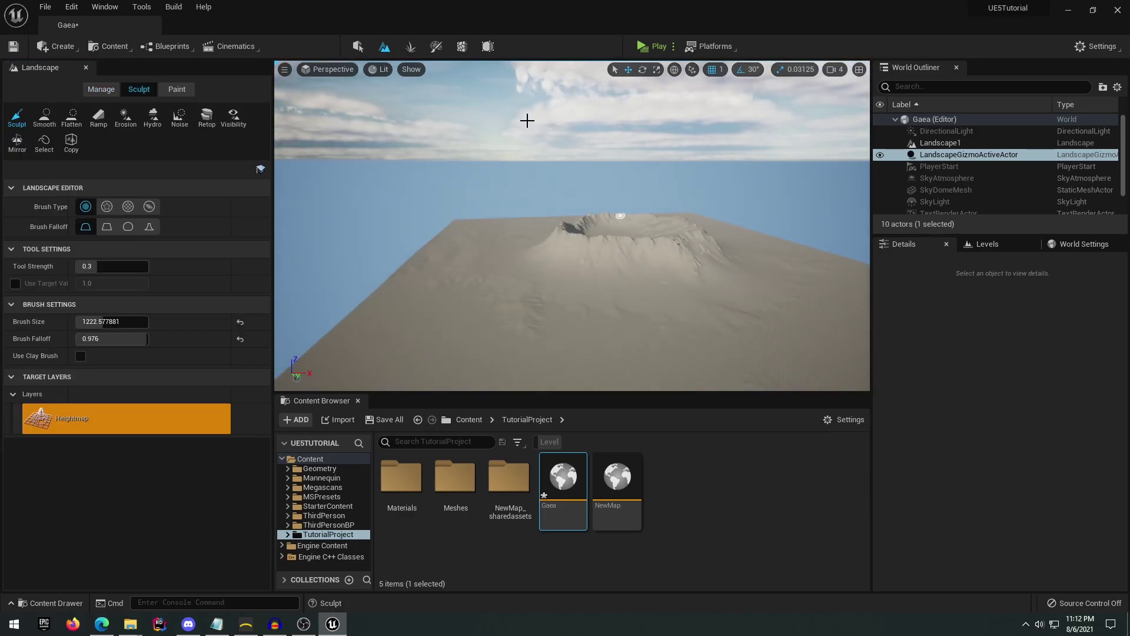
Step: Return to selection mode, select the imported landscape and inspect its crater from different sides
{"action": "left_click", "coordinate": [358, 46]}
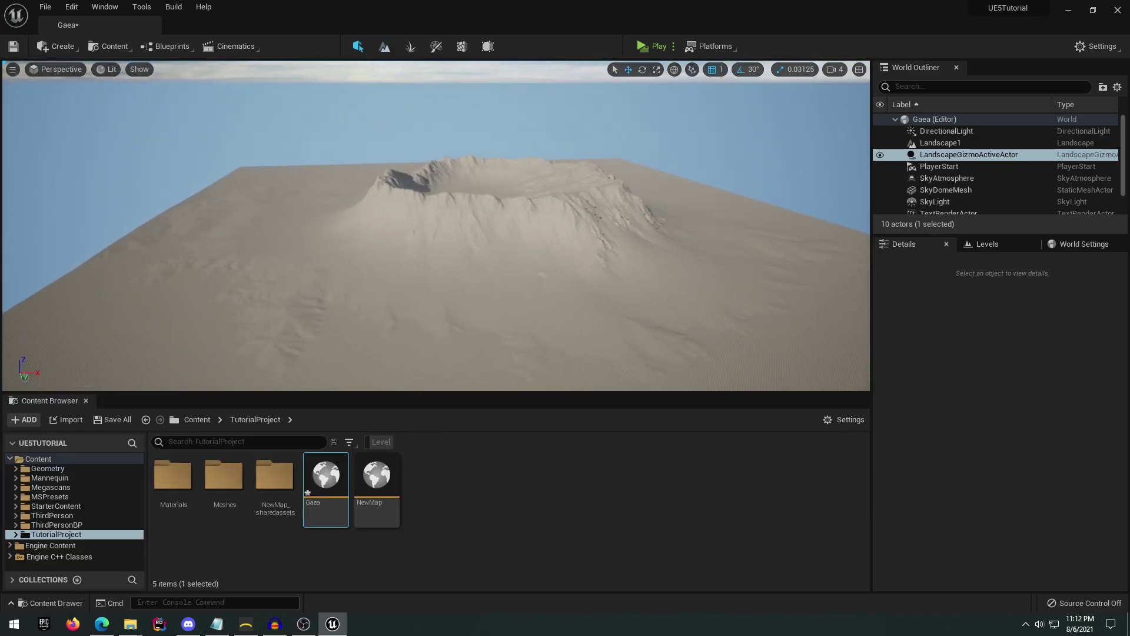
{"action": "key", "text": "d"}
{"action": "right_click_drag", "start_coordinate": [730, 224], "coordinate": [683, 169]}
{"action": "left_click", "coordinate": [683, 222]}
{"action": "key", "text": "w"}
{"action": "right_click_drag", "start_coordinate": [684, 222], "coordinate": [674, 245]}
Step: Locate the Landscape Material setting in the details of the selected landscape
{"action": "left_click", "coordinate": [384, 45]}
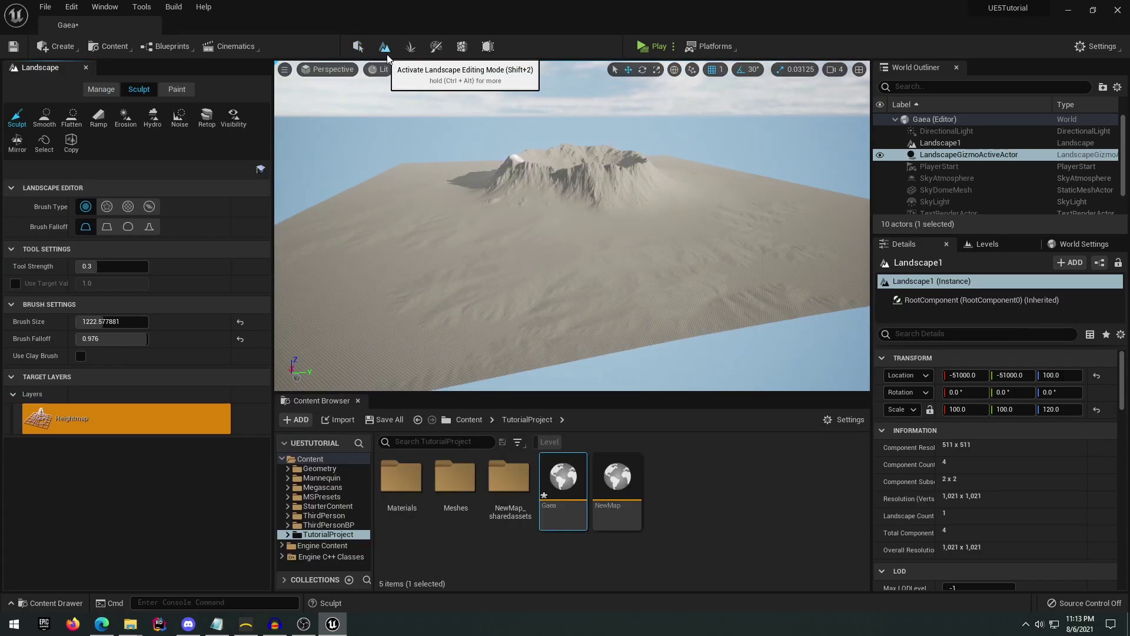
{"action": "left_click", "coordinate": [358, 45]}
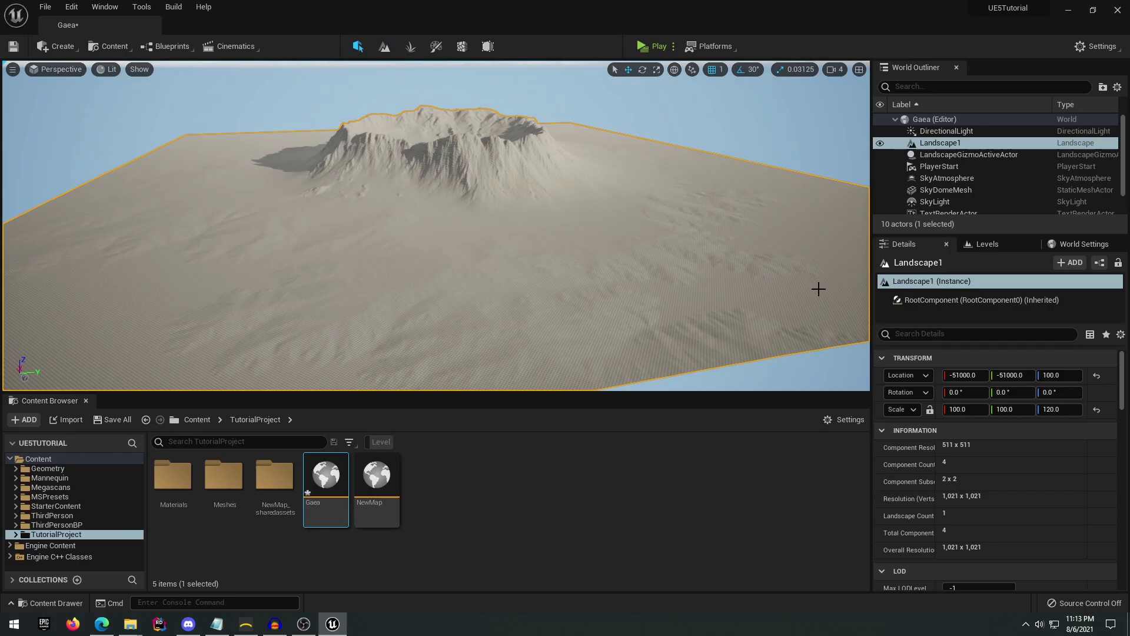
{"action": "left_click", "coordinate": [1084, 244]}
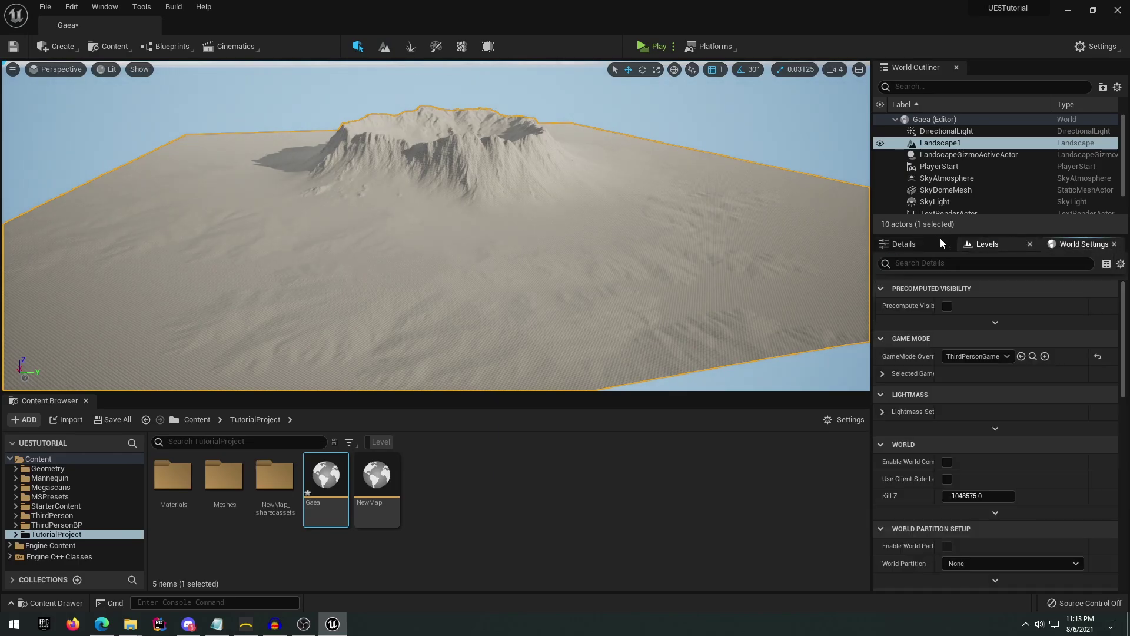
{"action": "left_click", "coordinate": [913, 244]}
{"action": "scroll", "coordinate": [994, 384], "scroll_direction": "down", "scroll_amount": 2}
{"action": "scroll", "coordinate": [989, 412], "scroll_direction": "down", "scroll_amount": 4}
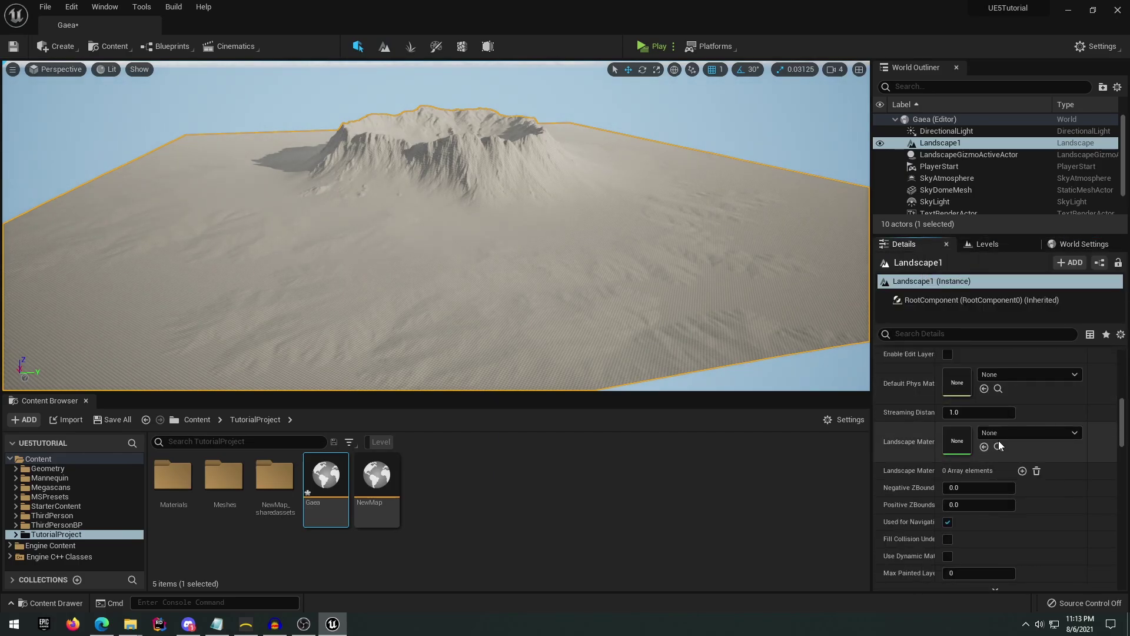
{"action": "left_click", "coordinate": [1004, 432]}
{"action": "left_click", "coordinate": [490, 265]}
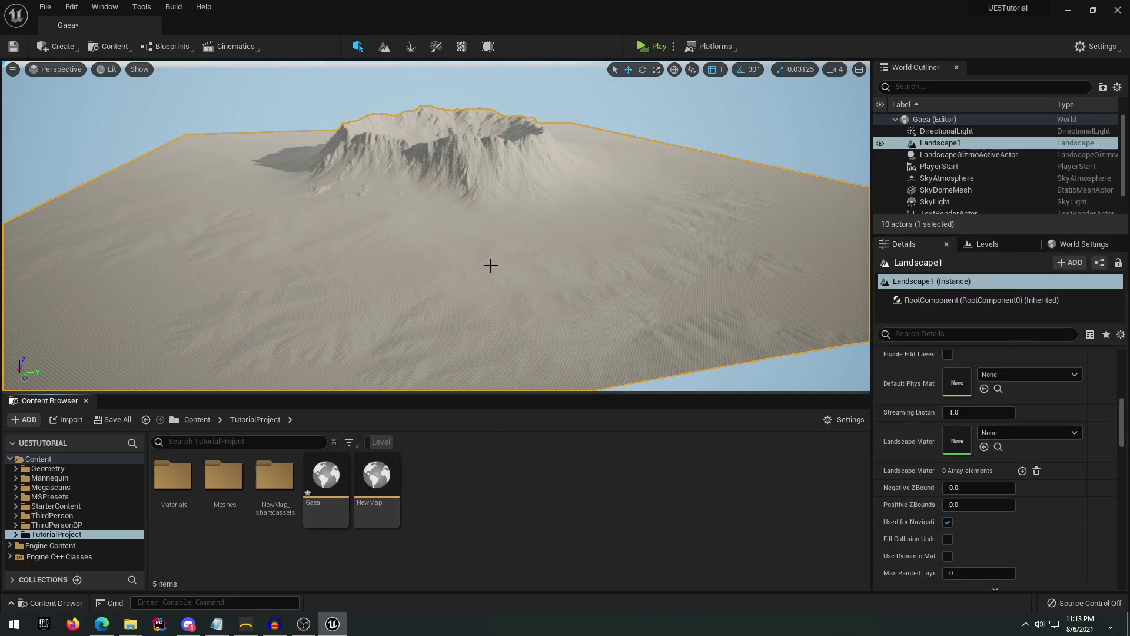
{"action": "right_click_drag", "start_coordinate": [491, 264], "coordinate": [487, 252]}
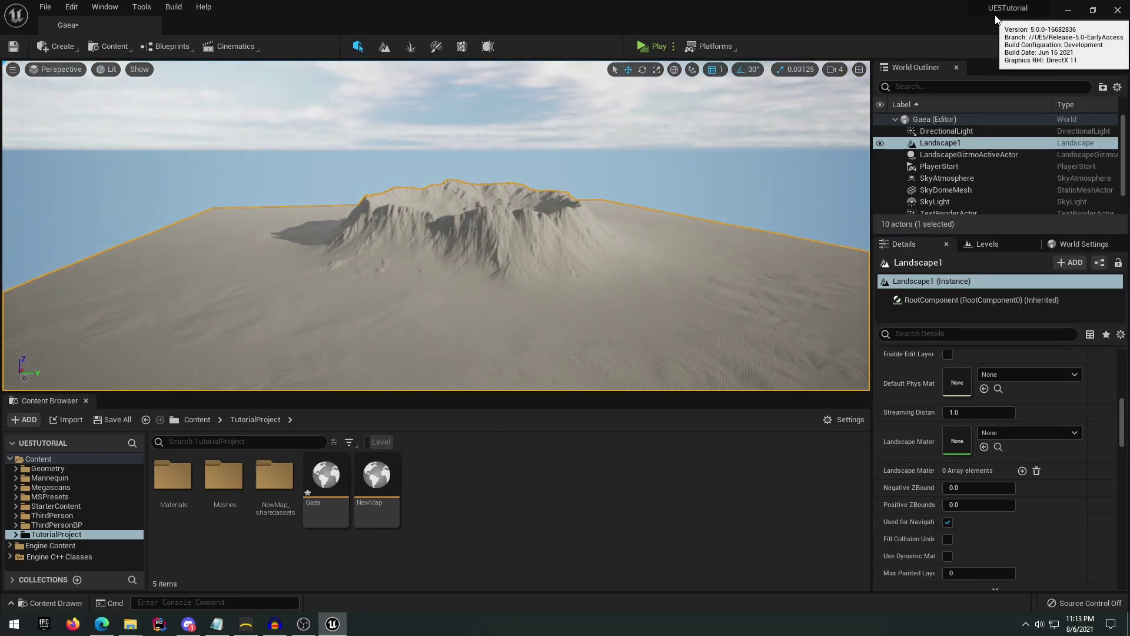
Step: Assign Landscape_M_Inst from the TutorialProject Materials folder as the landscape's material and return to selection mode
{"action": "left_click", "coordinate": [78, 507]}
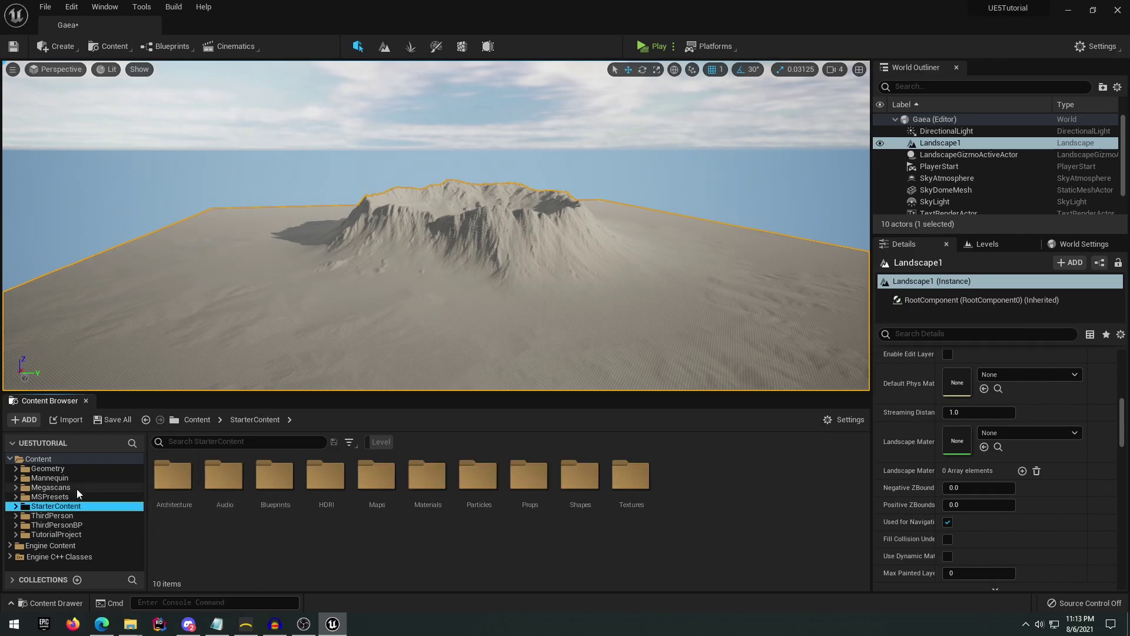
{"action": "left_click", "coordinate": [67, 488]}
{"action": "left_click", "coordinate": [281, 485]}
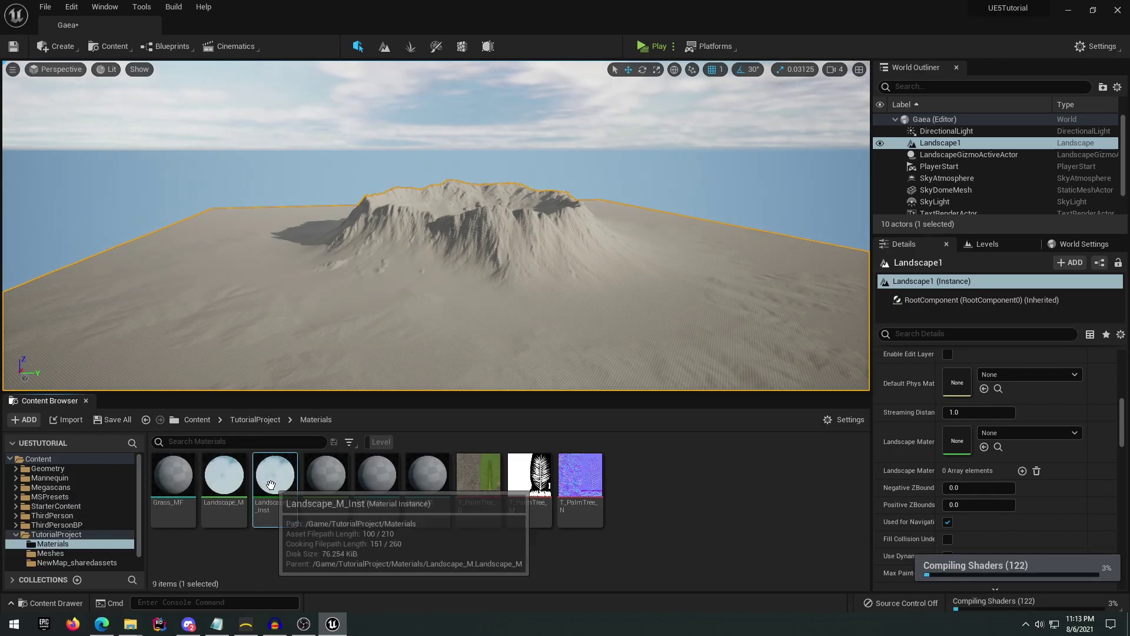
{"action": "left_click_drag", "start_coordinate": [281, 485], "coordinate": [958, 443]}
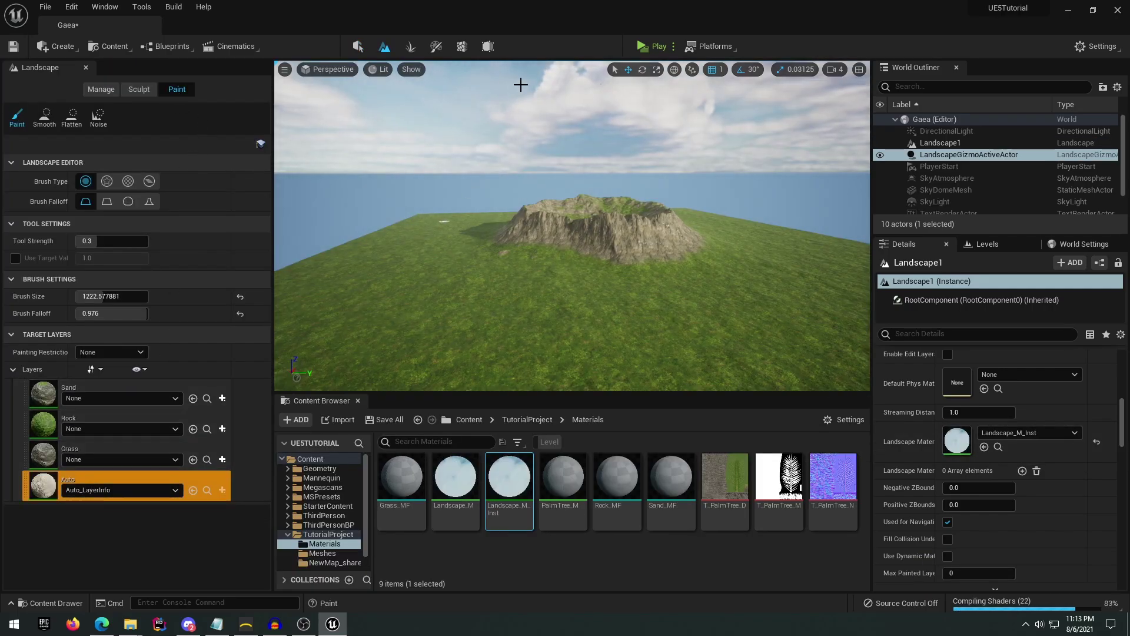
{"action": "left_click", "coordinate": [358, 47]}
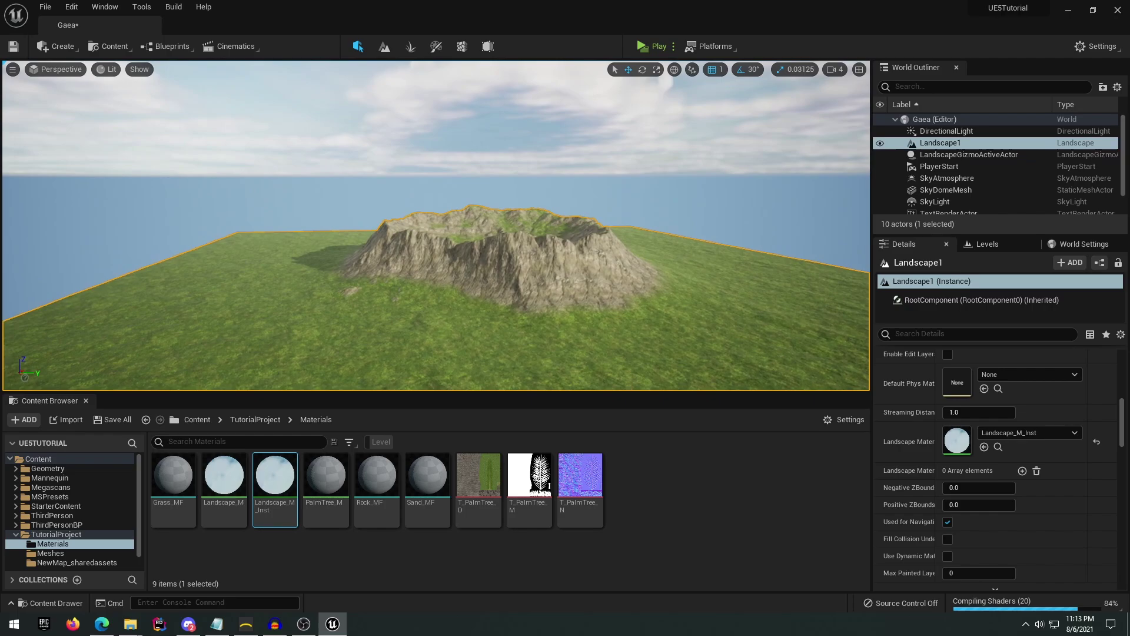
Step: Examine the rock and grass texturing on the crater from afar and up close
{"action": "key", "text": "w"}
{"action": "right_click_drag", "start_coordinate": [435, 224], "coordinate": [306, 279]}
{"action": "key", "text": "f"}
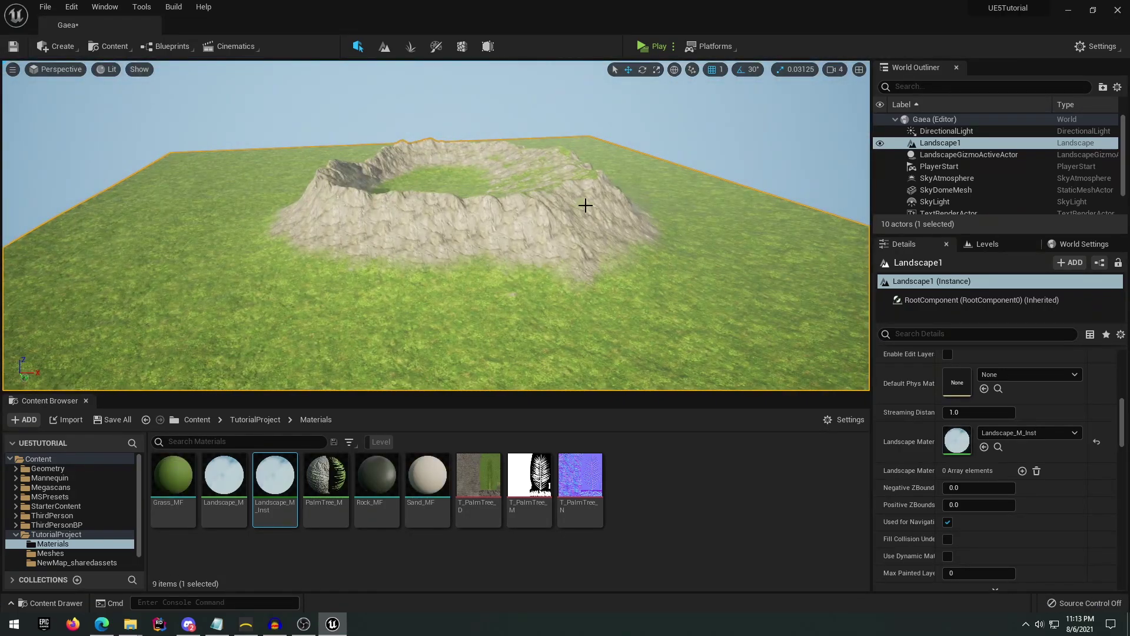
{"action": "key", "text": "w"}
{"action": "right_click_drag", "start_coordinate": [683, 202], "coordinate": [619, 197]}
{"action": "key", "text": "d"}
{"action": "mouse_move", "coordinate": [656, 232]}
{"action": "right_mouse_down"}
{"action": "mouse_move", "coordinate": [583, 232]}
{"action": "mouse_move", "coordinate": [653, 224]}
{"action": "mouse_move", "coordinate": [664, 206]}
{"action": "right_mouse_up"}
Step: Open the Landscape_M_Inst material instance beside the viewport and set its BlendBais parameter to about -12.15
{"action": "double_click", "coordinate": [275, 486]}
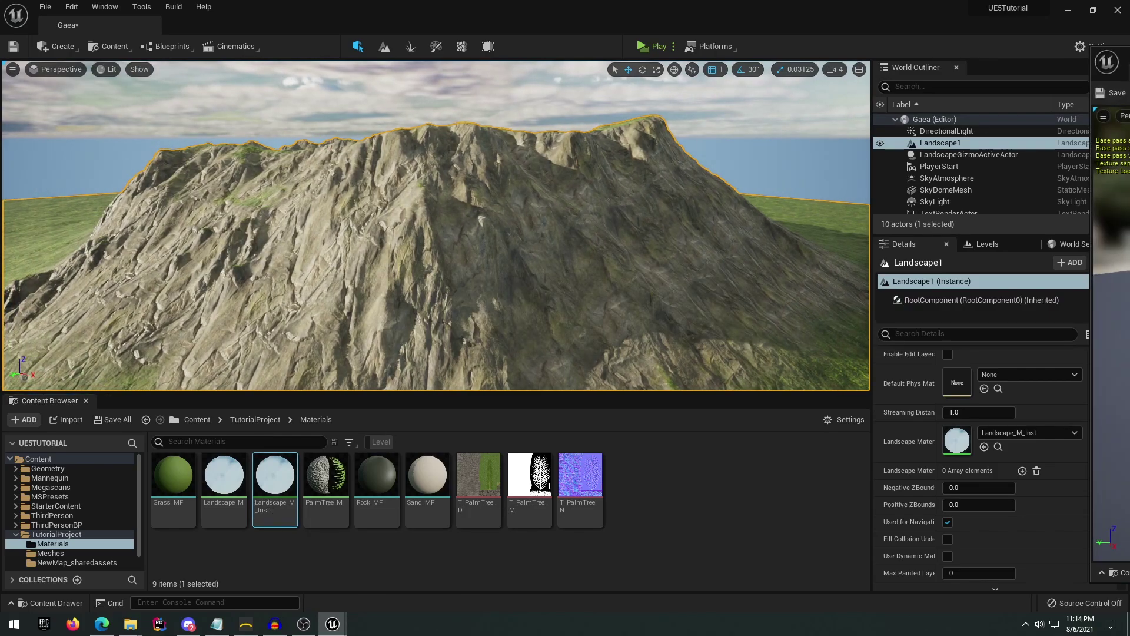
{"action": "left_click_drag", "start_coordinate": [1129, 70], "coordinate": [434, 99]}
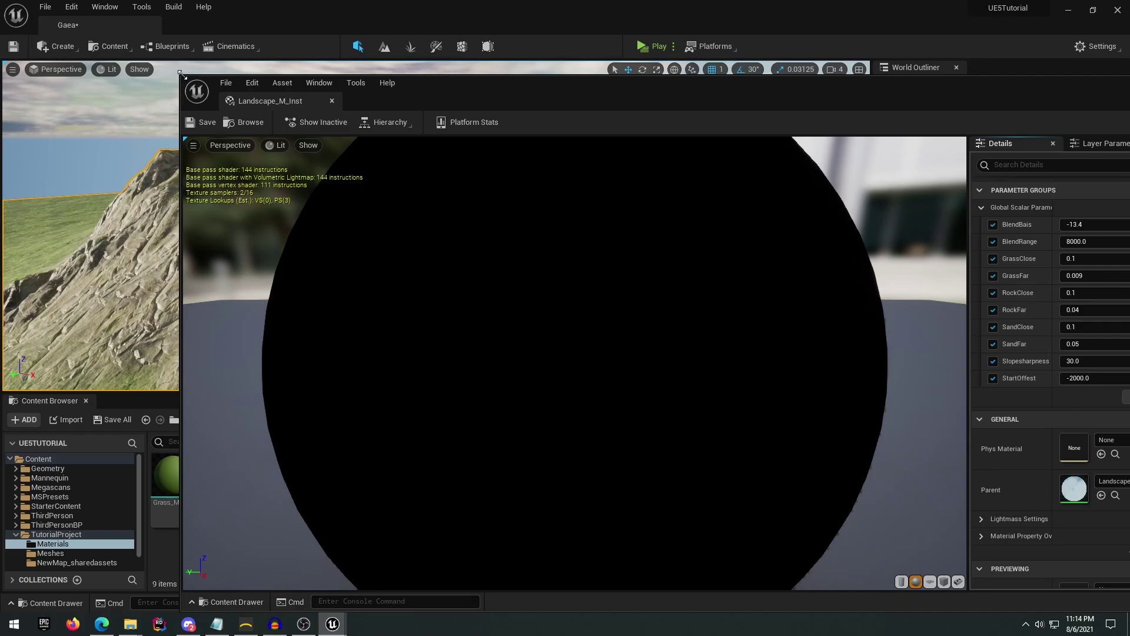
{"action": "left_click_drag", "start_coordinate": [183, 75], "coordinate": [625, 123]}
{"action": "left_click_drag", "start_coordinate": [968, 143], "coordinate": [270, 106]}
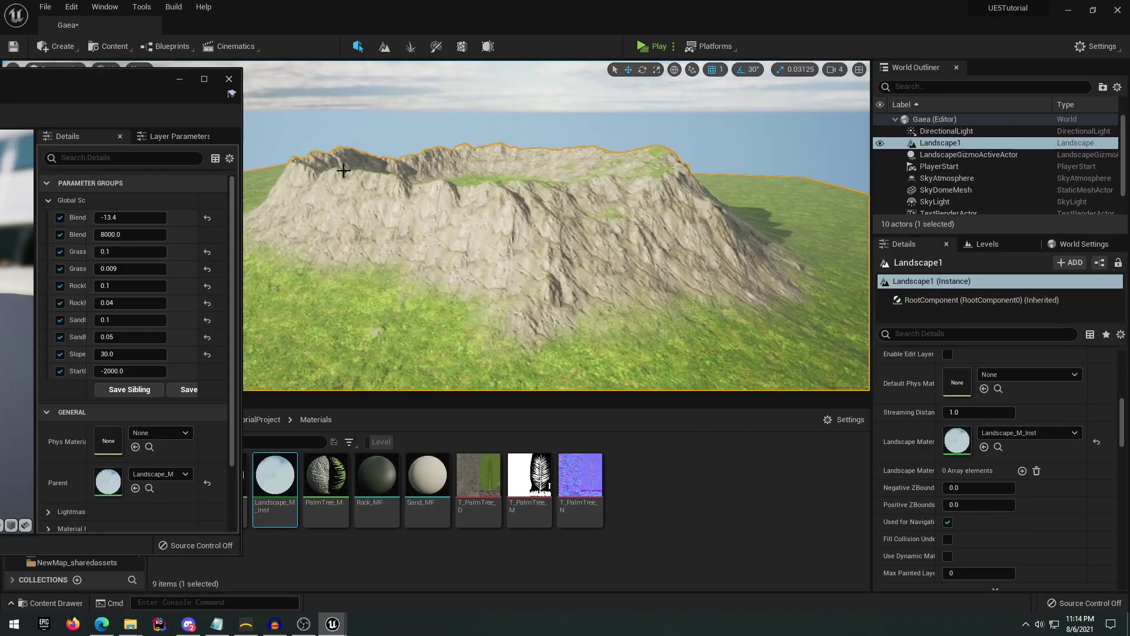
{"action": "left_click", "coordinate": [125, 218]}
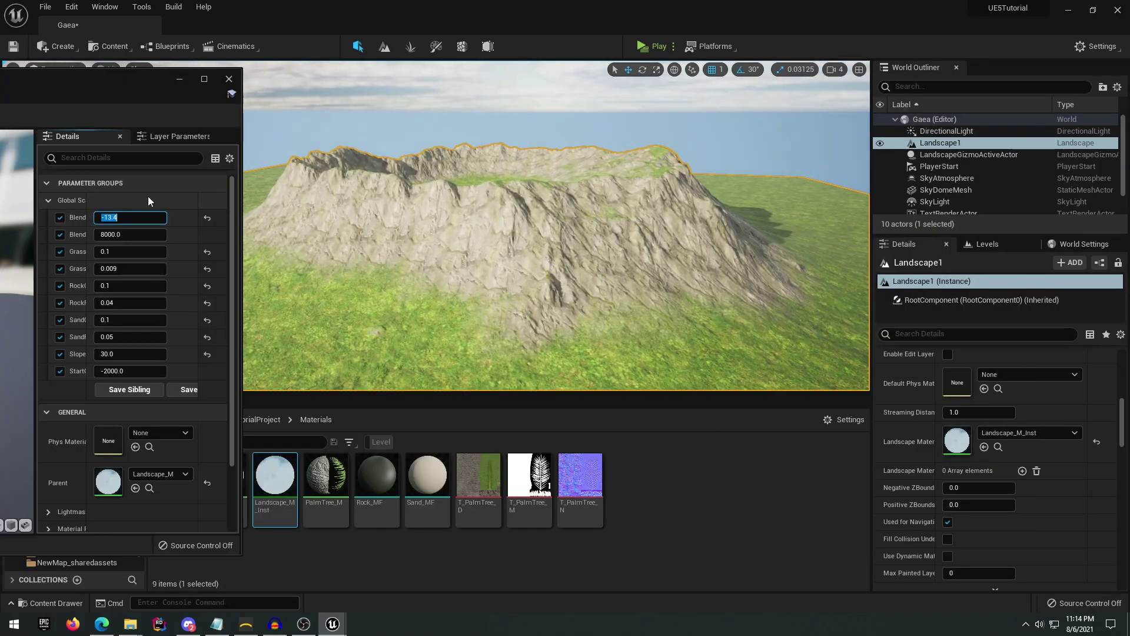
{"action": "mouse_move", "coordinate": [126, 218]}
{"action": "left_mouse_down"}
{"action": "mouse_move", "coordinate": [103, 218]}
{"action": "mouse_move", "coordinate": [139, 217]}
{"action": "left_mouse_up"}
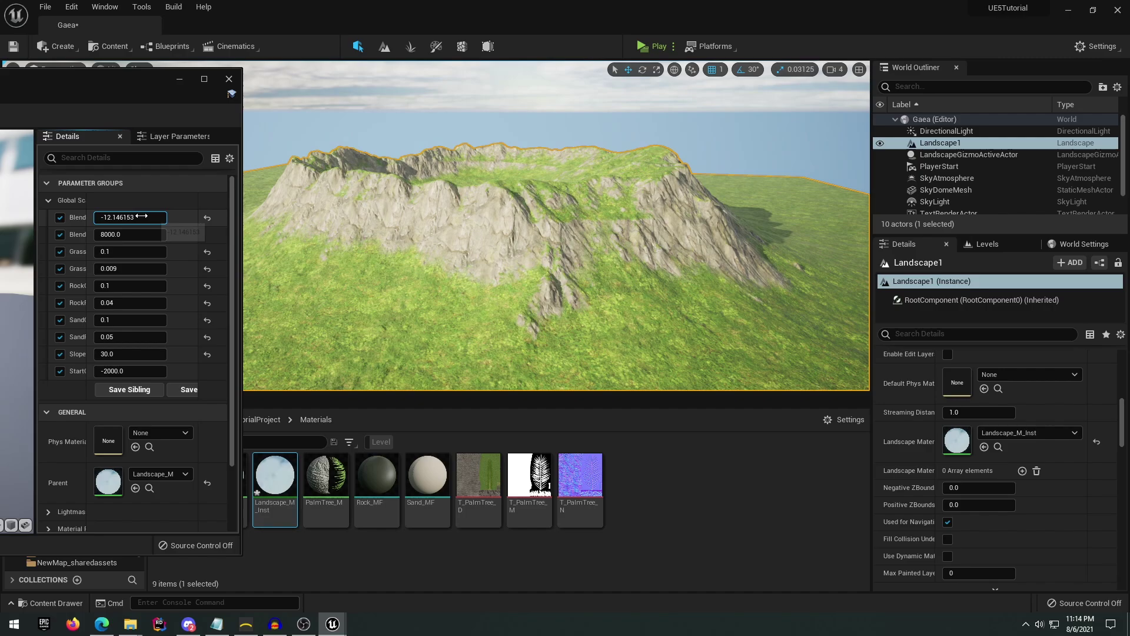
Step: Check the rock and grass blend around the crater, and save and close the Landscape_M_Inst material instance
{"action": "right_click_drag", "start_coordinate": [377, 224], "coordinate": [271, 241]}
{"action": "right_click_drag", "start_coordinate": [566, 241], "coordinate": [599, 222]}
{"action": "right_click_drag", "start_coordinate": [733, 270], "coordinate": [714, 249]}
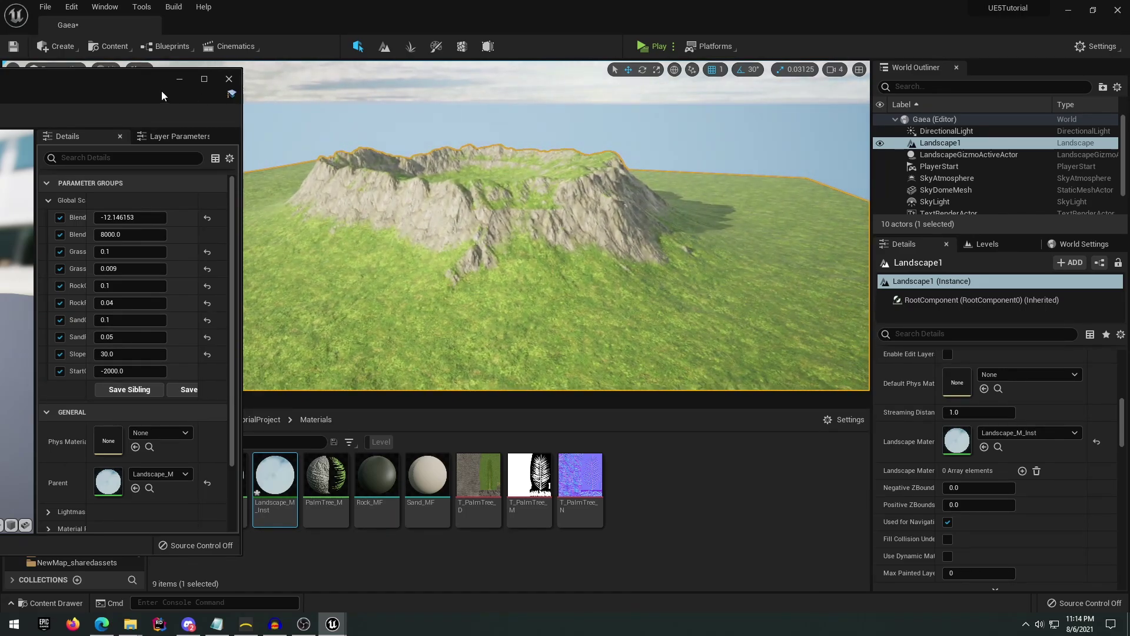
{"action": "left_click_drag", "start_coordinate": [139, 85], "coordinate": [131, 84]}
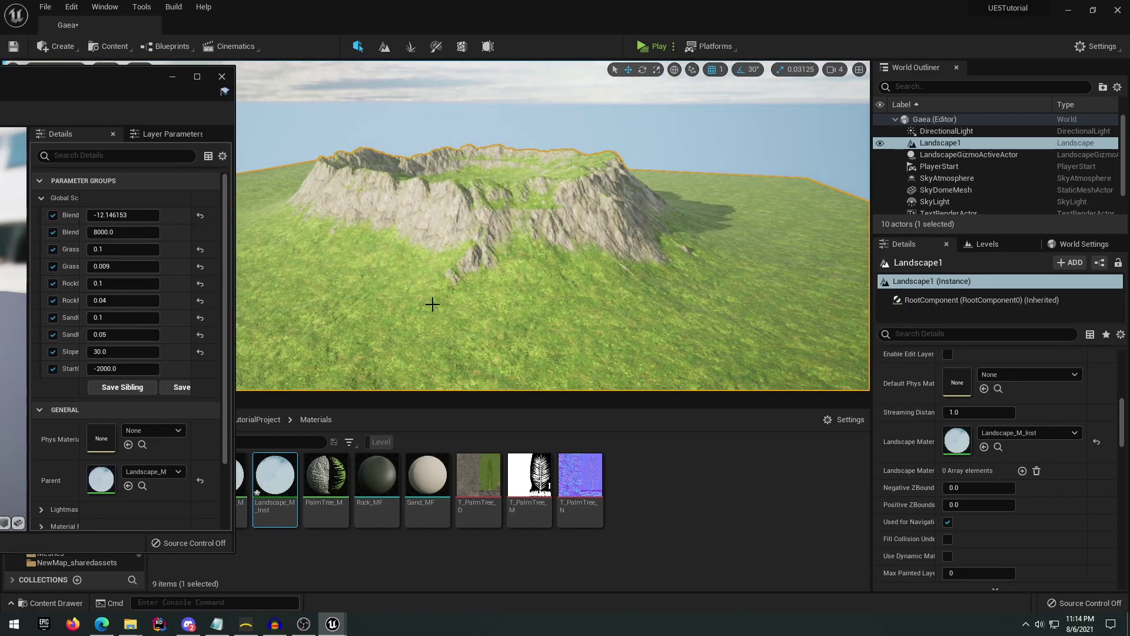
{"action": "right_click_drag", "start_coordinate": [244, 103], "coordinate": [244, 103]}
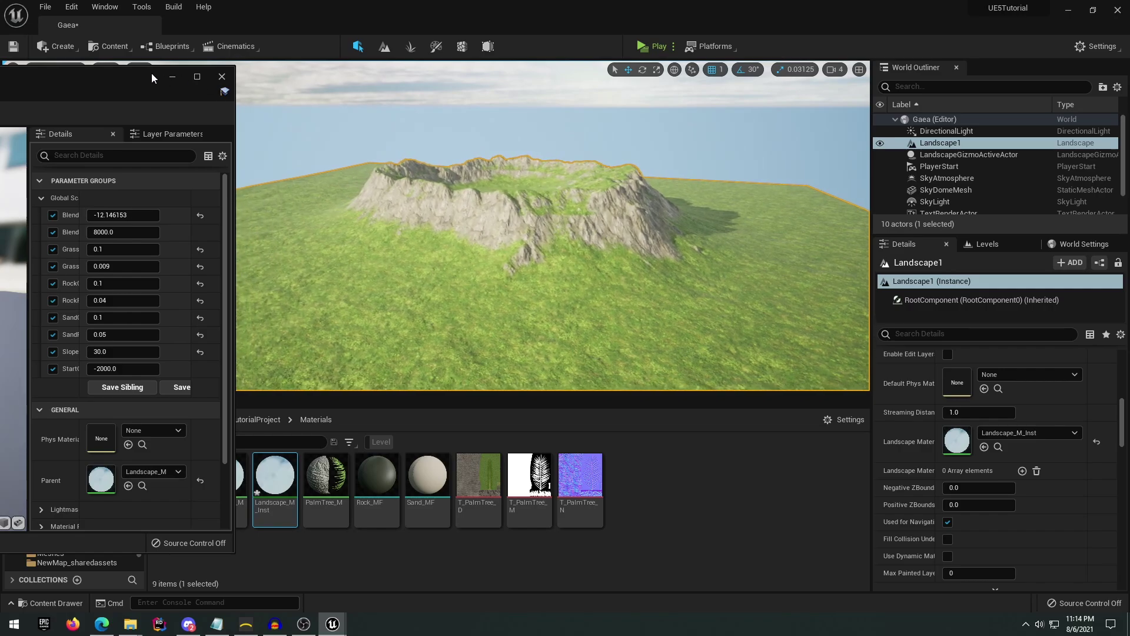
{"action": "left_click_drag", "start_coordinate": [152, 77], "coordinate": [776, 92]}
{"action": "left_click", "coordinate": [209, 127]}
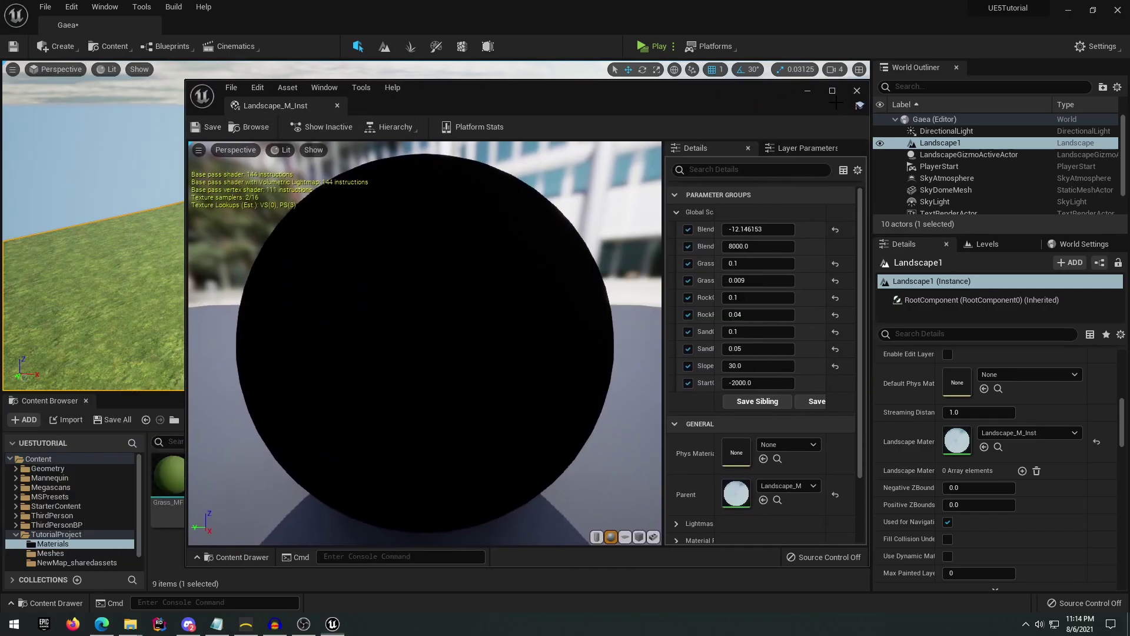
{"action": "left_click", "coordinate": [856, 91]}
Step: In Gaea, compare the terrain previews of the Mountain node and its connected Erosion node
{"action": "left_click", "coordinate": [245, 622]}
{"action": "scroll", "coordinate": [623, 187], "scroll_direction": "down", "scroll_amount": 3}
{"action": "left_click_drag", "start_coordinate": [623, 186], "coordinate": [692, 195]}
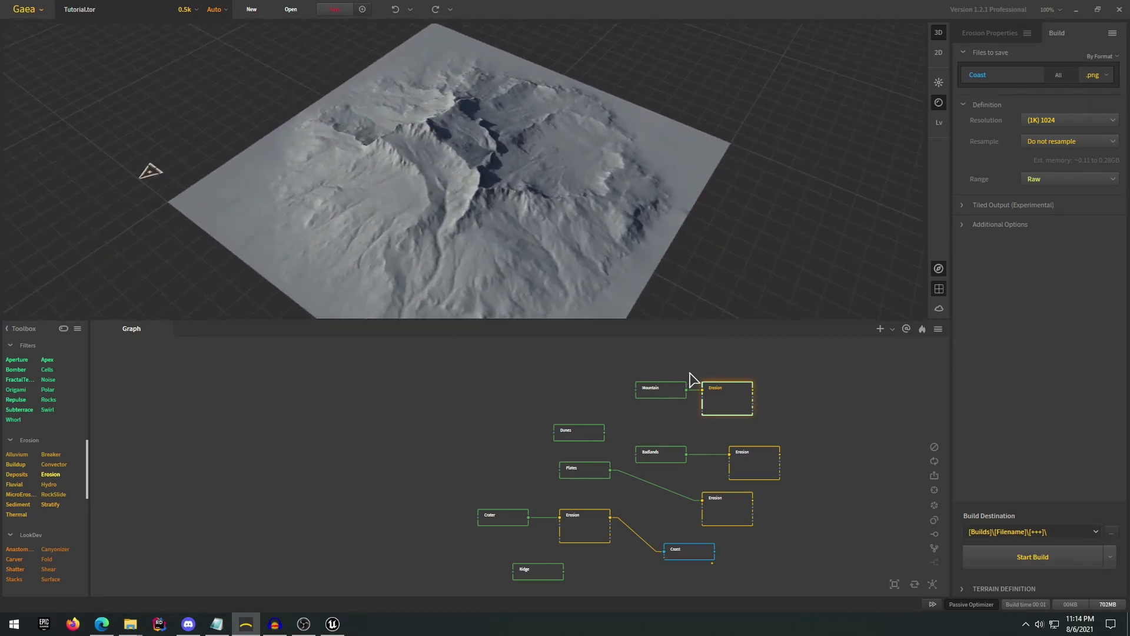
{"action": "left_click", "coordinate": [680, 388]}
{"action": "scroll", "coordinate": [793, 410], "scroll_direction": "up", "scroll_amount": 3}
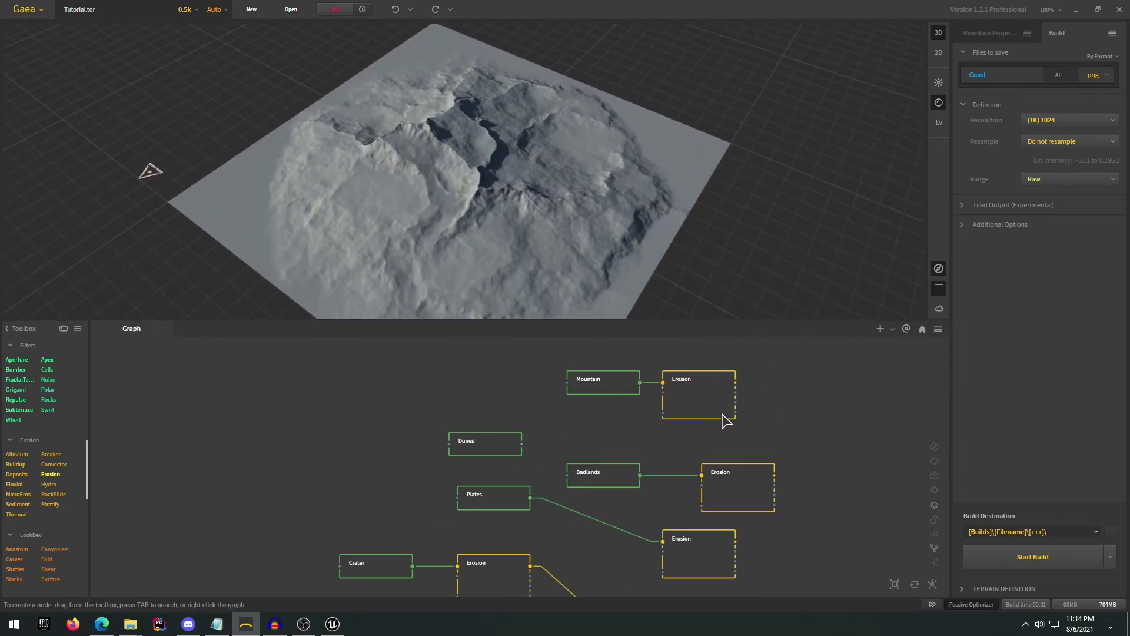
{"action": "left_click", "coordinate": [721, 400]}
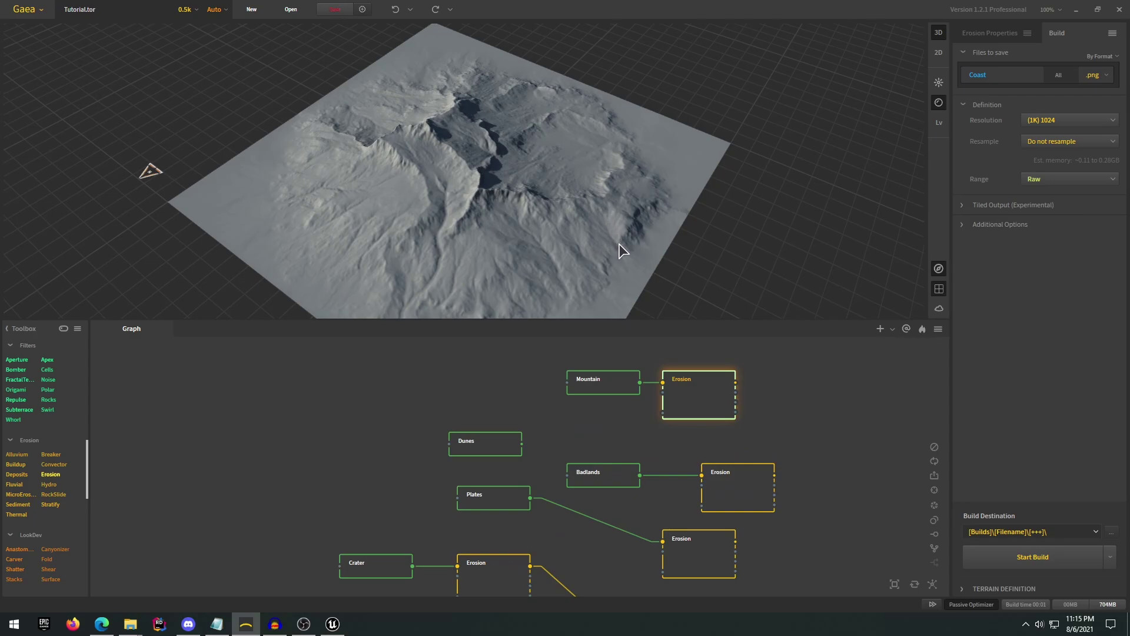
Step: Add an Output node beside the Mountain's Erosion node and connect the Erosion node's Wear output to it
{"action": "left_click_drag", "start_coordinate": [619, 251], "coordinate": [588, 204]}
{"action": "scroll", "coordinate": [596, 193], "scroll_direction": "up", "scroll_amount": 2}
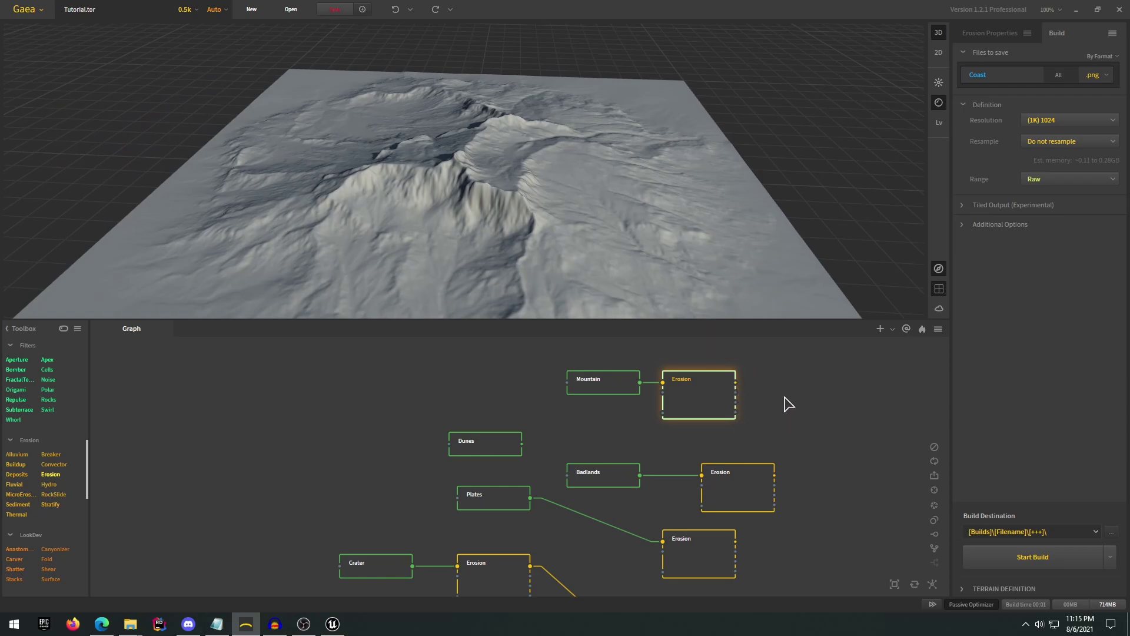
{"action": "middle_click_drag", "start_coordinate": [782, 401], "coordinate": [696, 401]}
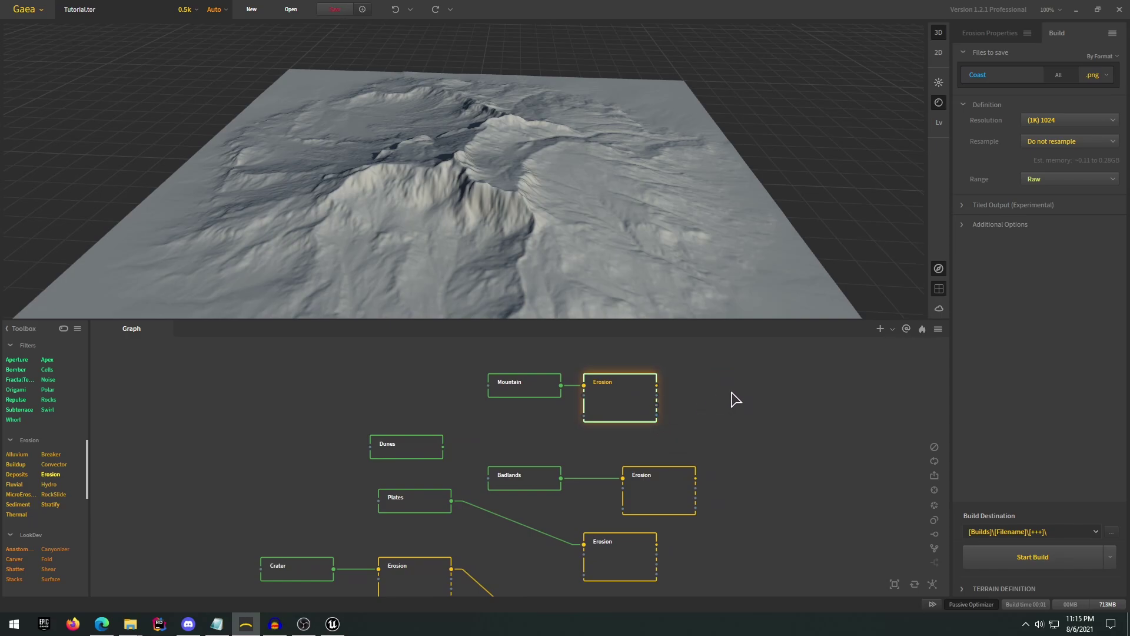
{"action": "scroll", "coordinate": [80, 489], "scroll_direction": "down", "scroll_amount": 5}
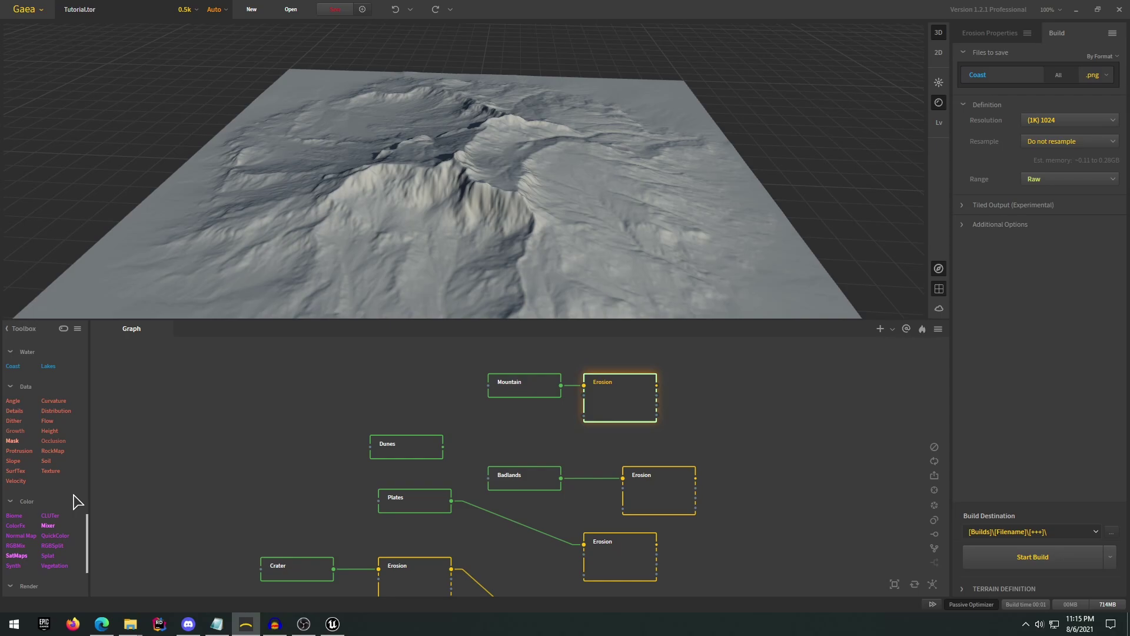
{"action": "scroll", "coordinate": [79, 506], "scroll_direction": "down", "scroll_amount": 3}
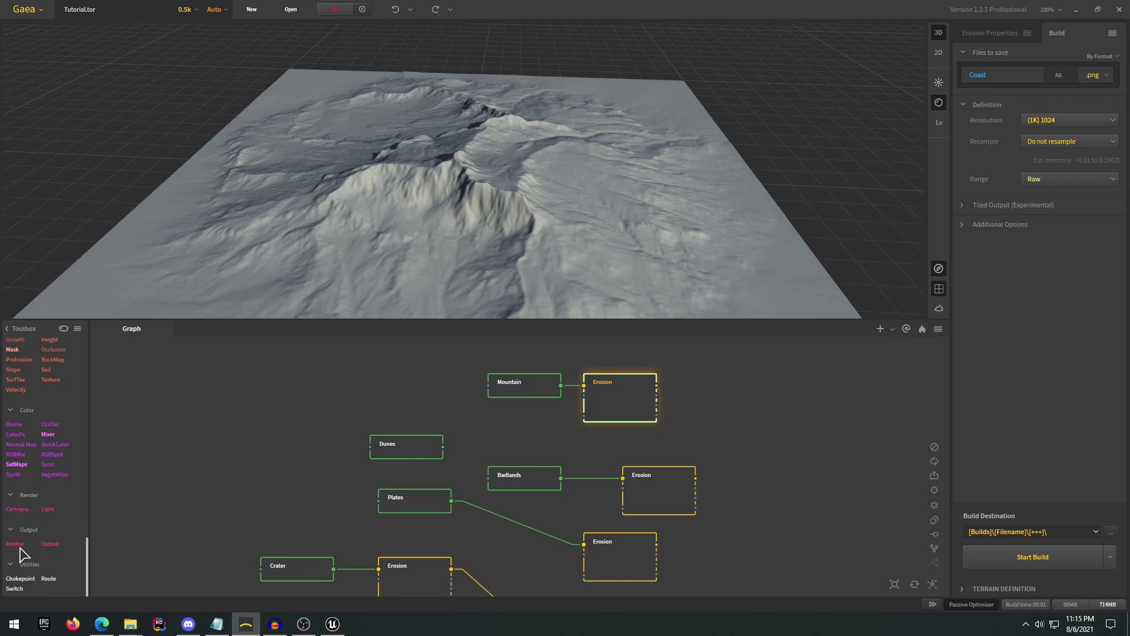
{"action": "left_click_drag", "start_coordinate": [50, 543], "coordinate": [751, 391]}
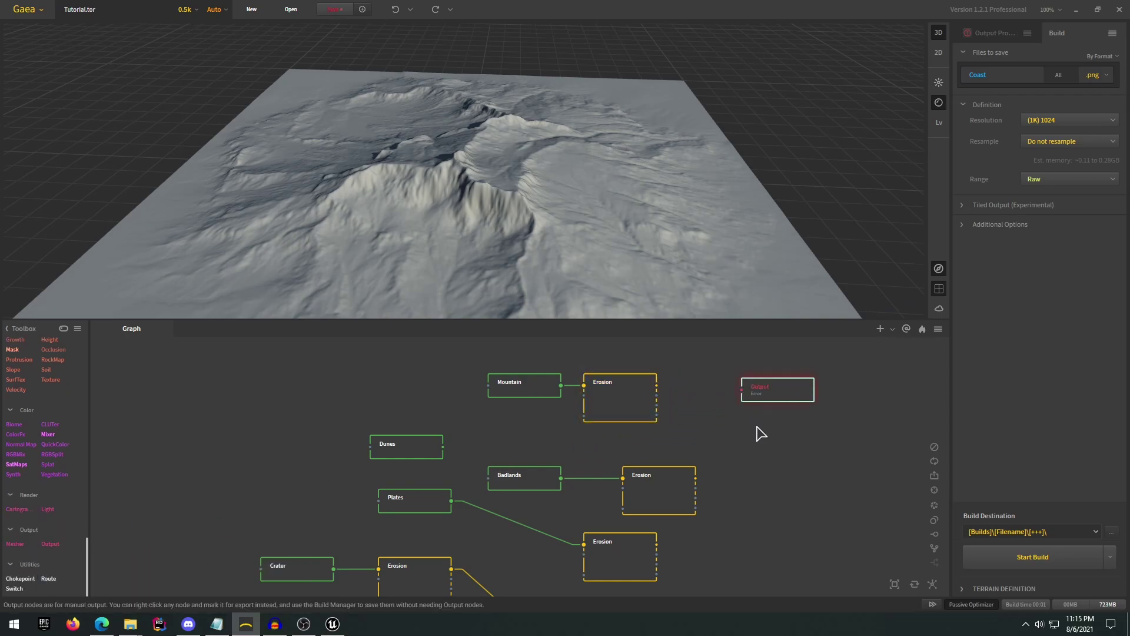
{"action": "right_click", "coordinate": [728, 410]}
{"action": "left_click_drag", "start_coordinate": [654, 393], "coordinate": [742, 391]}
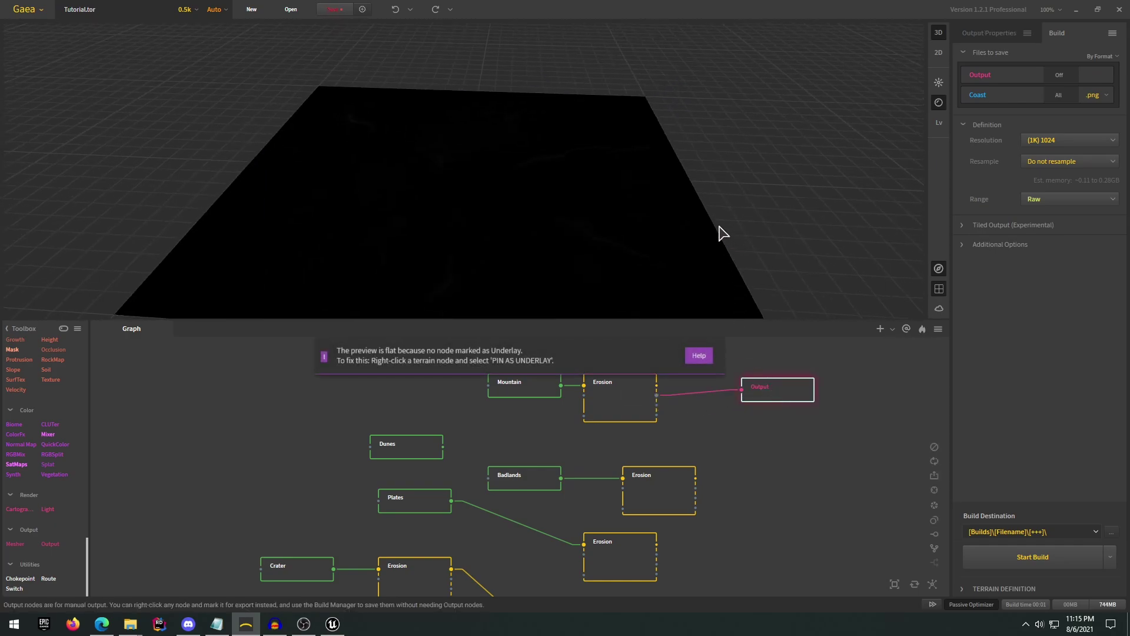
Step: Connect the Erosion node's deposit, flow and main outputs to the Output node in turn and inspect the previews
{"action": "left_click_drag", "start_coordinate": [723, 233], "coordinate": [656, 197]}
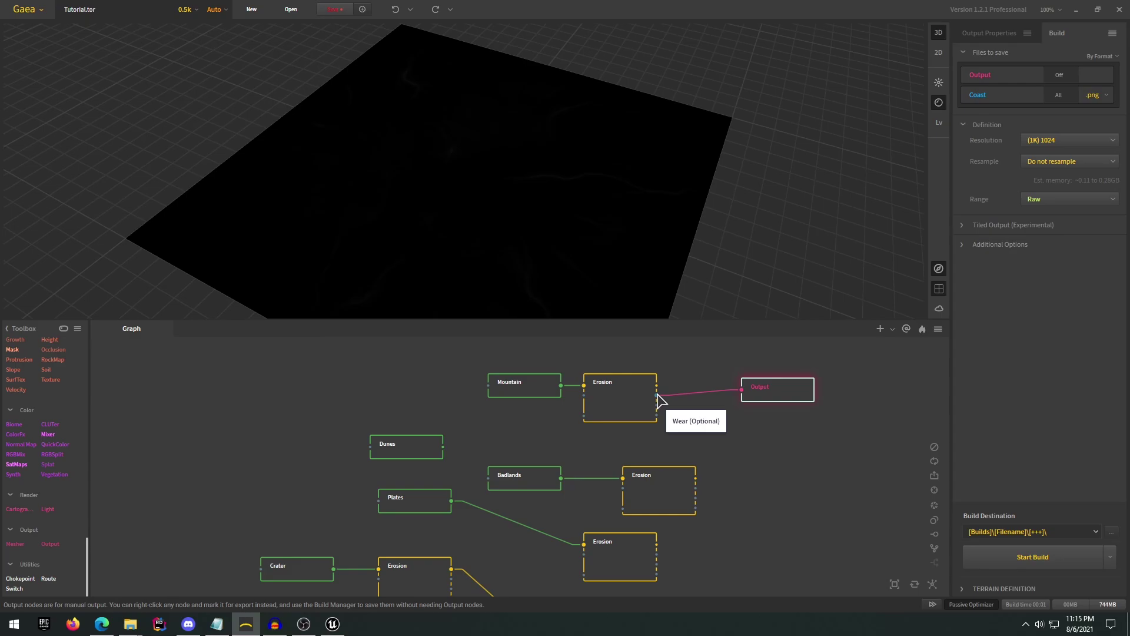
{"action": "left_click_drag", "start_coordinate": [656, 395], "coordinate": [741, 393]}
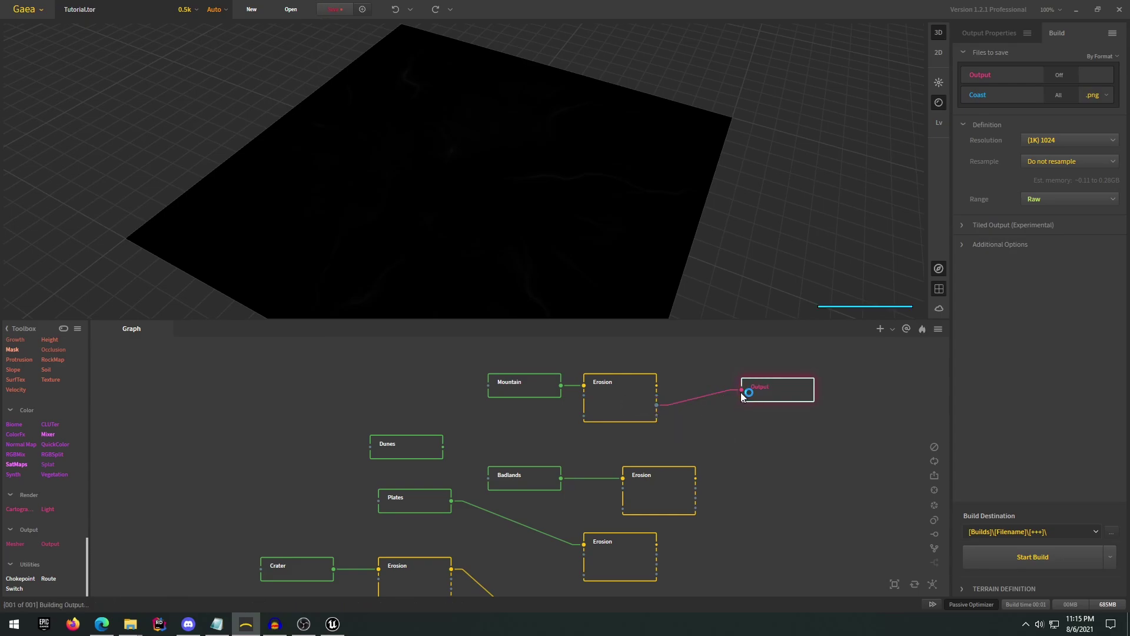
{"action": "left_click_drag", "start_coordinate": [656, 415], "coordinate": [741, 390]}
{"action": "left_click_drag", "start_coordinate": [637, 225], "coordinate": [620, 189]}
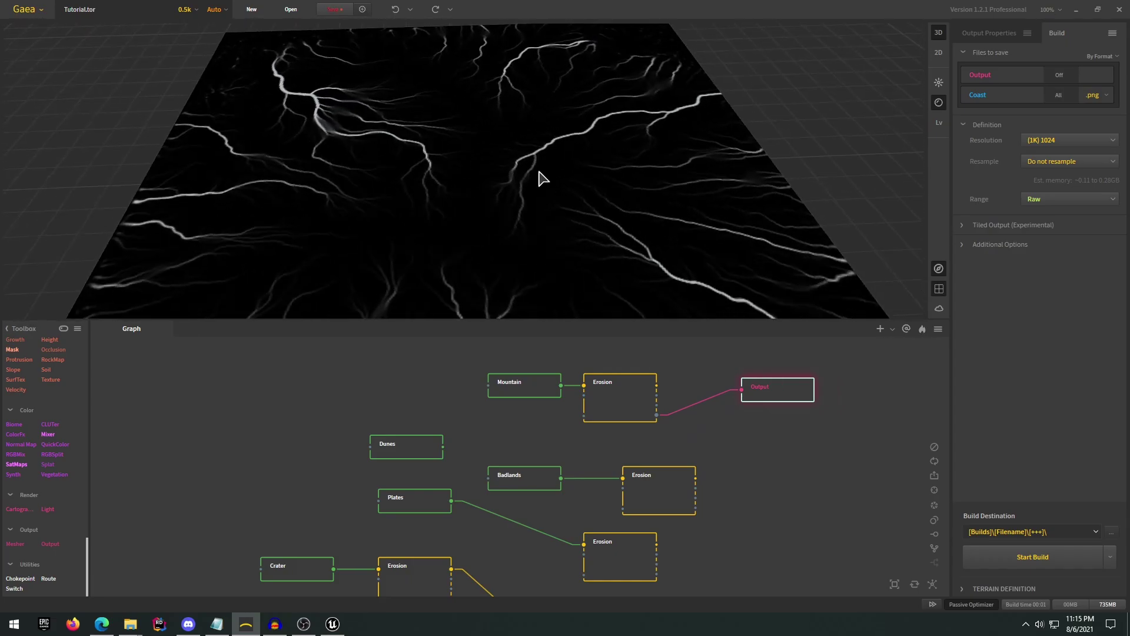
{"action": "left_click_drag", "start_coordinate": [657, 385], "coordinate": [759, 391]}
{"action": "left_click_drag", "start_coordinate": [598, 203], "coordinate": [643, 238]}
Step: Switch to Unreal Engine, delete the crater landscape and open Landscape mode
{"action": "left_click", "coordinate": [1082, 8]}
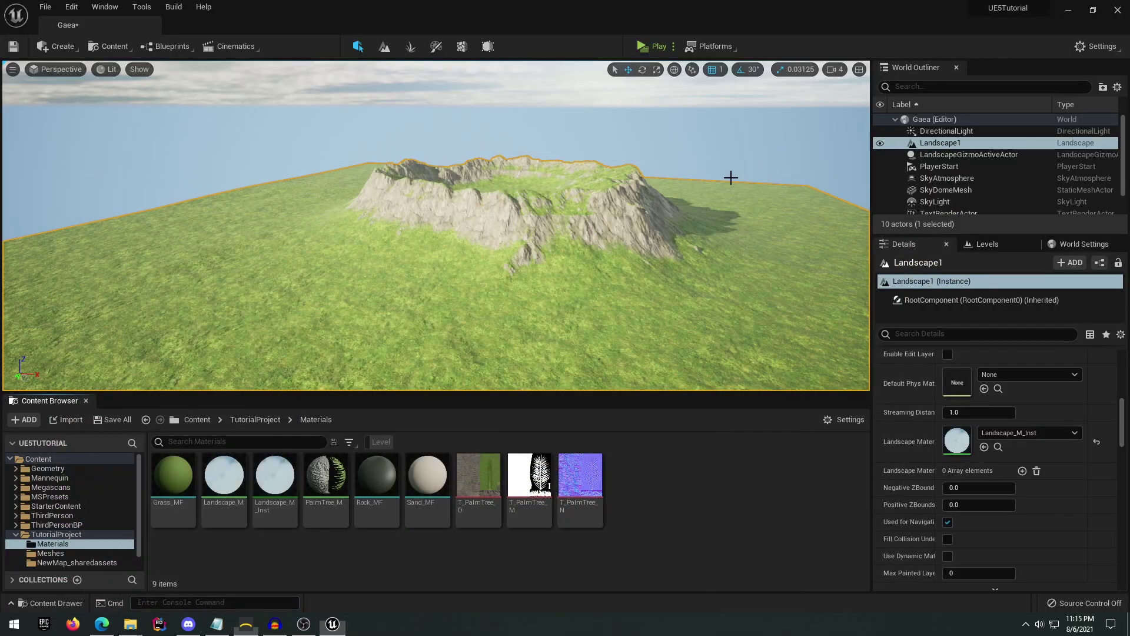
{"action": "key", "text": "Delete"}
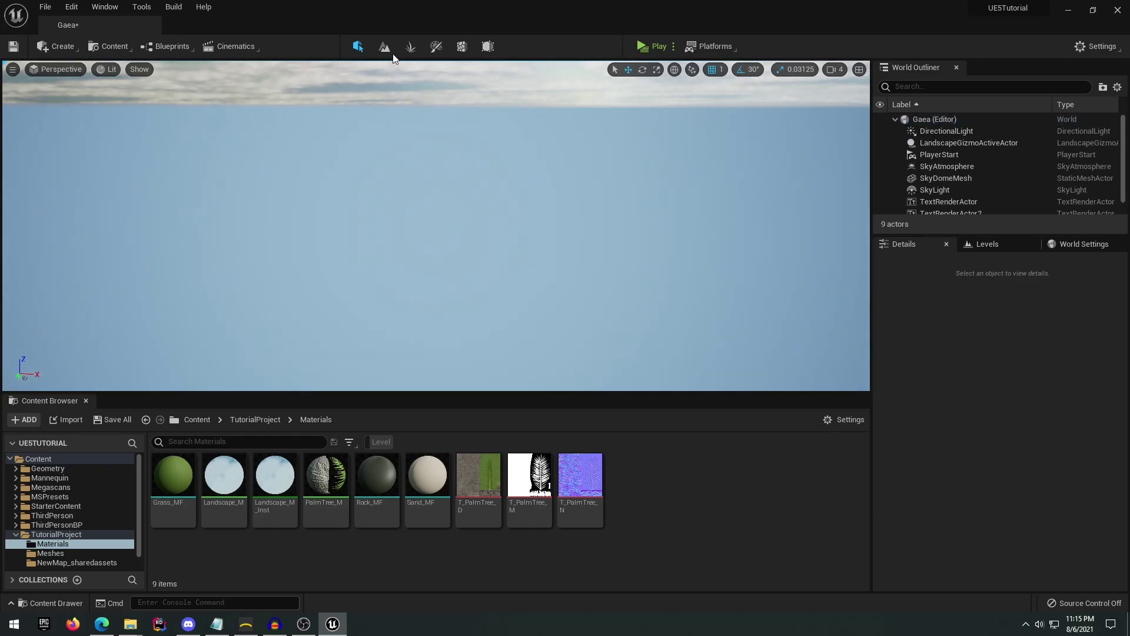
{"action": "left_click", "coordinate": [384, 46]}
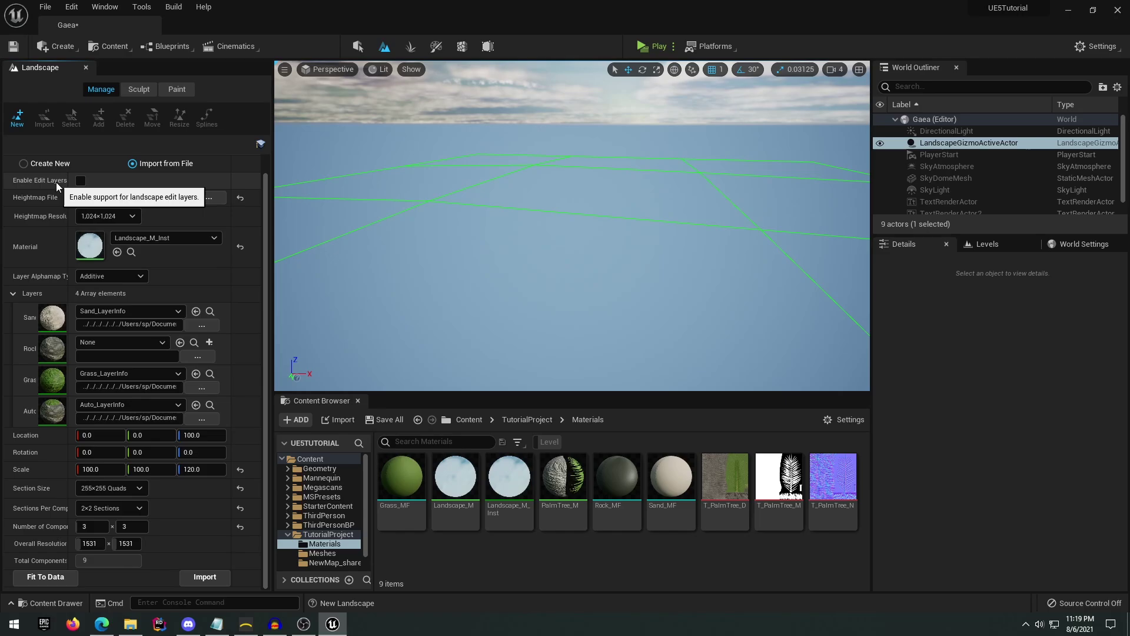
Step: Choose the Erosion image from the 002 folder of the test1_2021-07-29_20-04-50 build as the new landscape's heightmap file
{"action": "left_click", "coordinate": [208, 197]}
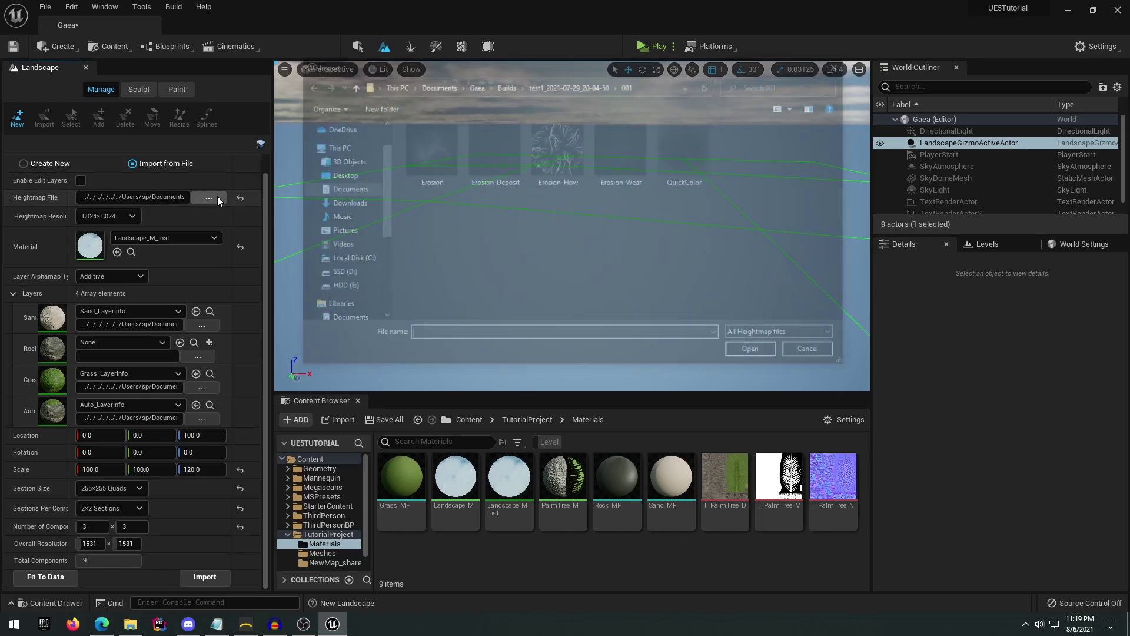
{"action": "left_click", "coordinate": [569, 85]}
{"action": "double_click", "coordinate": [448, 155]}
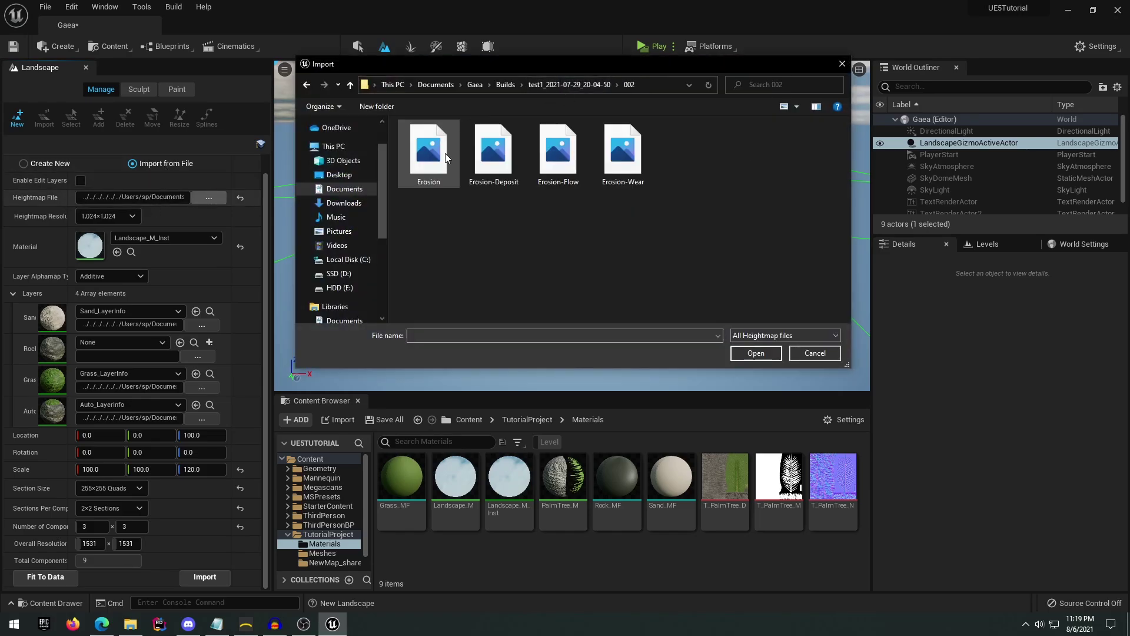
{"action": "double_click", "coordinate": [422, 169]}
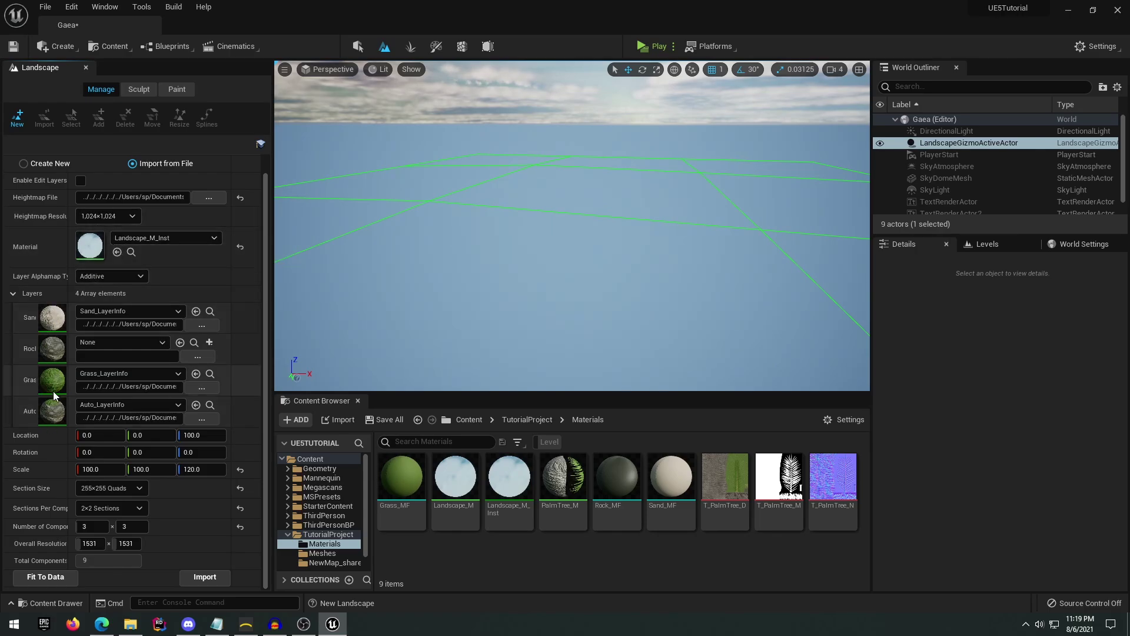
Step: Widen the layer labels and view the available mask images for the Sand, Grass and Auto layers without picking new ones
{"action": "left_click_drag", "start_coordinate": [67, 377], "coordinate": [89, 375]}
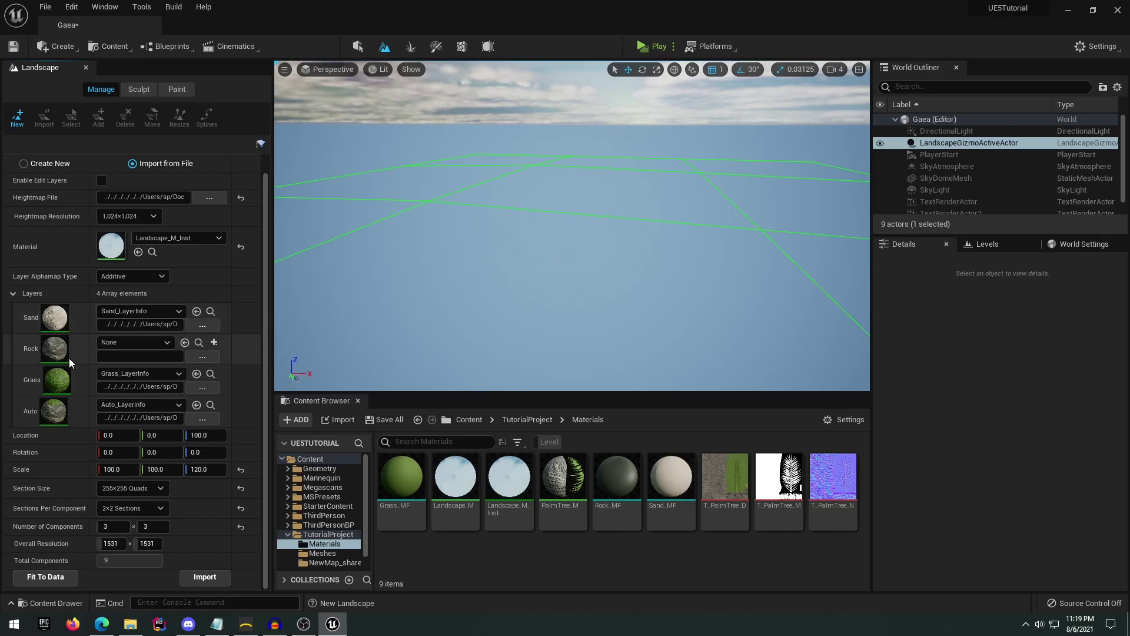
{"action": "left_click", "coordinate": [200, 325]}
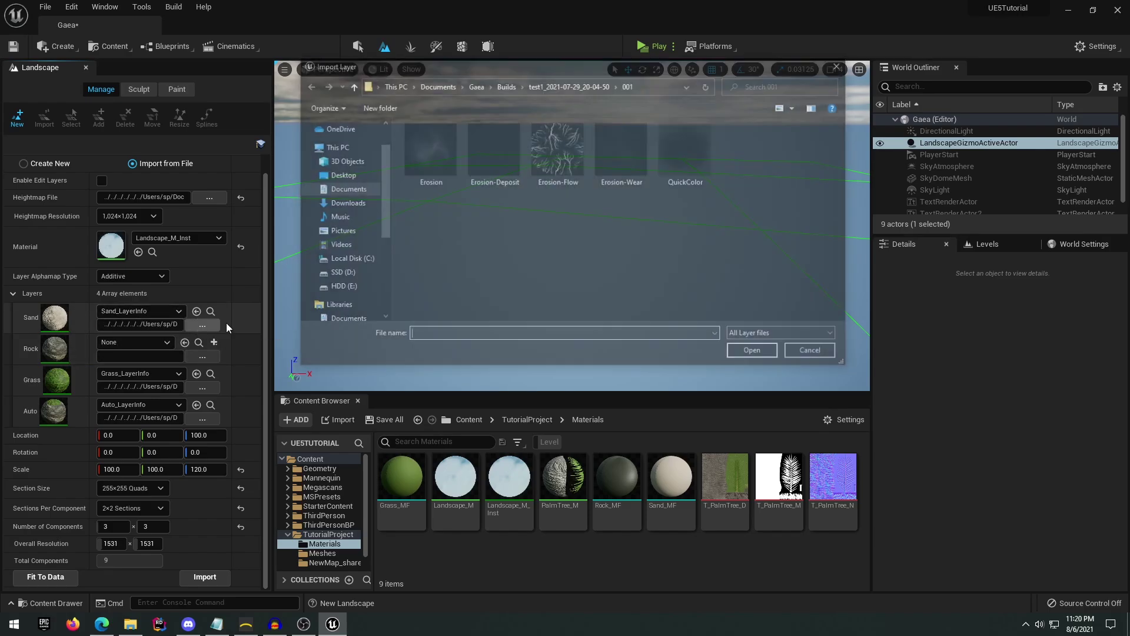
{"action": "left_click", "coordinate": [815, 354]}
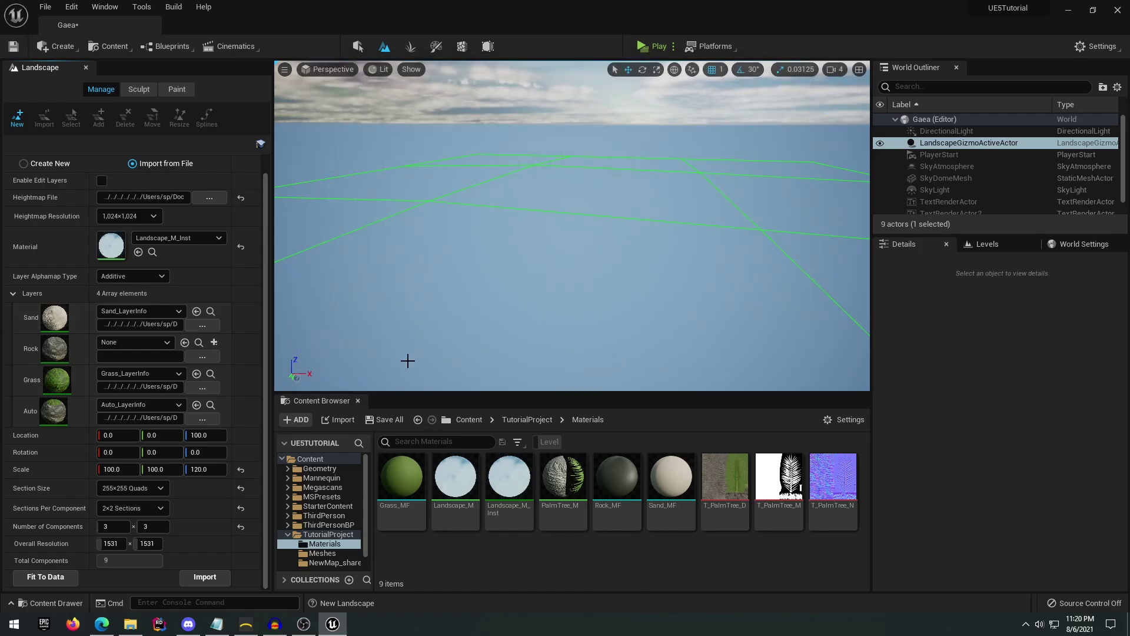
{"action": "left_click", "coordinate": [196, 387]}
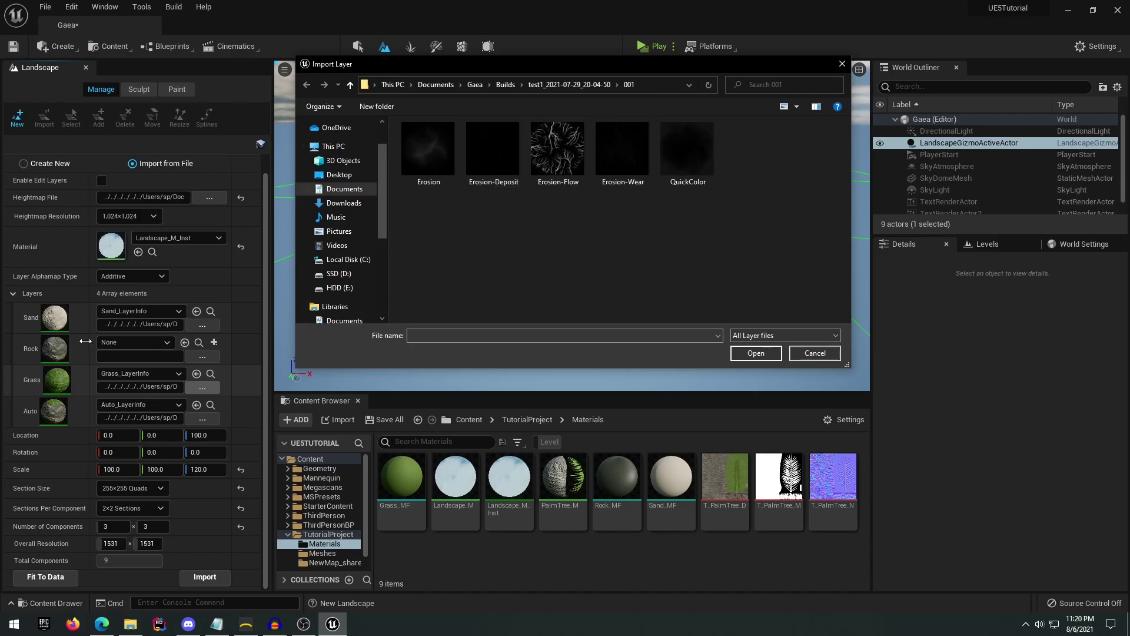
{"action": "left_click", "coordinate": [815, 353]}
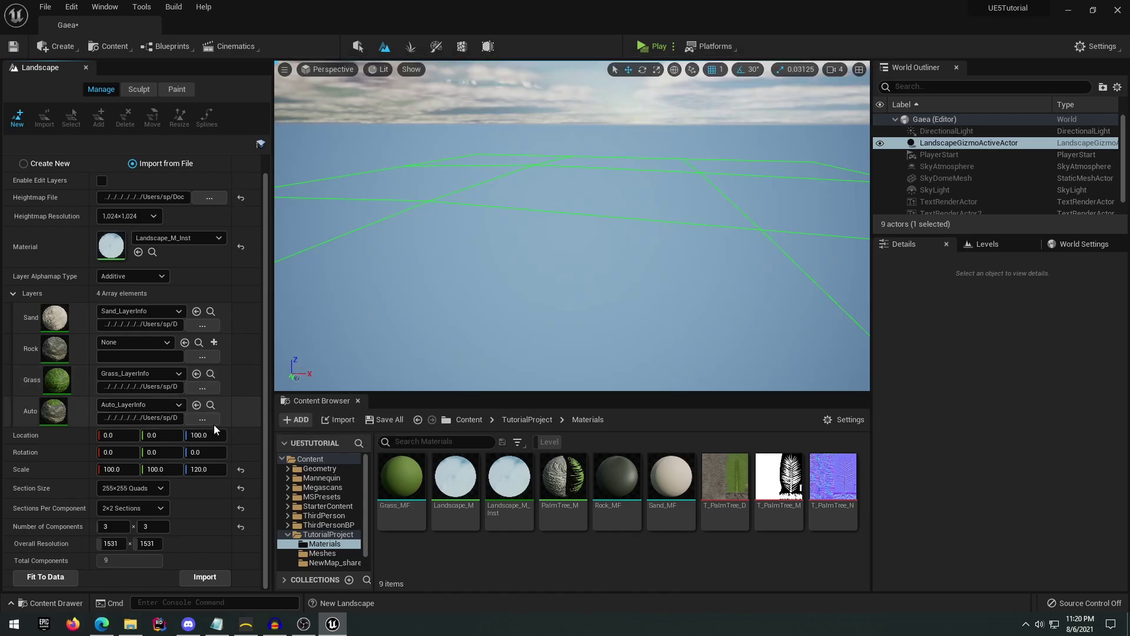
{"action": "left_click", "coordinate": [214, 421]}
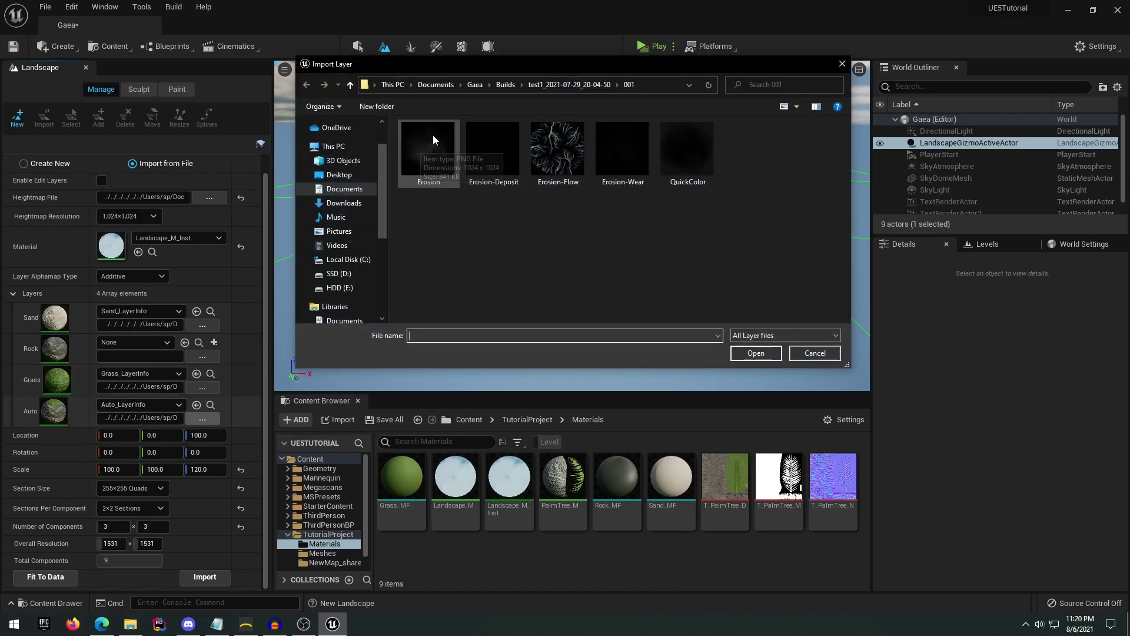
{"action": "left_click", "coordinate": [815, 353]}
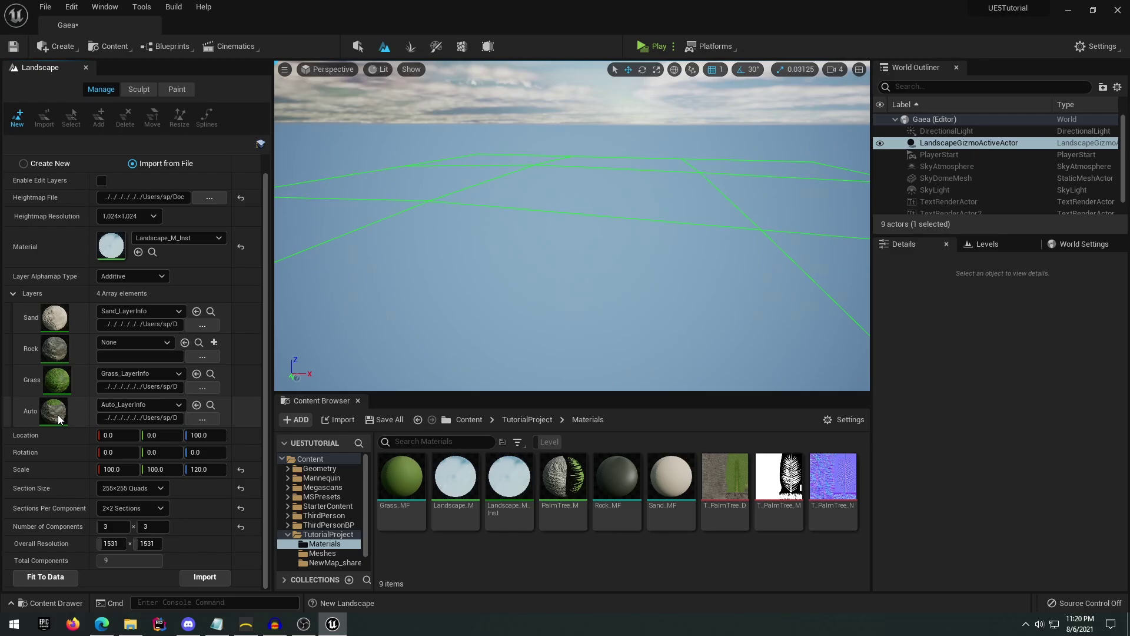
Step: Set the overall resolution to 1021 × 1024 and import the mountain landscape with its layer masks
{"action": "mouse_move", "coordinate": [589, 483]}
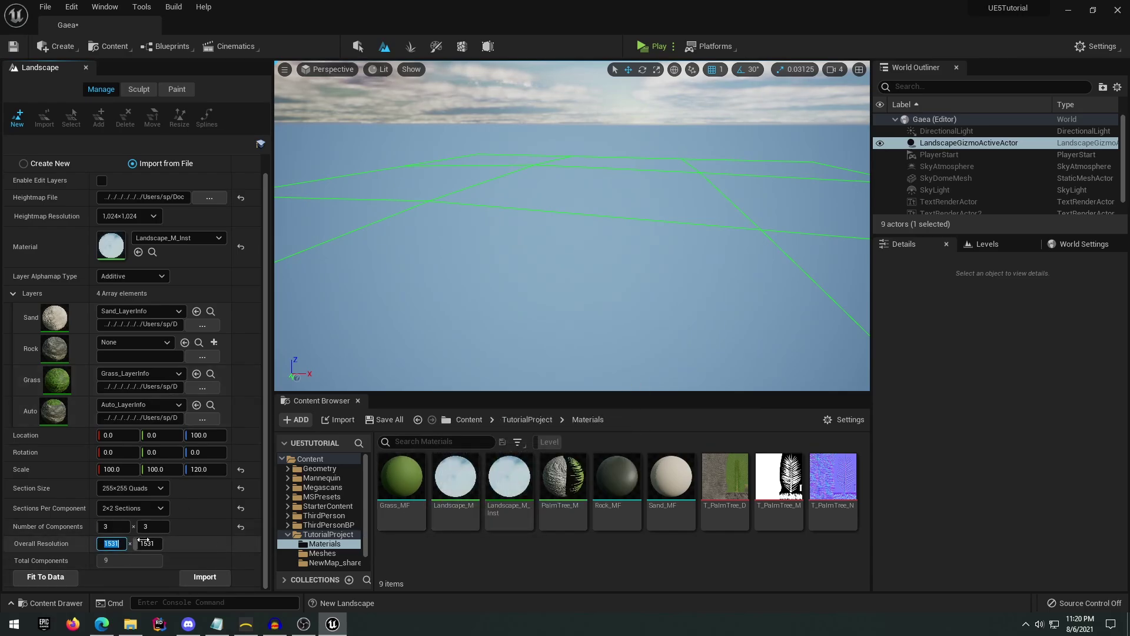
{"action": "type", "text": "12023"}
{"action": "key", "text": "Tab"}
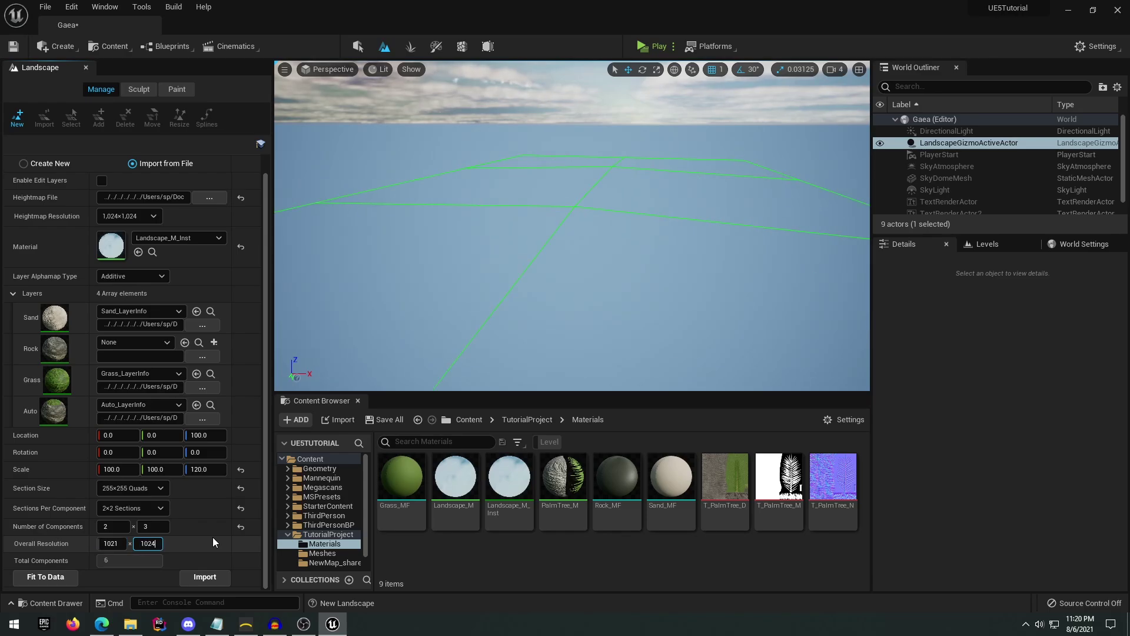
{"action": "left_click", "coordinate": [209, 579]}
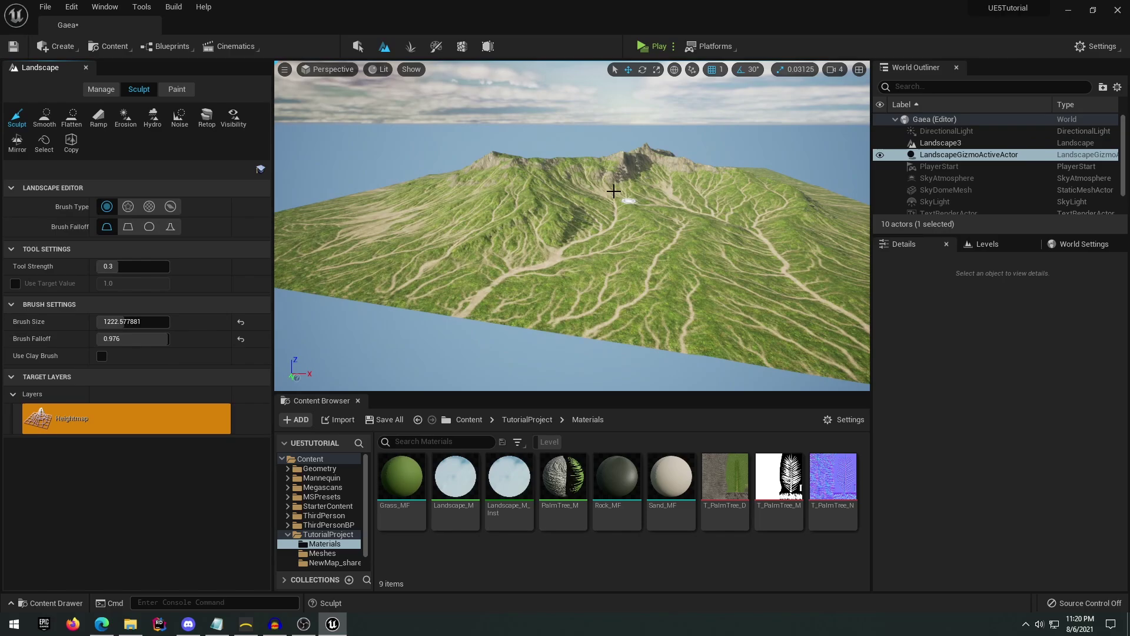
Step: Leave Landscape mode and examine the mountain's rock, grass and sand texturing from several sides in a full-screen viewport
{"action": "left_click", "coordinate": [360, 48]}
{"action": "right_click_drag", "start_coordinate": [615, 141], "coordinate": [571, 121]}
{"action": "mouse_move", "coordinate": [736, 141]}
{"action": "right_mouse_down"}
{"action": "mouse_move", "coordinate": [682, 165]}
{"action": "mouse_move", "coordinate": [677, 127]}
{"action": "mouse_move", "coordinate": [746, 146]}
{"action": "right_mouse_up"}
{"action": "key", "text": "w"}
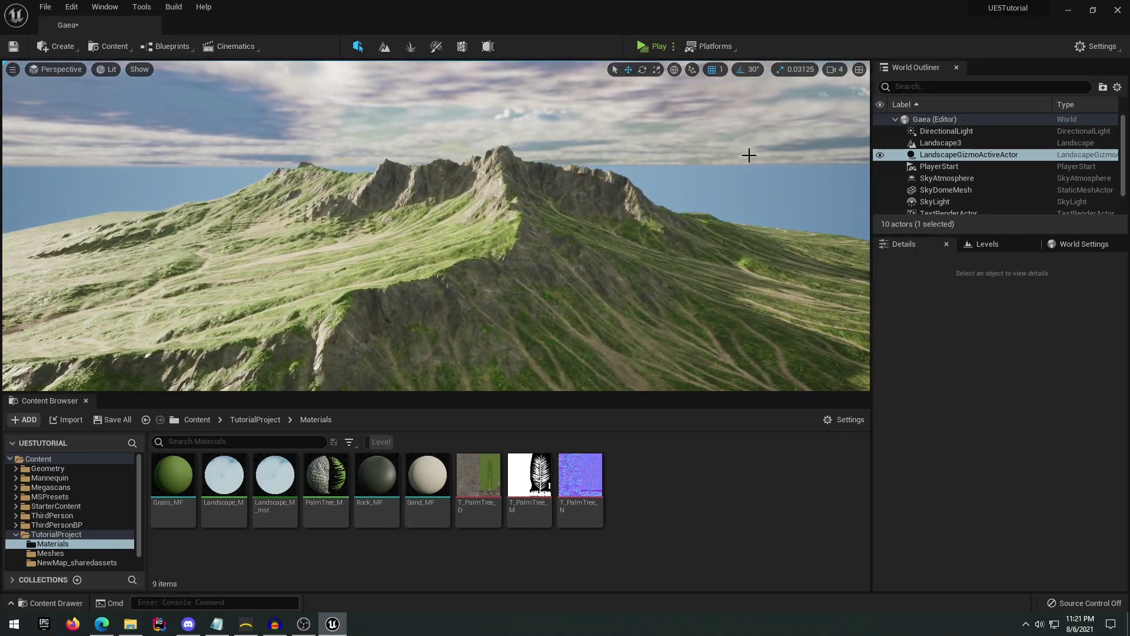
{"action": "key", "text": "F11"}
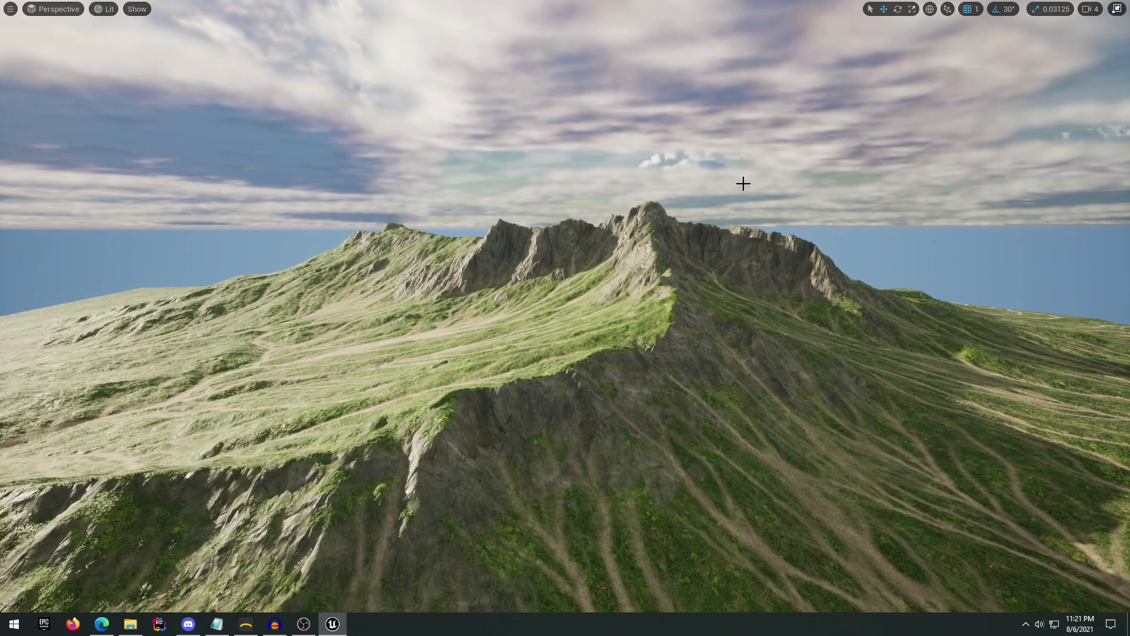
{"action": "right_click_drag", "start_coordinate": [752, 193], "coordinate": [758, 201]}
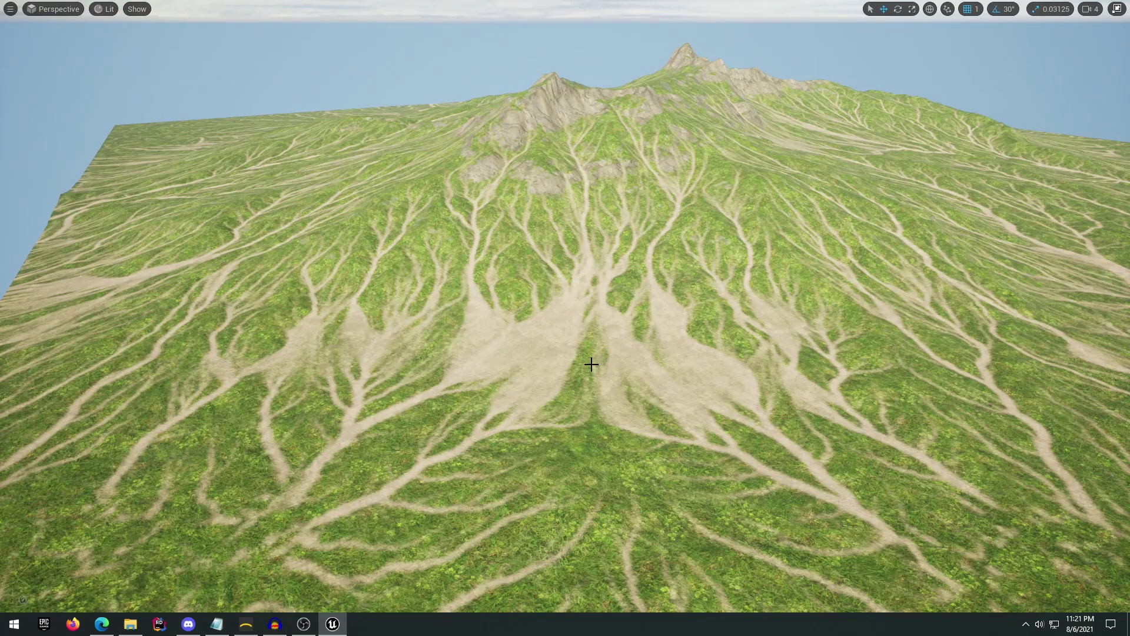
{"action": "right_click_drag", "start_coordinate": [592, 364], "coordinate": [591, 364]}
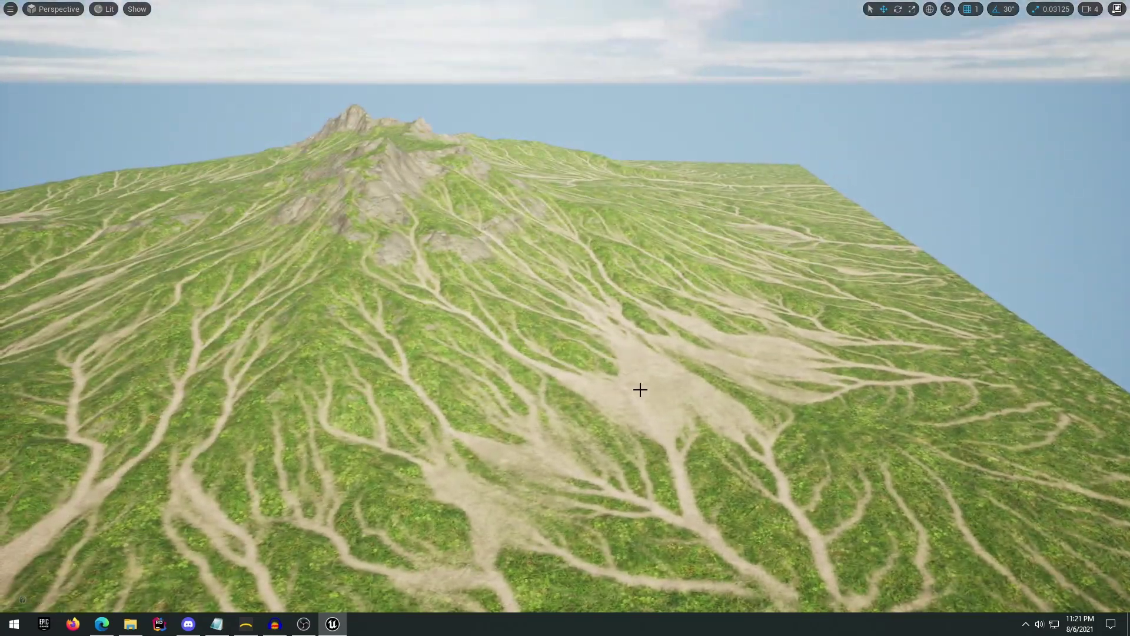
{"action": "right_click_drag", "start_coordinate": [746, 438], "coordinate": [747, 439]}
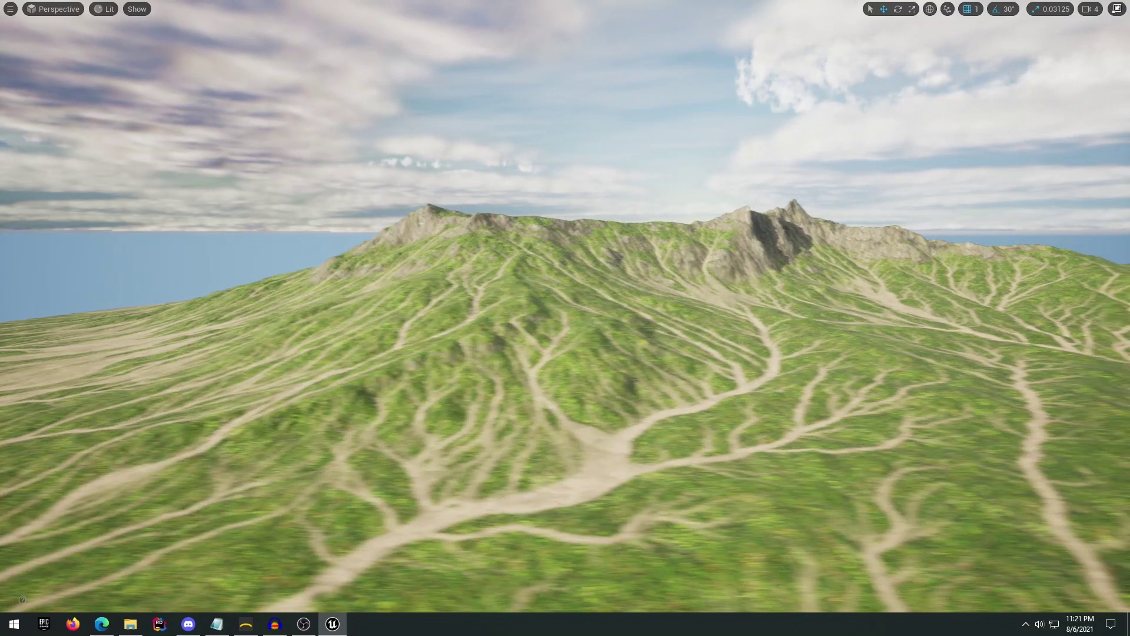
{"action": "right_click_drag", "start_coordinate": [761, 335], "coordinate": [760, 335]}
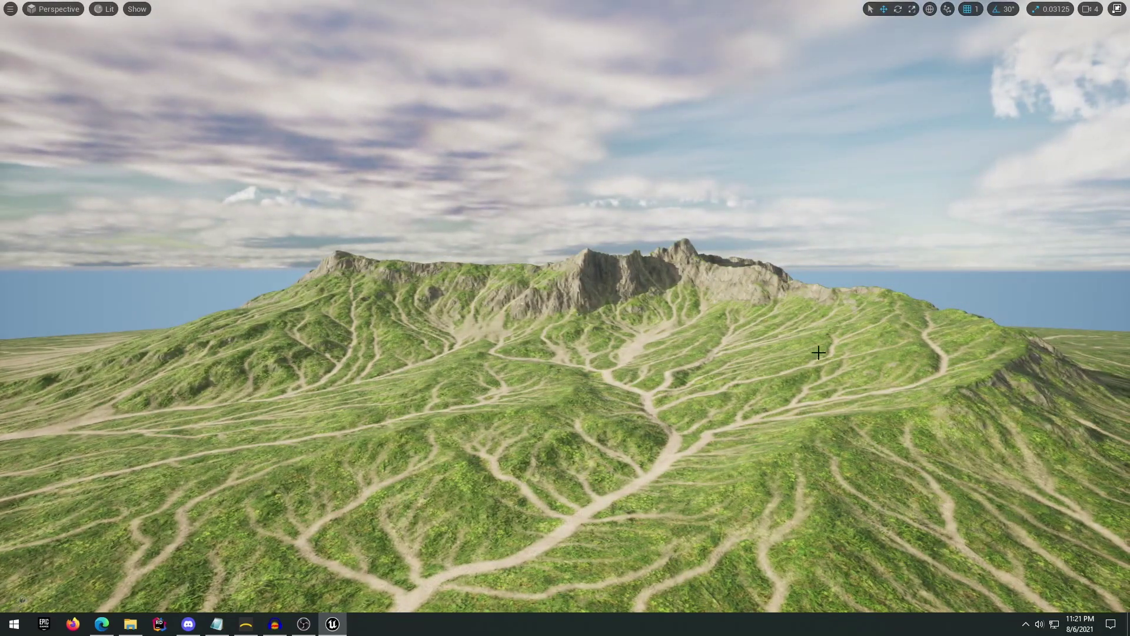
{"action": "right_click_drag", "start_coordinate": [568, 324], "coordinate": [568, 324]}
{"action": "key", "text": "F11"}
Step: Open the Landscape_M_Inst material instance beside the viewport and tune its BlendBais parameter to about -13.56 while checking the mountain
{"action": "double_click", "coordinate": [290, 491]}
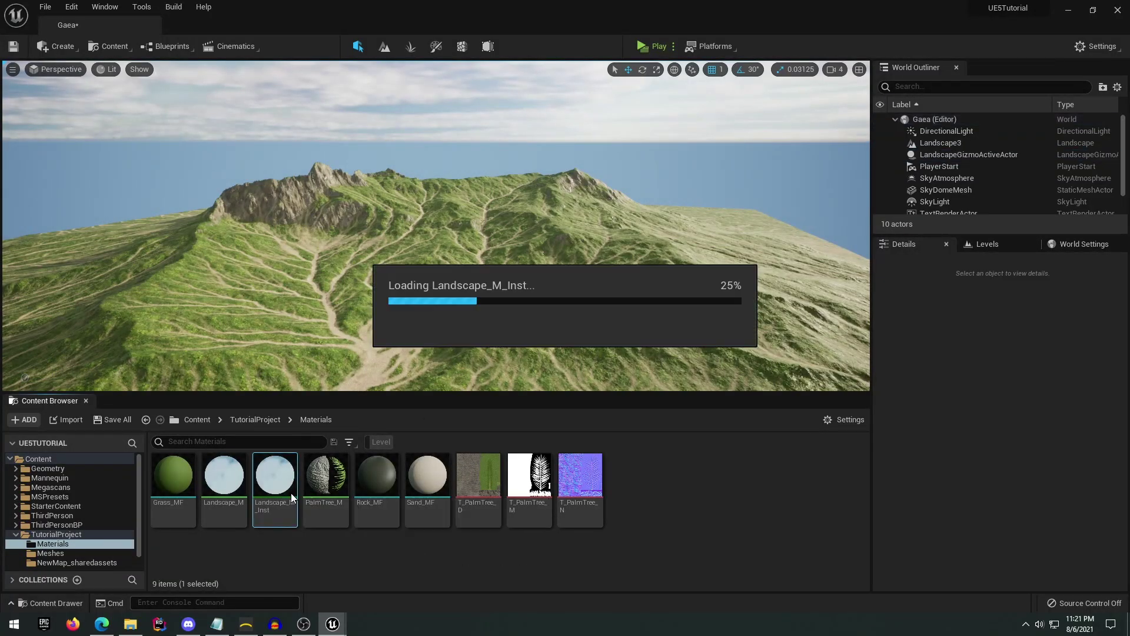
{"action": "left_click_drag", "start_coordinate": [522, 89], "coordinate": [0, 84]}
{"action": "right_click_drag", "start_coordinate": [564, 225], "coordinate": [557, 197]}
{"action": "key", "text": "w"}
{"action": "key", "text": "w"}
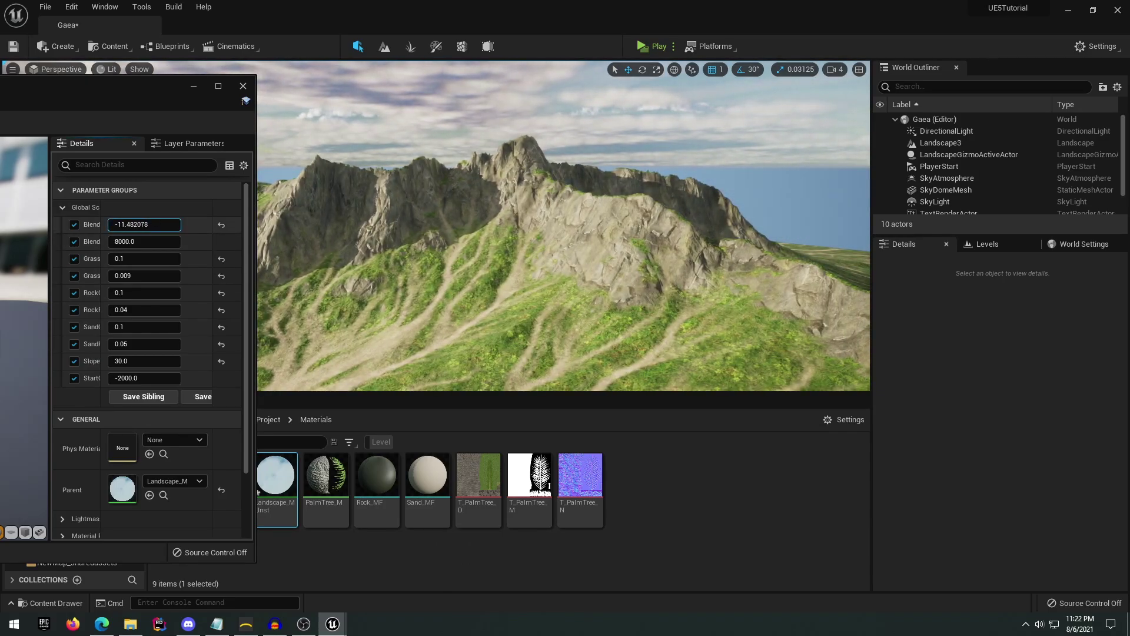
{"action": "left_click_drag", "start_coordinate": [151, 224], "coordinate": [145, 224]}
{"action": "right_click_drag", "start_coordinate": [558, 226], "coordinate": [558, 226]}
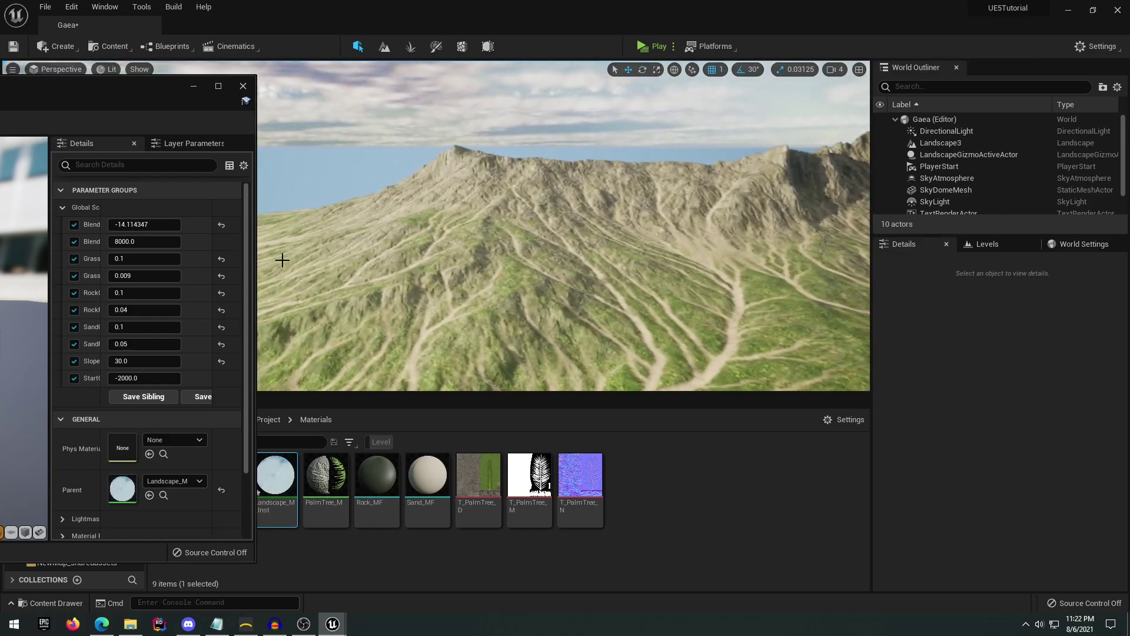
{"action": "left_click_drag", "start_coordinate": [145, 224], "coordinate": [147, 225]}
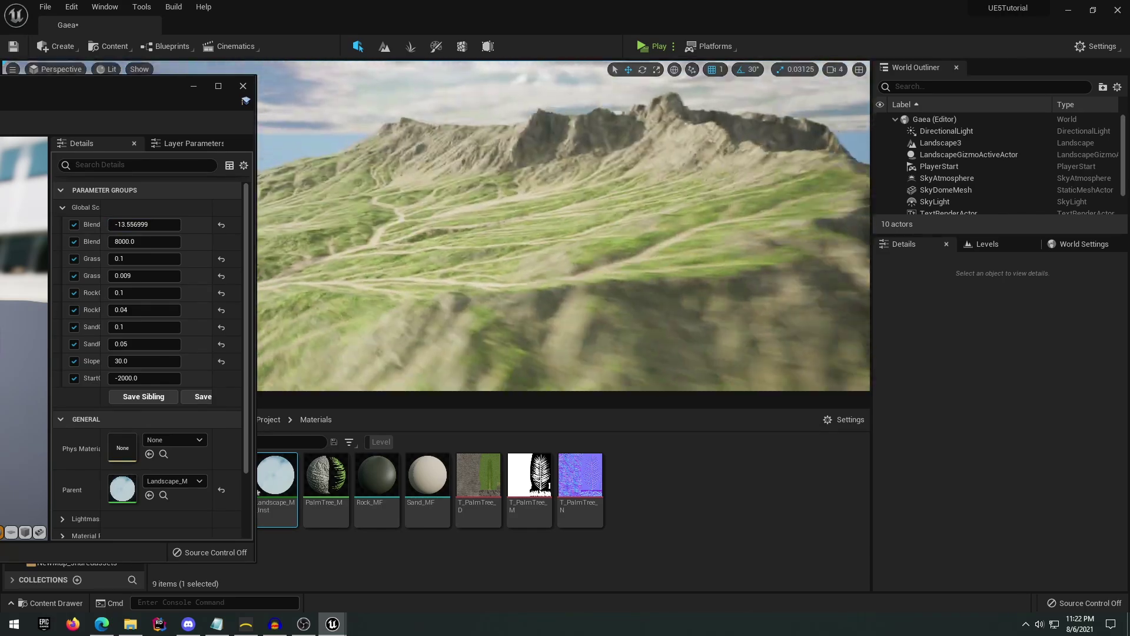
Step: Set the BlendBais parameter to -13.5, close the material instance editor and check the mountain's grass, sand and rock blending
{"action": "left_click", "coordinate": [144, 224]}
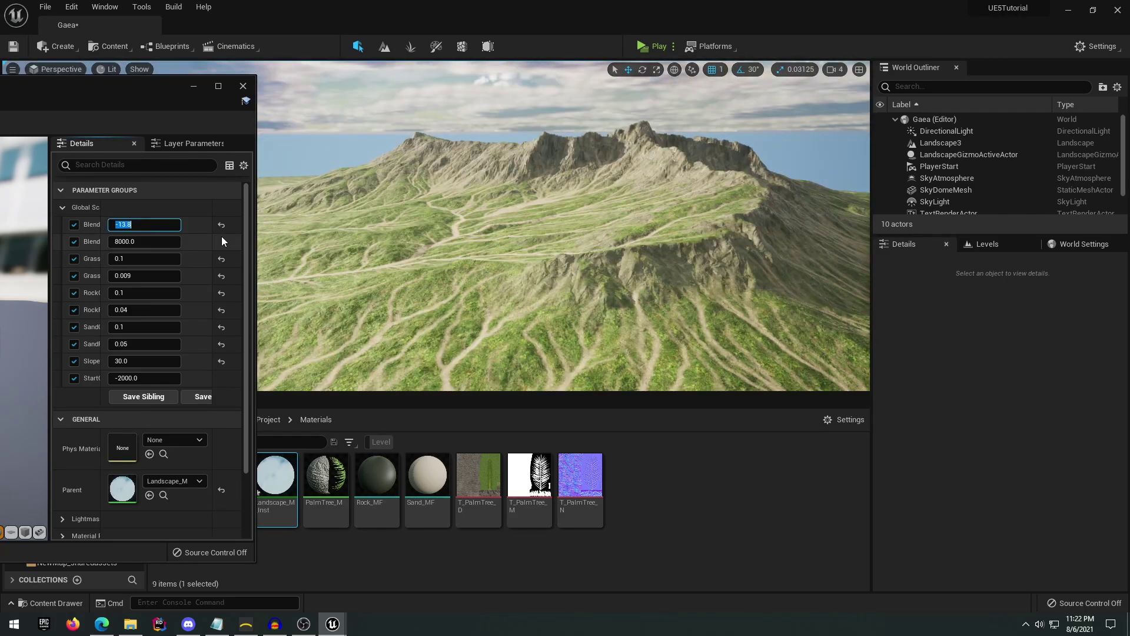
{"action": "type", "text": "-"}
{"action": "type", "text": ".4"}
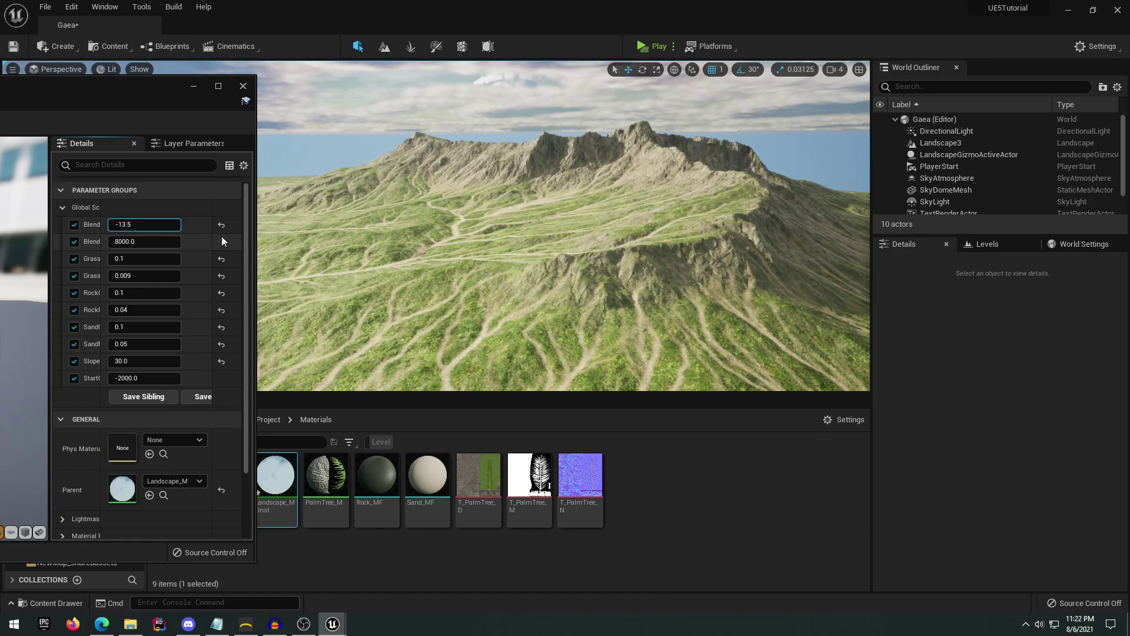
{"action": "key", "text": "Return"}
{"action": "left_click", "coordinate": [242, 86]}
{"action": "right_click_drag", "start_coordinate": [283, 177], "coordinate": [259, 176]}
{"action": "mouse_move", "coordinate": [446, 112]}
{"action": "right_mouse_down"}
{"action": "mouse_move", "coordinate": [421, 112]}
{"action": "mouse_move", "coordinate": [445, 112]}
{"action": "right_mouse_up"}
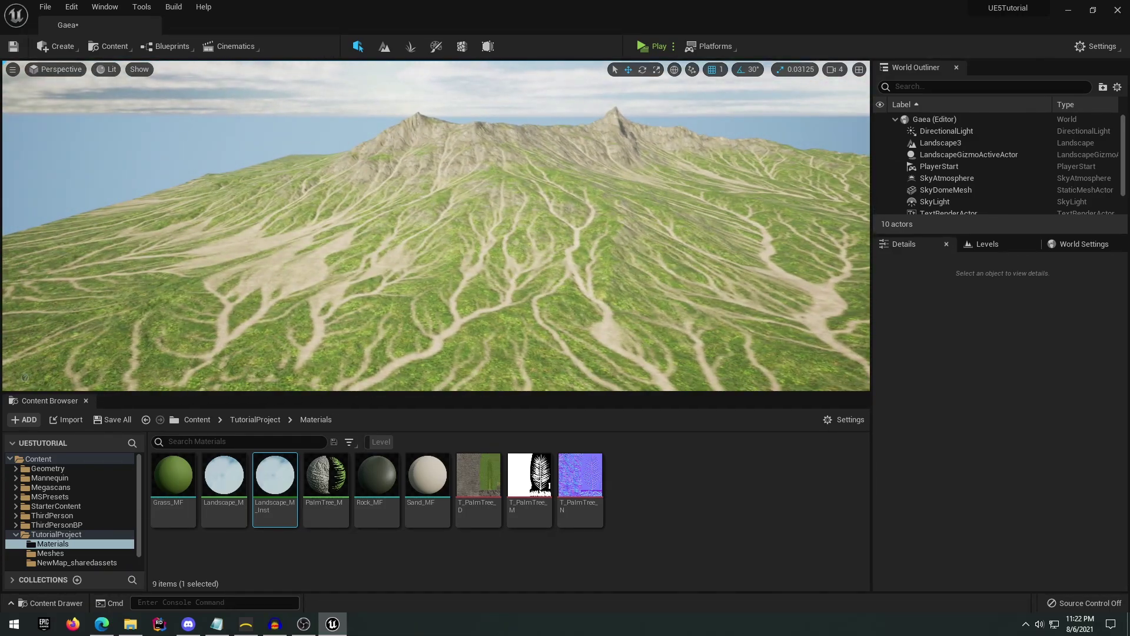
{"action": "mouse_move", "coordinate": [535, 212]}
{"action": "right_mouse_down"}
{"action": "mouse_move", "coordinate": [577, 170]}
{"action": "mouse_move", "coordinate": [535, 212]}
{"action": "right_mouse_up"}
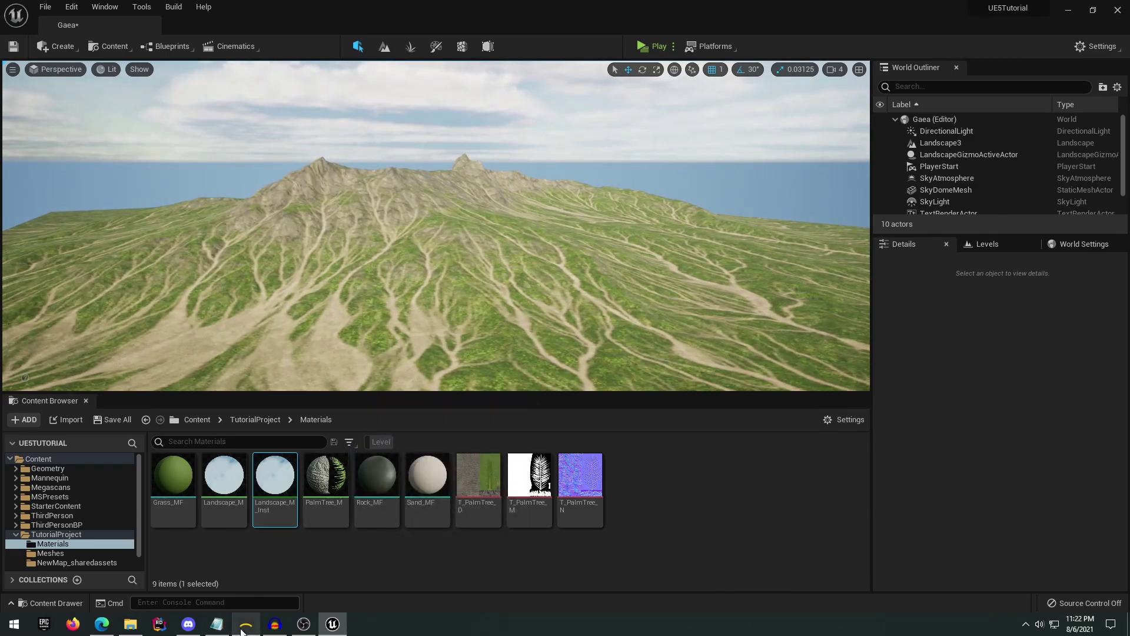
Step: Switch to Gaea, preview the mountain's Erosion node and review the available output formats for Coast without changing the format
{"action": "left_click", "coordinate": [242, 628]}
{"action": "left_click", "coordinate": [652, 412]}
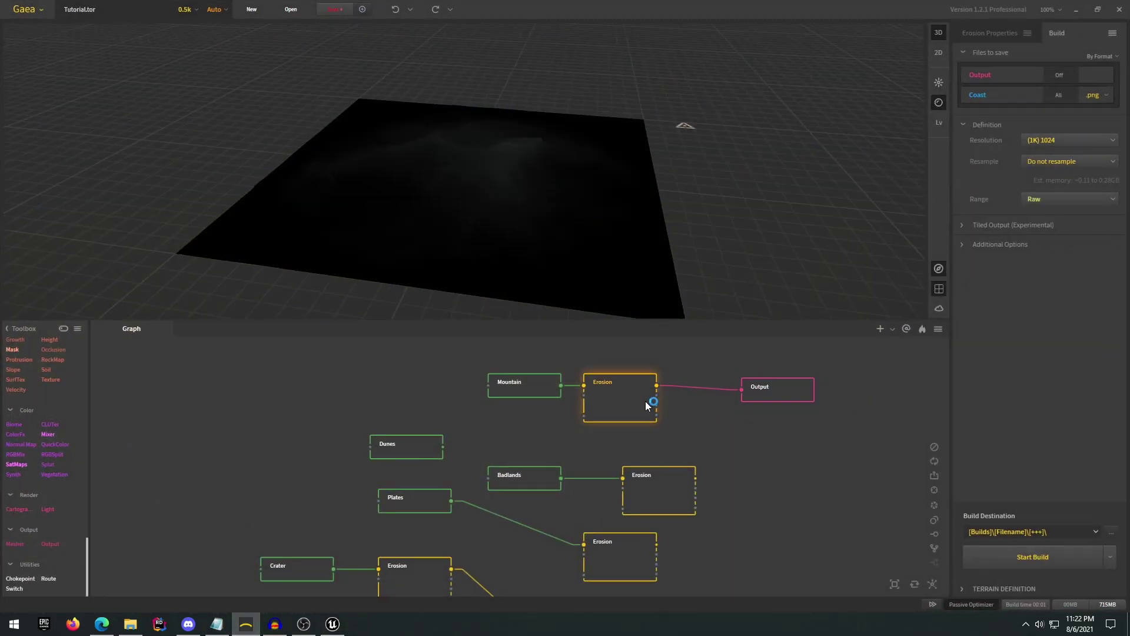
{"action": "scroll", "coordinate": [686, 401], "scroll_direction": "up", "scroll_amount": 1}
{"action": "scroll", "coordinate": [697, 291], "scroll_direction": "up", "scroll_amount": 3}
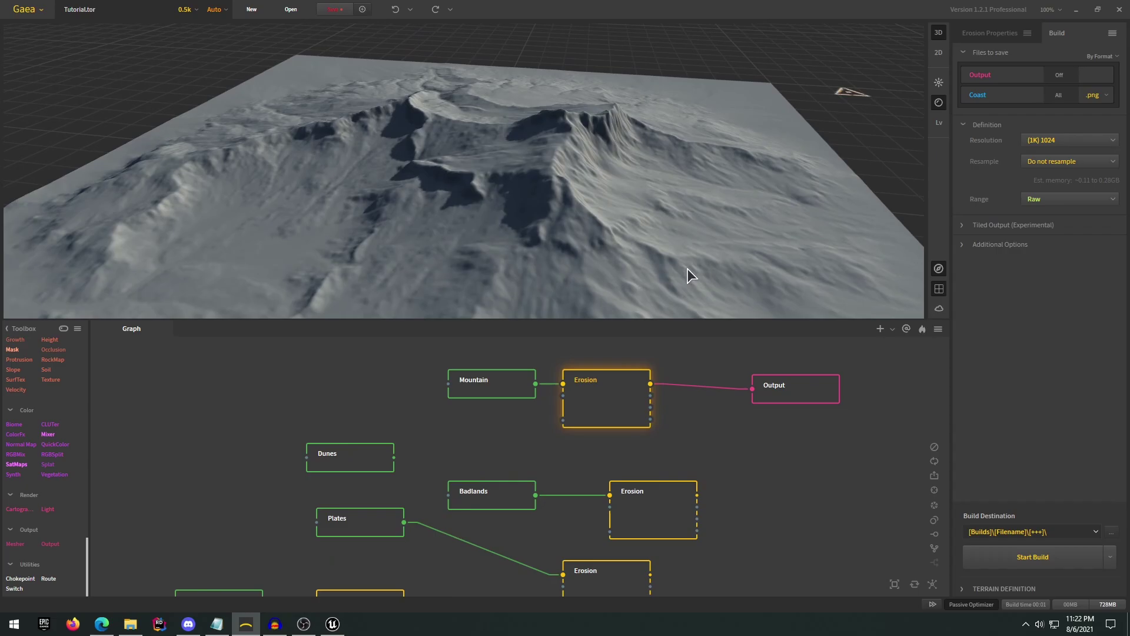
{"action": "scroll", "coordinate": [665, 256], "scroll_direction": "down", "scroll_amount": 3}
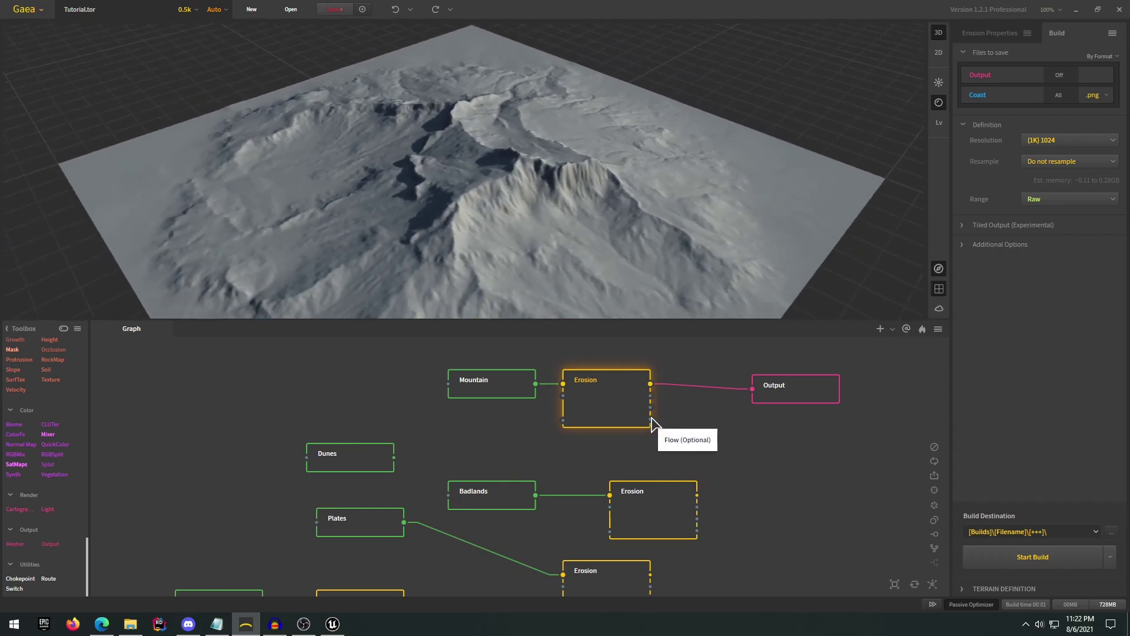
{"action": "left_click_drag", "start_coordinate": [658, 280], "coordinate": [708, 225]}
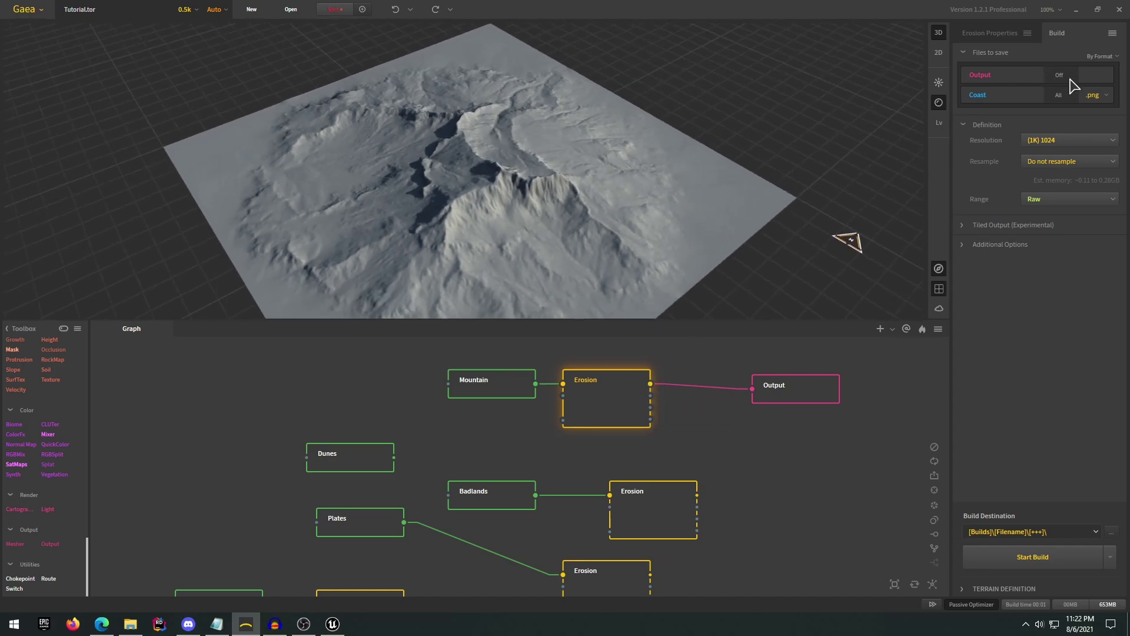
{"action": "left_click", "coordinate": [1096, 95]}
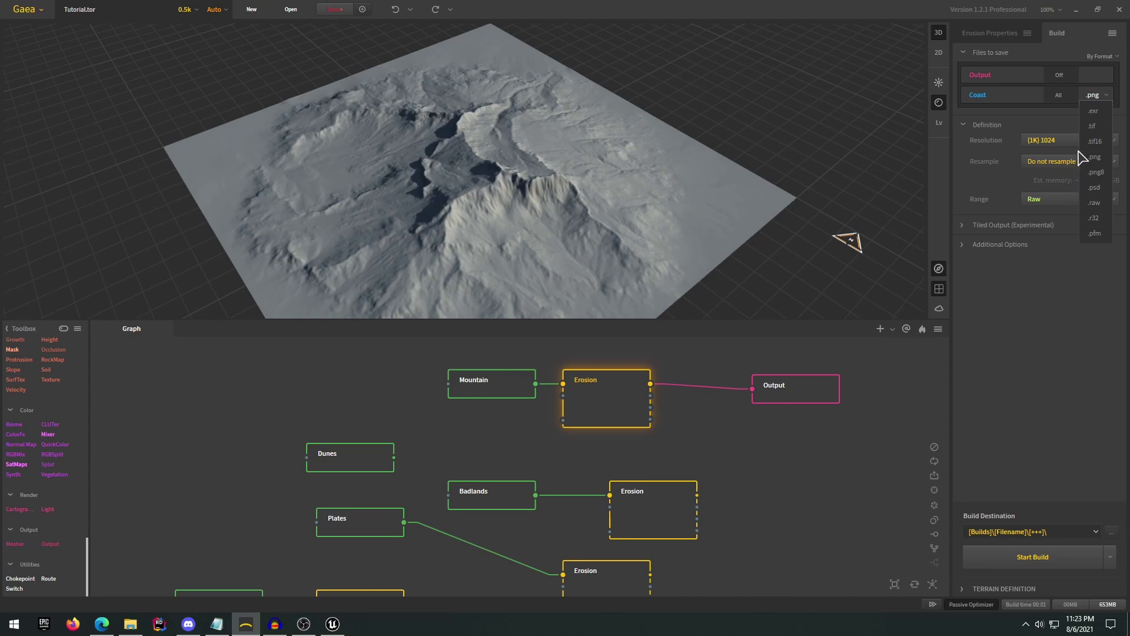
{"action": "left_click", "coordinate": [1049, 343]}
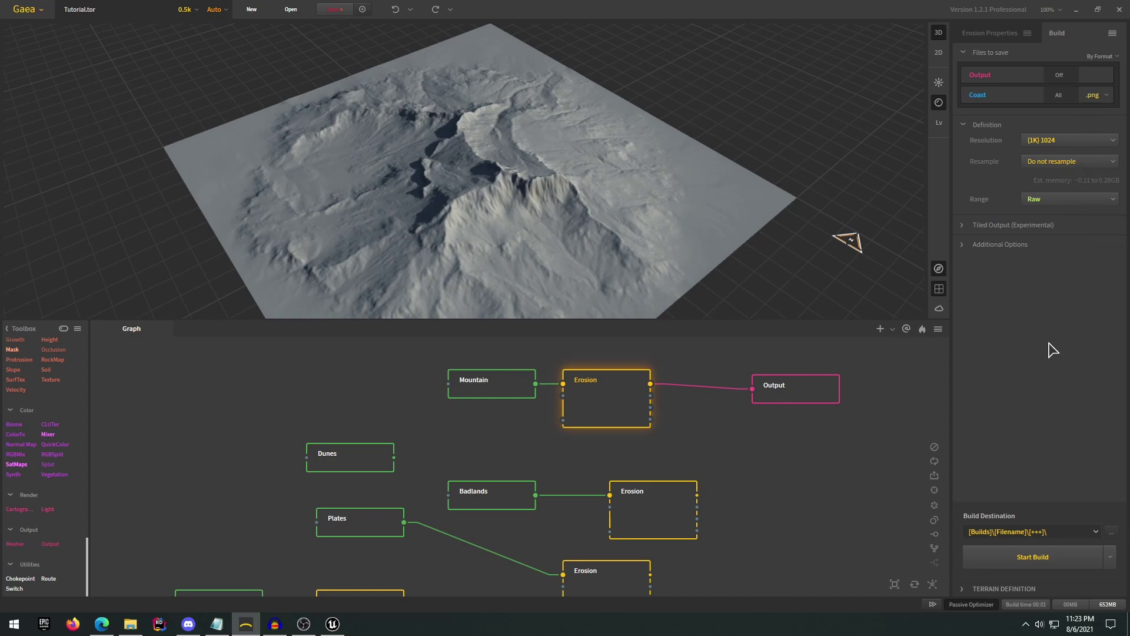
Step: Switch to Unreal Engine and examine the mountain's rocky peaks up close in the full-screen viewport
{"action": "left_click", "coordinate": [332, 624]}
{"action": "left_click_drag", "start_coordinate": [538, 177], "coordinate": [537, 153]}
{"action": "right_click_drag", "start_coordinate": [577, 151], "coordinate": [576, 186]}
{"action": "left_click", "coordinate": [543, 102]}
{"action": "right_click_drag", "start_coordinate": [641, 145], "coordinate": [641, 136]}
{"action": "left_click_drag", "start_coordinate": [542, 118], "coordinate": [638, 144]}
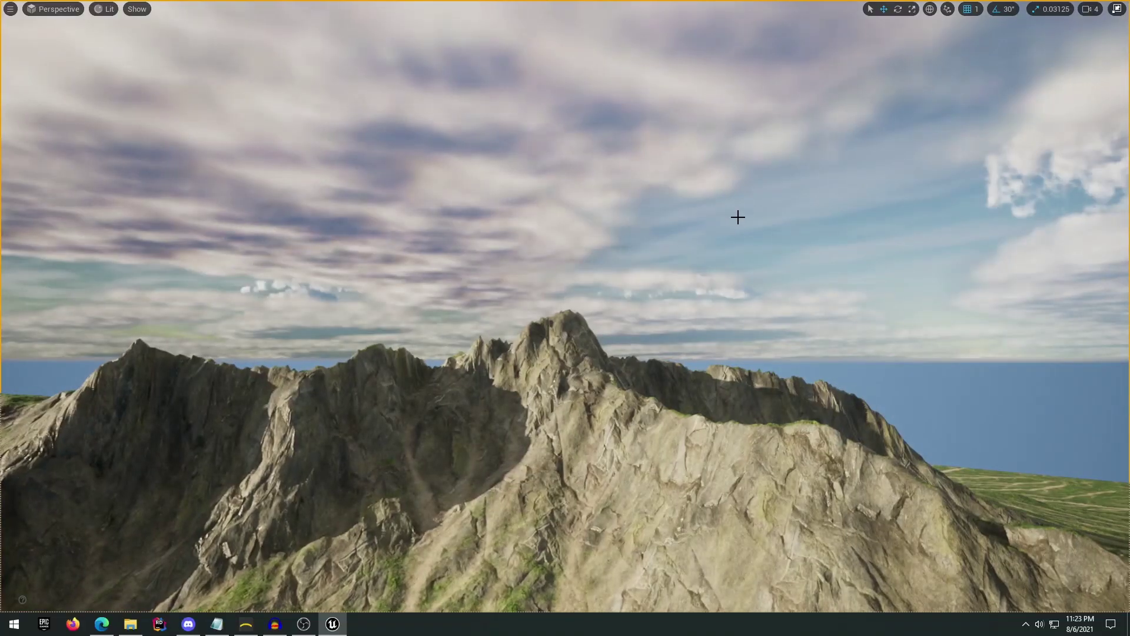
Step: Exit the full-screen viewport, show the World Settings and play the level from a spot on the landscape
{"action": "key", "text": "F11"}
{"action": "right_click_drag", "start_coordinate": [745, 226], "coordinate": [689, 221]}
{"action": "left_click", "coordinate": [1075, 244]}
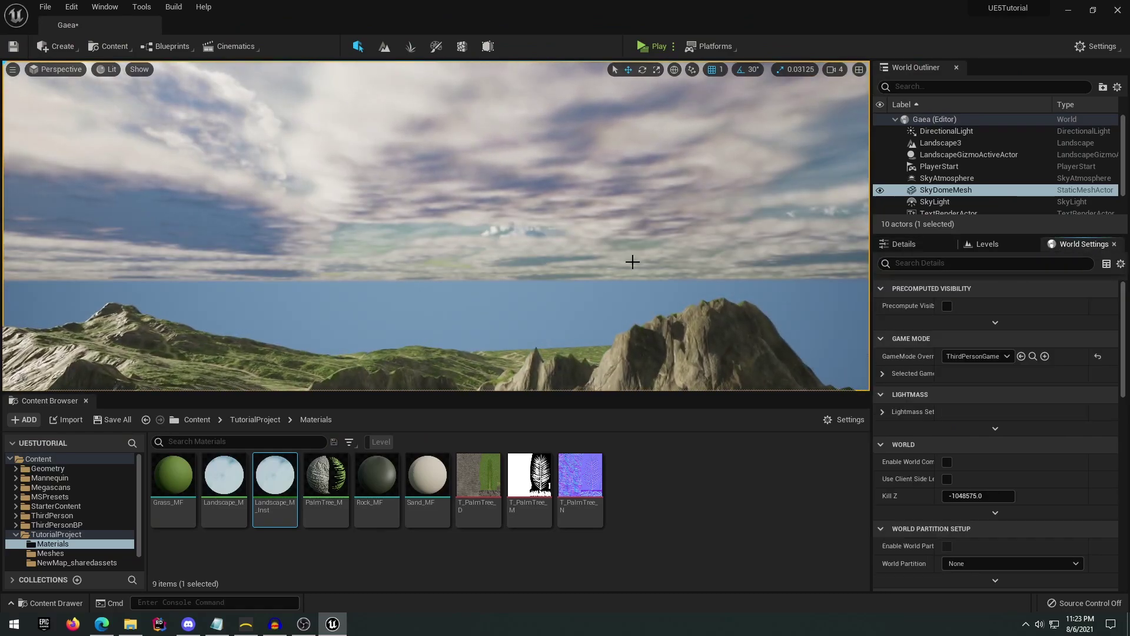
{"action": "right_click_drag", "start_coordinate": [630, 260], "coordinate": [589, 335]}
{"action": "right_click", "coordinate": [529, 355]}
{"action": "left_click", "coordinate": [611, 321]}
{"action": "key", "text": "alt+p"}
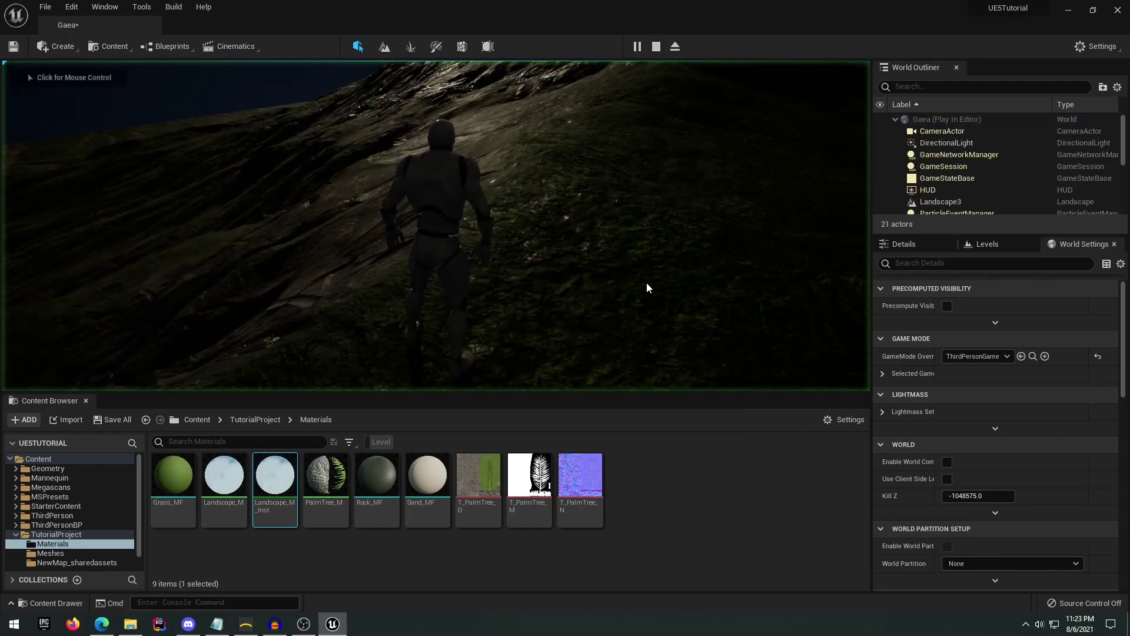
Step: Eject from the player character and compare the mannequin's scale with the mountain landscape in a full-screen viewport
{"action": "key", "text": "super"}
{"action": "left_click", "coordinate": [674, 50]}
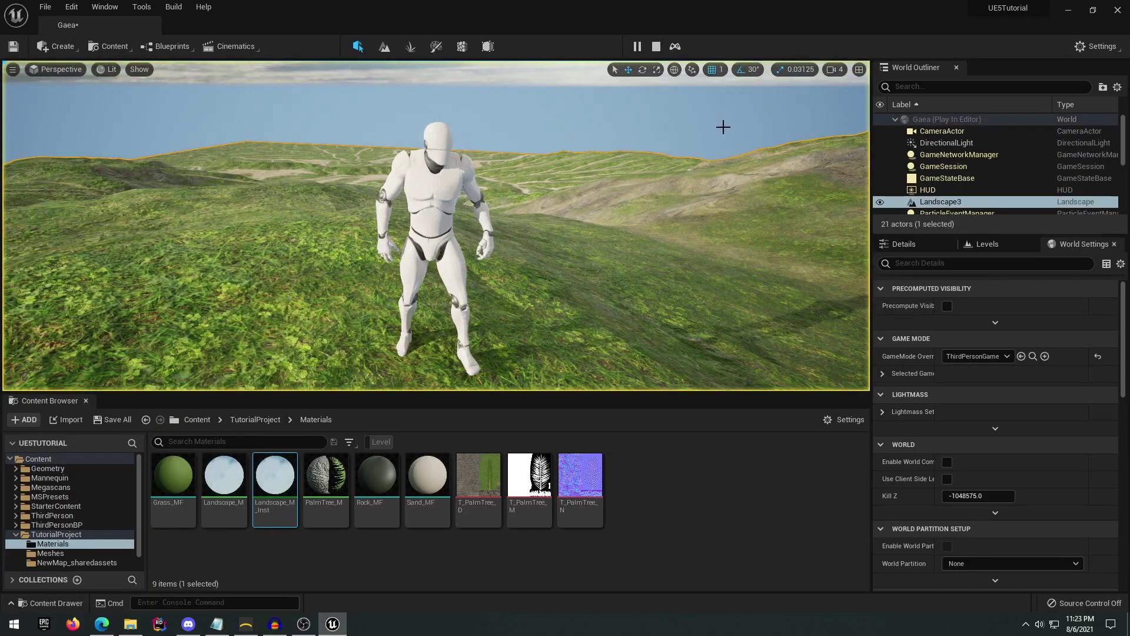
{"action": "right_click", "coordinate": [732, 153]}
{"action": "right_click_drag", "start_coordinate": [732, 154], "coordinate": [680, 177]}
{"action": "key", "text": "F11"}
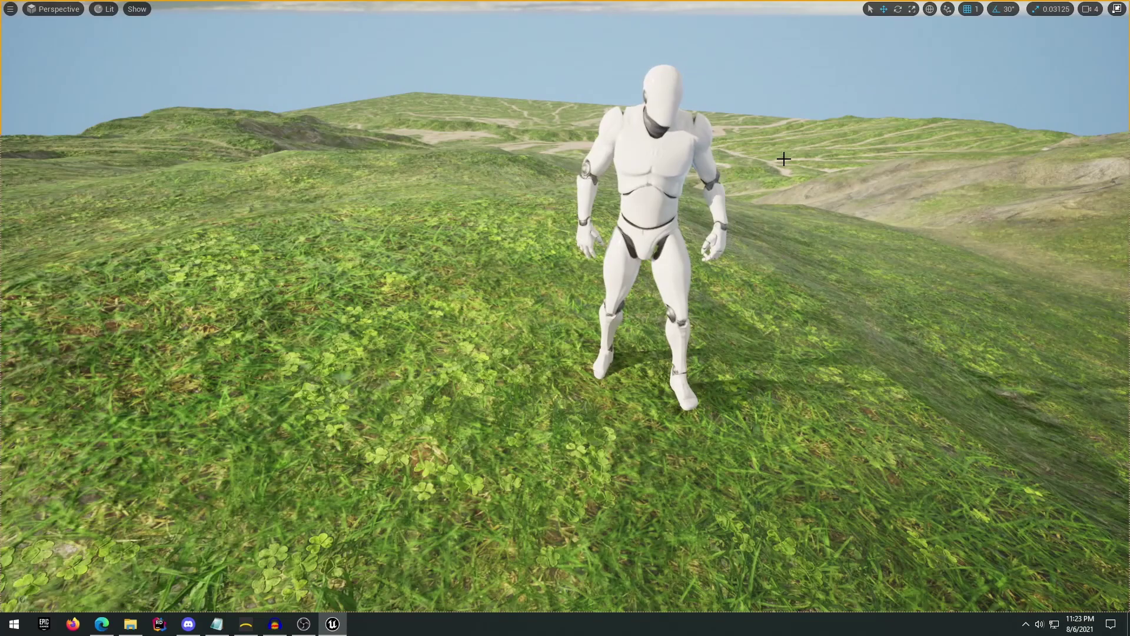
{"action": "key", "text": "s"}
{"action": "right_click_drag", "start_coordinate": [782, 165], "coordinate": [613, 157]}
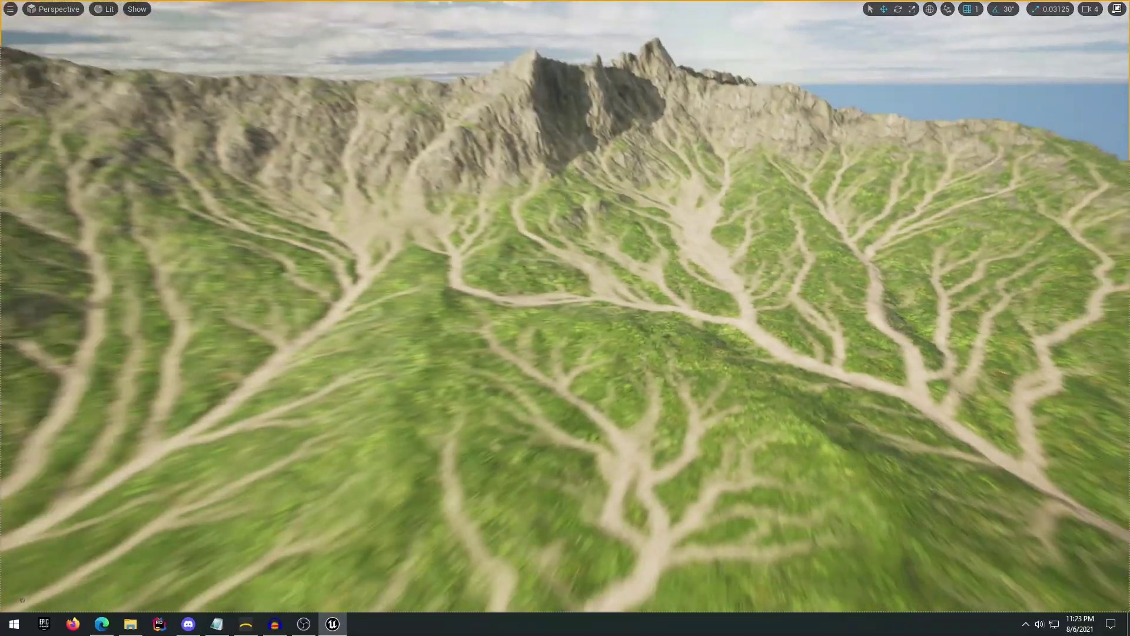
{"action": "right_click_drag", "start_coordinate": [647, 276], "coordinate": [657, 273]}
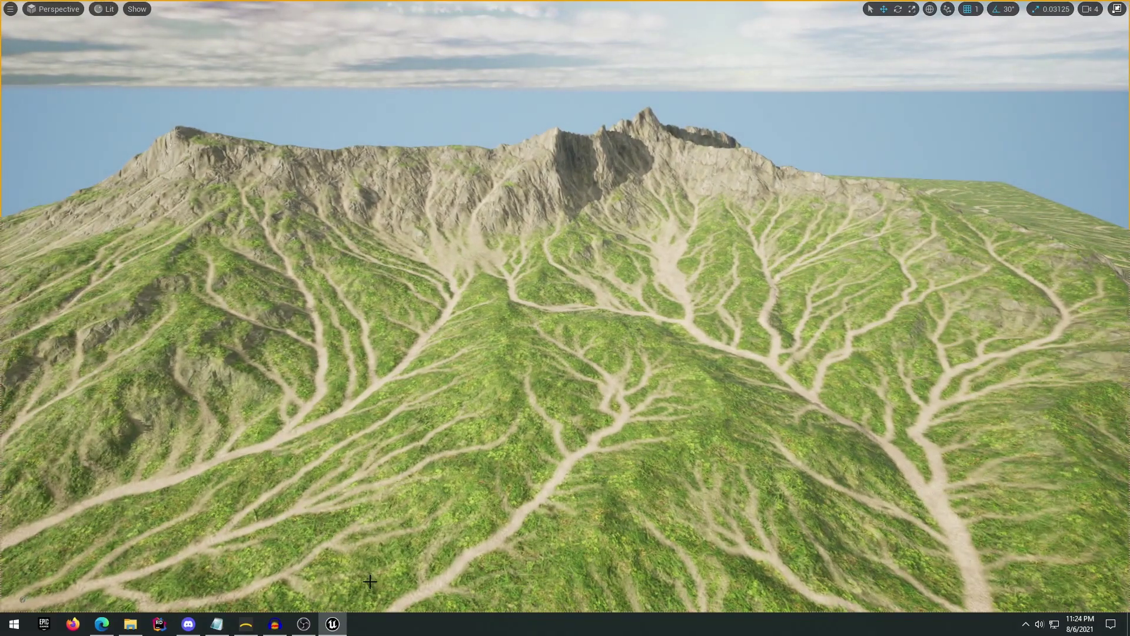
Step: Switch to Gaea and inspect the eroded mountain preview and its node chain to the Output
{"action": "left_click", "coordinate": [243, 627]}
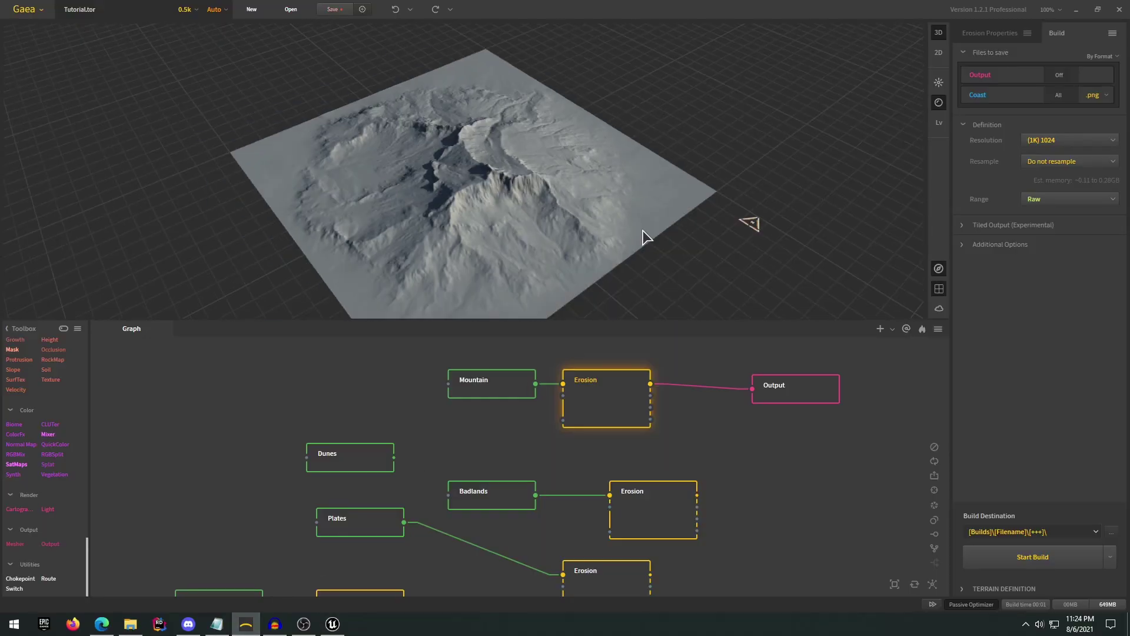
{"action": "scroll", "coordinate": [646, 234], "scroll_direction": "up", "scroll_amount": 3}
{"action": "left_click_drag", "start_coordinate": [643, 232], "coordinate": [723, 255]}
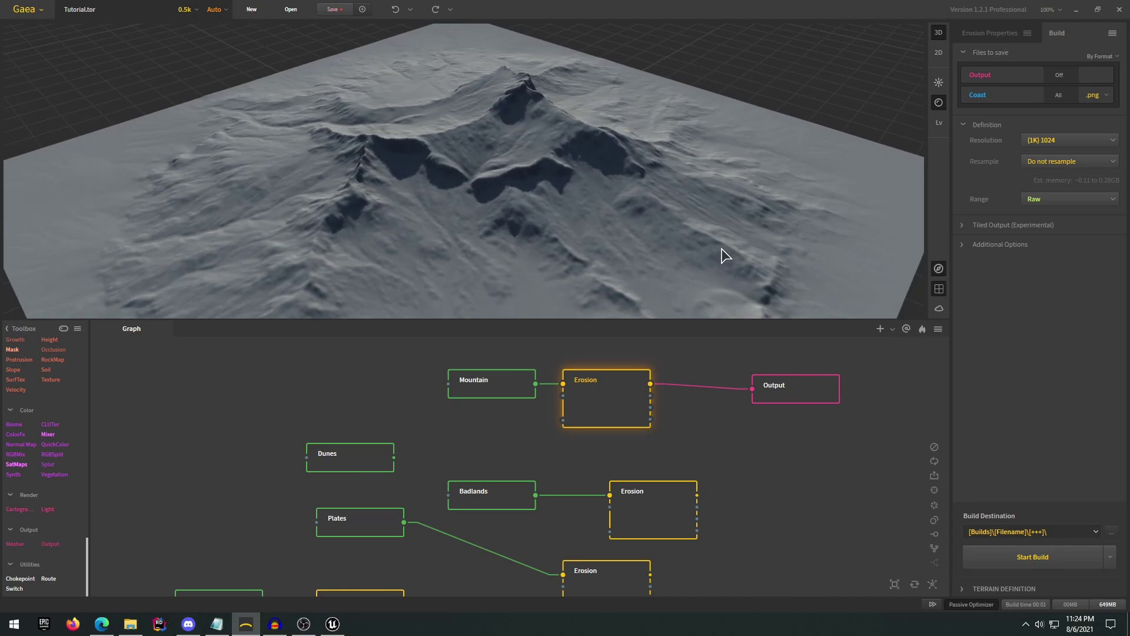
{"action": "middle_click_drag", "start_coordinate": [300, 396], "coordinate": [396, 408]}
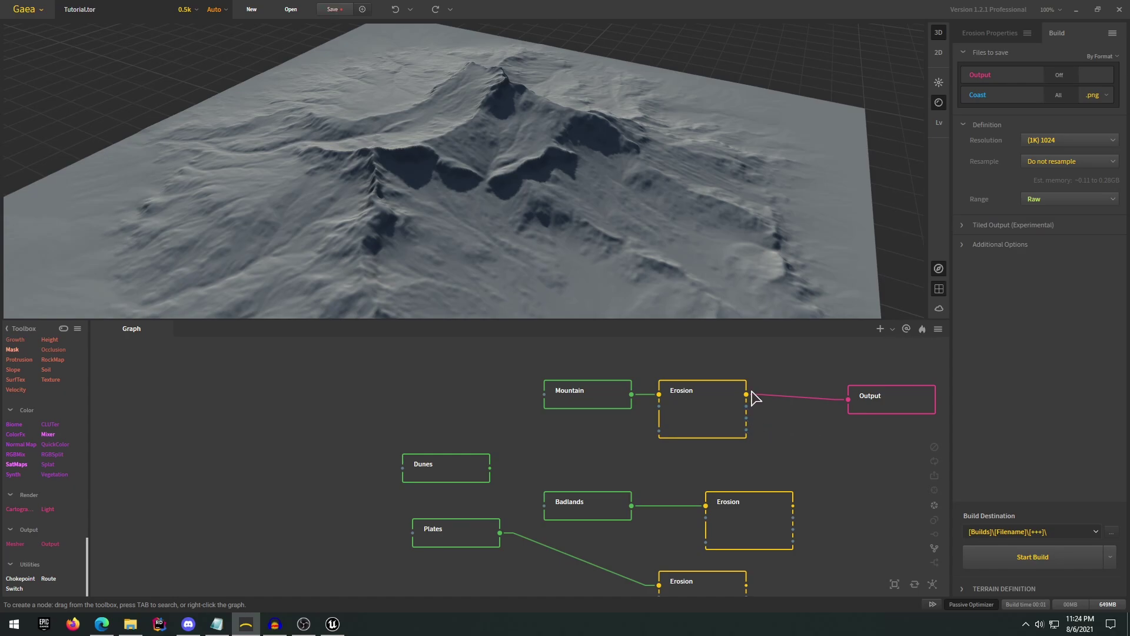
Step: Return to Unreal Engine and fly around the mountain to examine its sand flow channels from several sides
{"action": "left_click", "coordinate": [333, 624]}
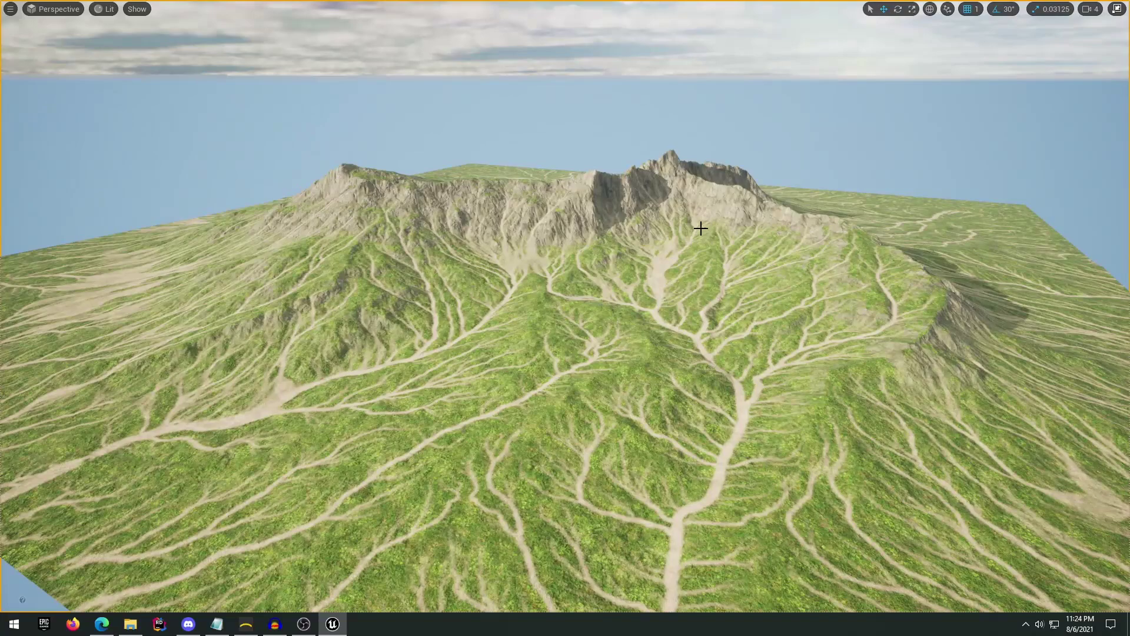
{"action": "mouse_move", "coordinate": [829, 362]}
{"action": "right_mouse_down"}
{"action": "mouse_move", "coordinate": [786, 395]}
{"action": "mouse_move", "coordinate": [840, 360]}
{"action": "right_mouse_up"}
{"action": "key", "text": "a"}
{"action": "key", "text": "w"}
{"action": "key", "text": "a"}
{"action": "right_click_drag", "start_coordinate": [775, 197], "coordinate": [775, 196]}
{"action": "key", "text": "a"}
{"action": "mouse_move", "coordinate": [629, 341]}
{"action": "right_mouse_down"}
{"action": "mouse_move", "coordinate": [666, 288]}
{"action": "mouse_move", "coordinate": [630, 342]}
{"action": "right_mouse_up"}
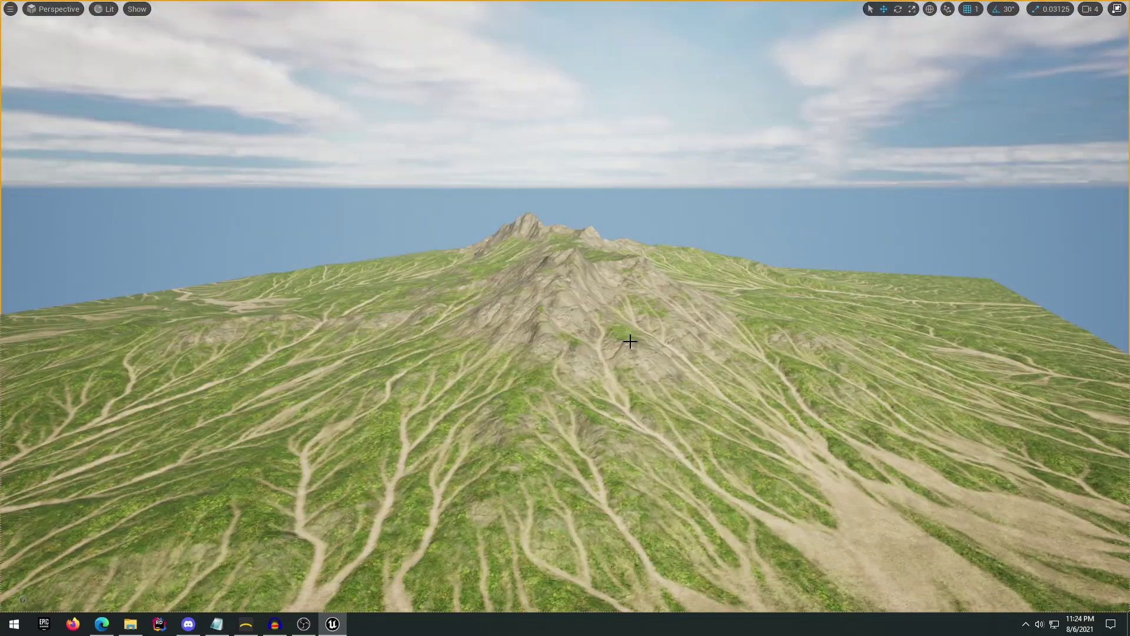
Step: Rotate the sun direction to vary the mountain's shading and check the relief from several viewpoints
{"action": "key", "text": "ctrl+l"}
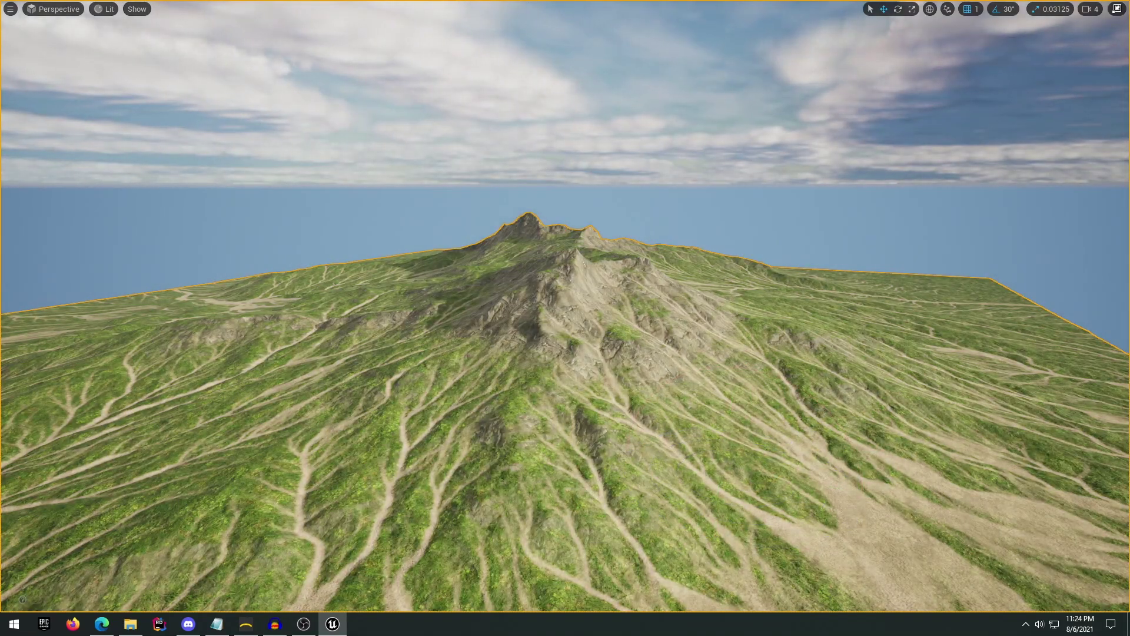
{"action": "key", "text": "a"}
{"action": "right_click_drag", "start_coordinate": [643, 318], "coordinate": [692, 320]}
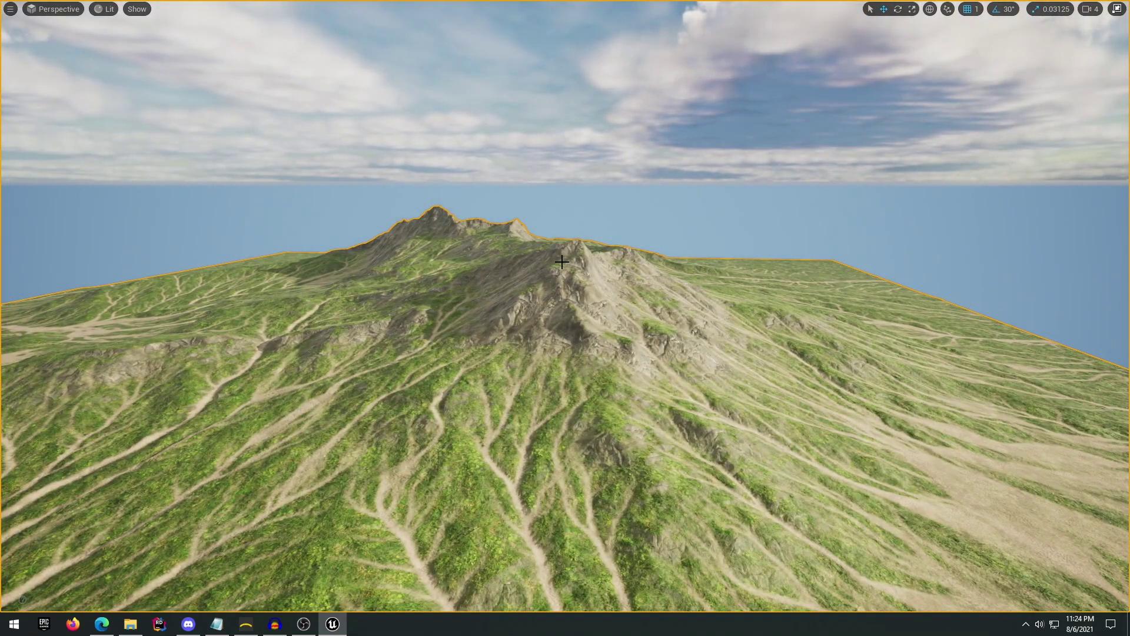
{"action": "right_click_drag", "start_coordinate": [743, 407], "coordinate": [701, 448]}
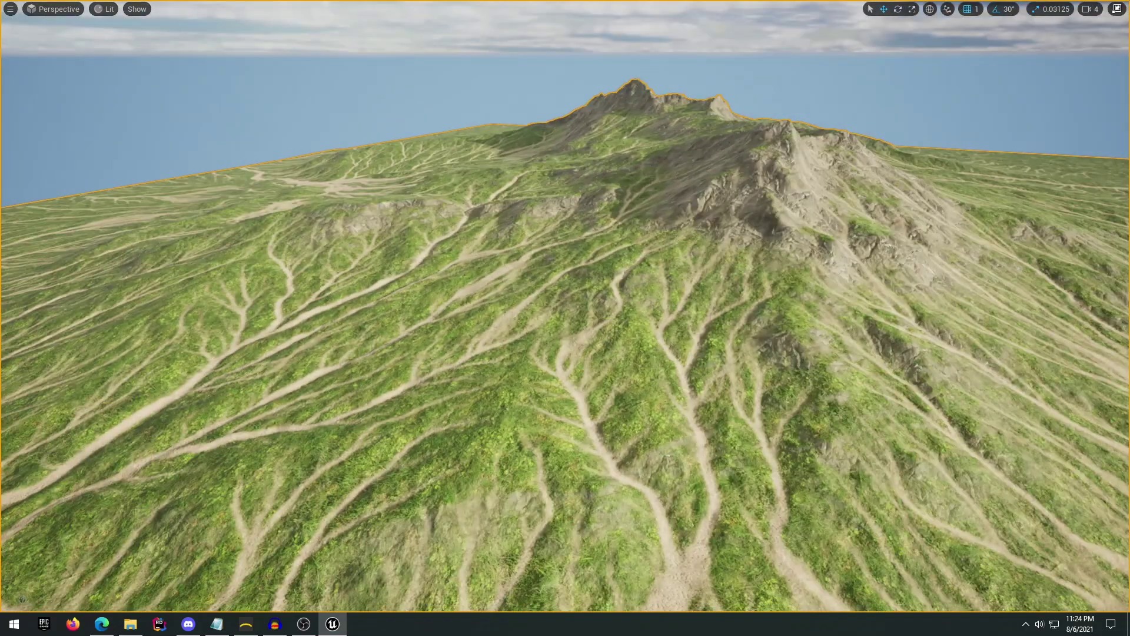
{"action": "right_click_drag", "start_coordinate": [702, 406], "coordinate": [666, 451]}
{"action": "key", "text": "a"}
{"action": "right_click_drag", "start_coordinate": [537, 180], "coordinate": [609, 61]}
{"action": "key", "text": "a"}
{"action": "key", "text": "a"}
{"action": "right_click_drag", "start_coordinate": [536, 160], "coordinate": [554, 162]}
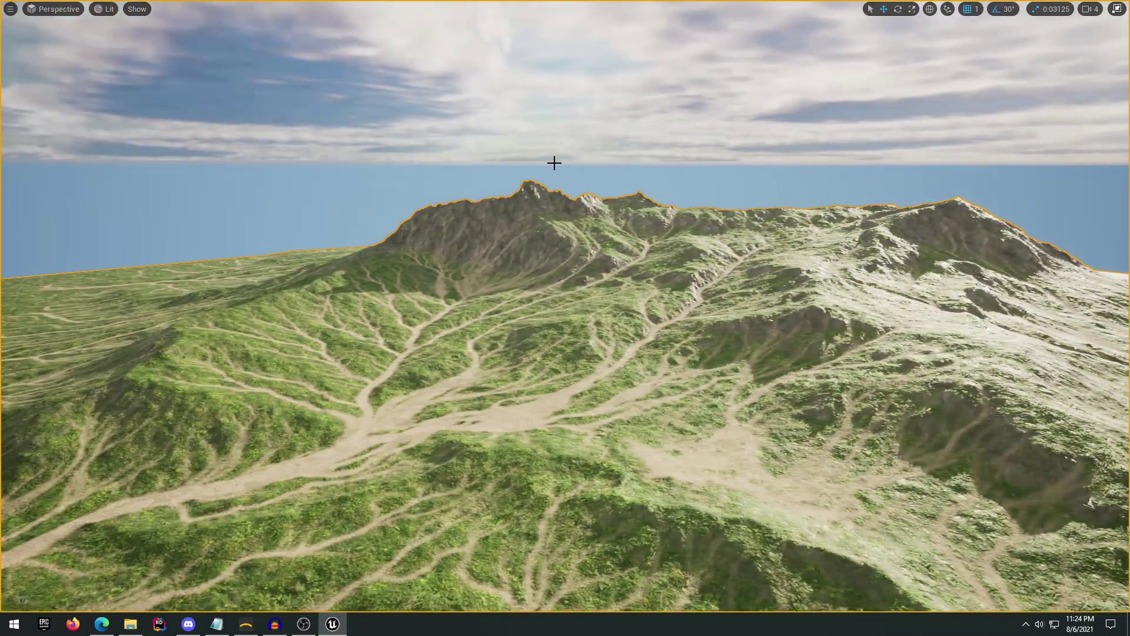
{"action": "key", "text": "ctrl+l"}
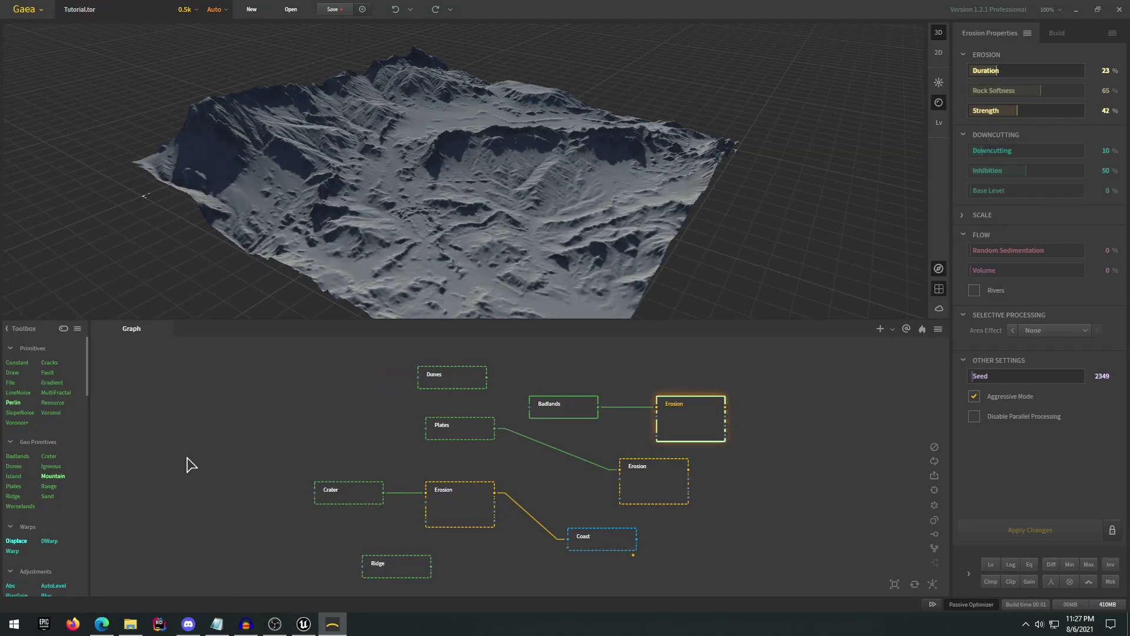
Step: Examine the node categories in Gaea's toolbox and the eroded Badlands terrain, comparing with the Unreal Engine landscape
{"action": "scroll", "coordinate": [50, 470], "scroll_direction": "down", "scroll_amount": 6}
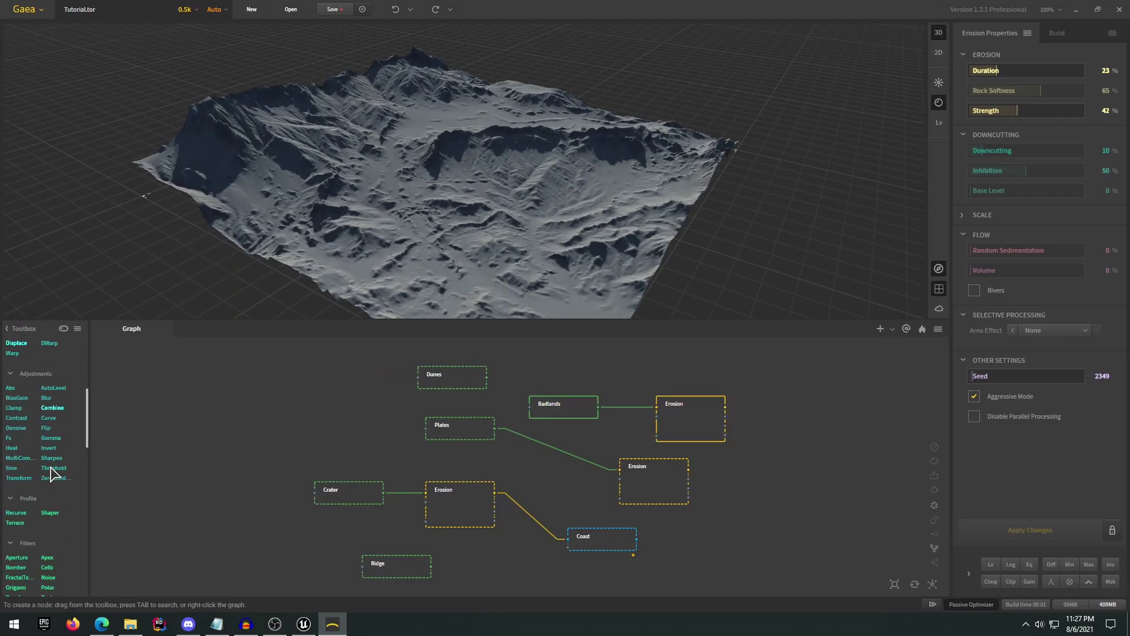
{"action": "scroll", "coordinate": [53, 463], "scroll_direction": "down", "scroll_amount": 5}
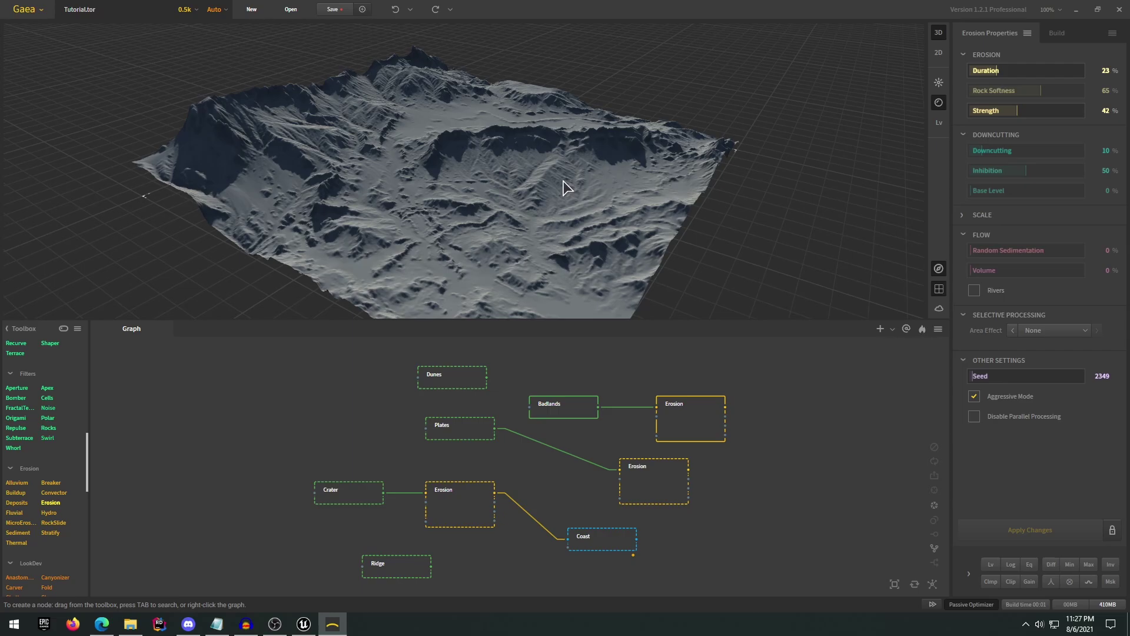
{"action": "left_click_drag", "start_coordinate": [712, 420], "coordinate": [708, 418]}
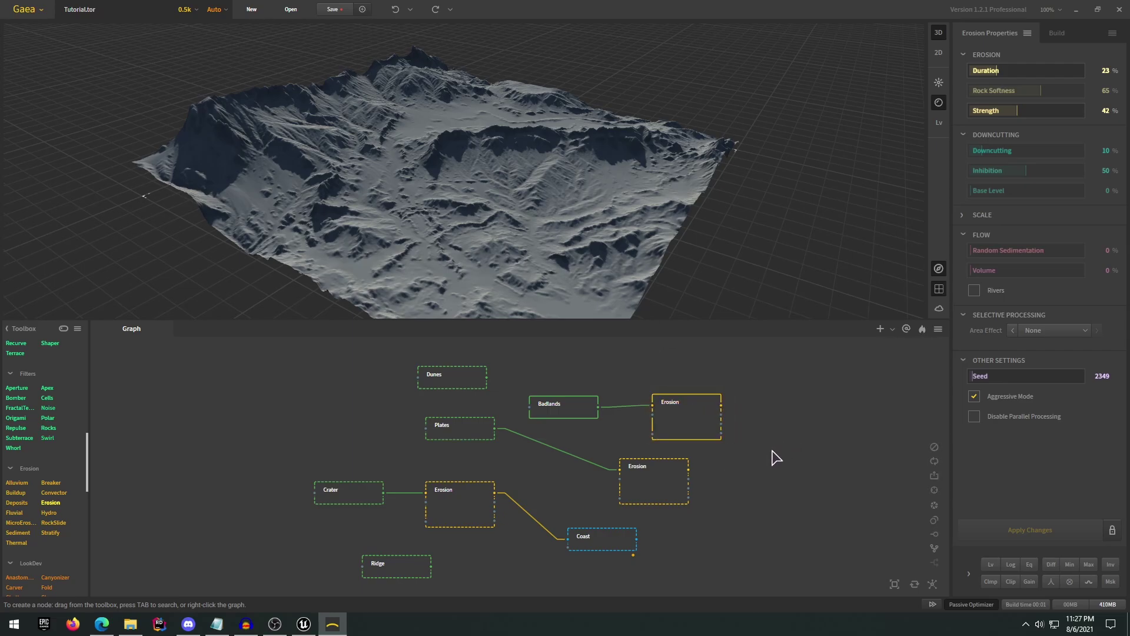
{"action": "left_click", "coordinate": [302, 622]}
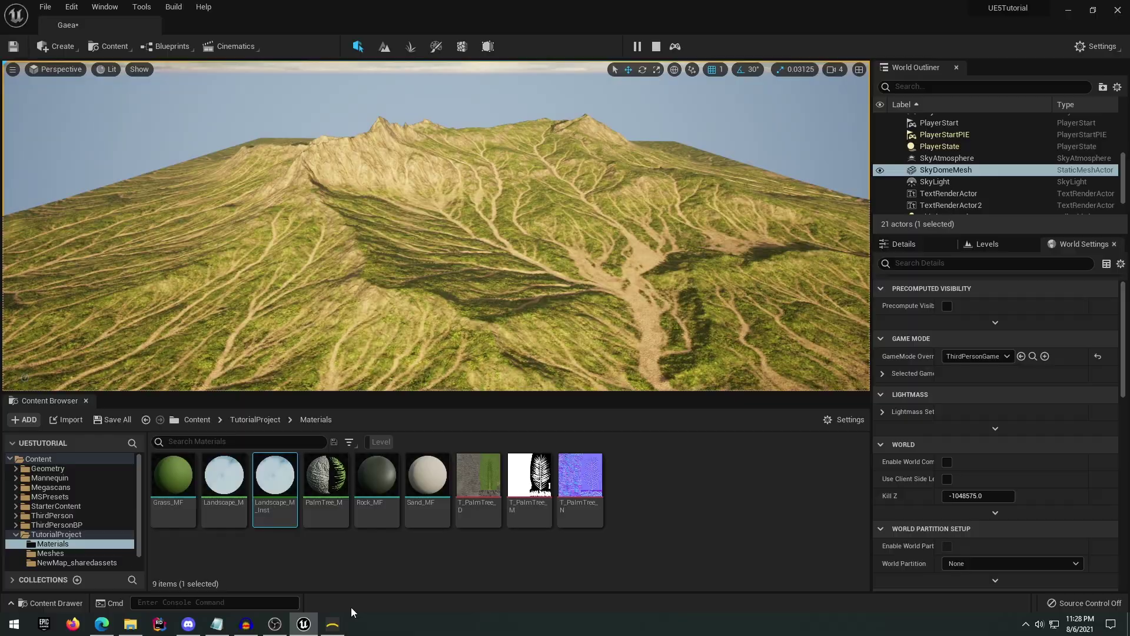
{"action": "left_click", "coordinate": [333, 623]}
{"action": "scroll", "coordinate": [558, 214], "scroll_direction": "up", "scroll_amount": 3}
{"action": "left_click_drag", "start_coordinate": [558, 215], "coordinate": [530, 196]}
{"action": "scroll", "coordinate": [75, 454], "scroll_direction": "down", "scroll_amount": 10}
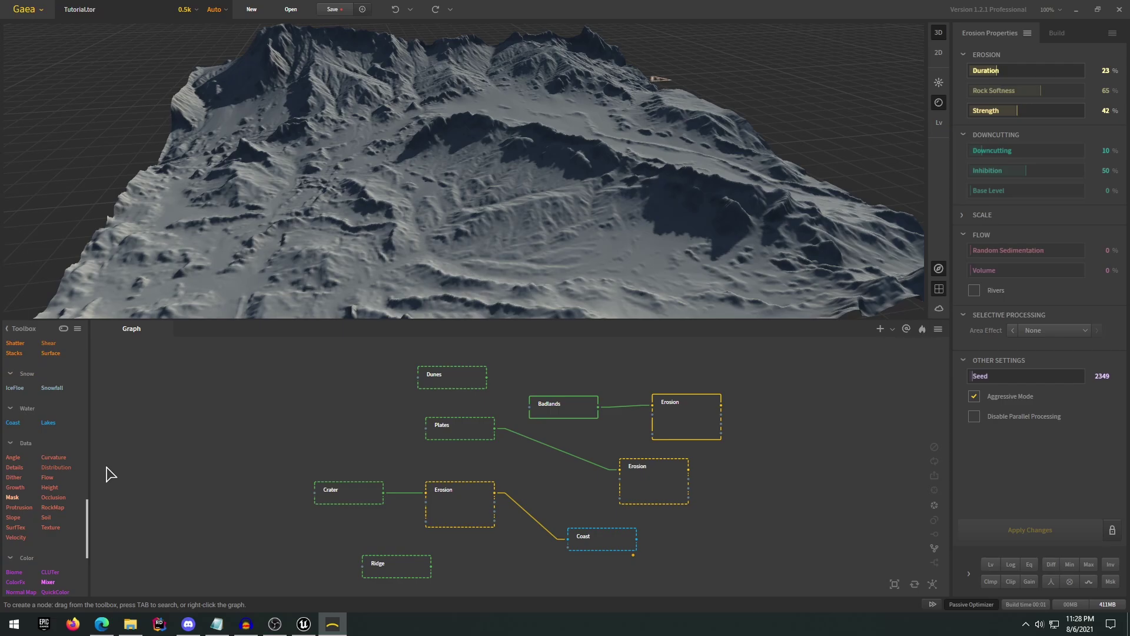
{"action": "left_click_drag", "start_coordinate": [412, 248], "coordinate": [596, 143]}
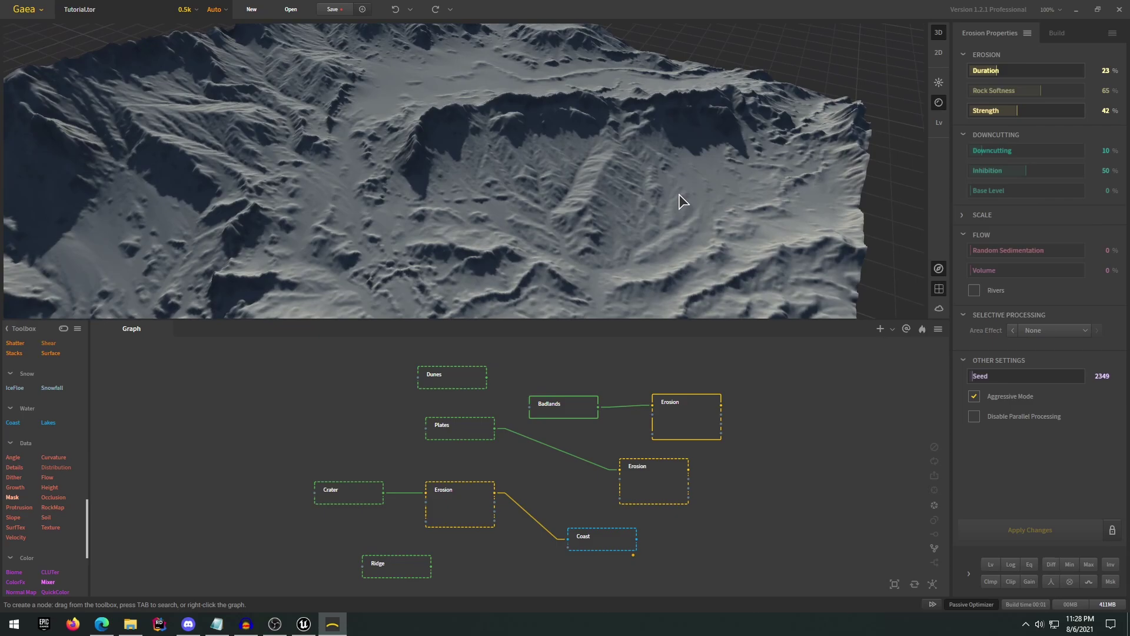
{"action": "scroll", "coordinate": [52, 489], "scroll_direction": "down", "scroll_amount": 3}
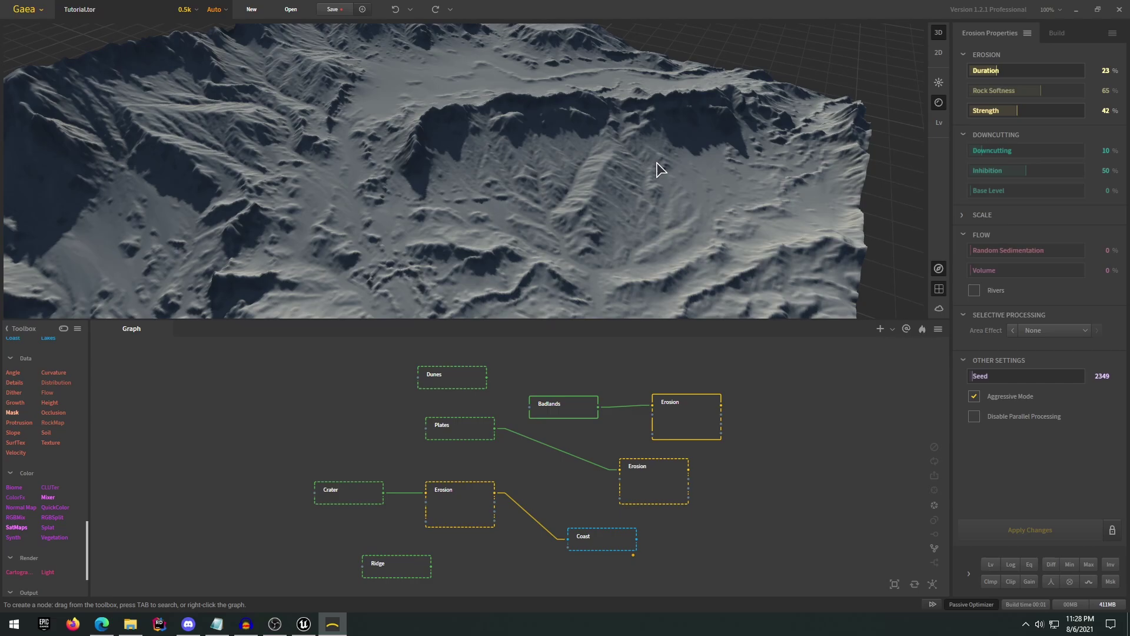
{"action": "scroll", "coordinate": [700, 161], "scroll_direction": "down", "scroll_amount": 2}
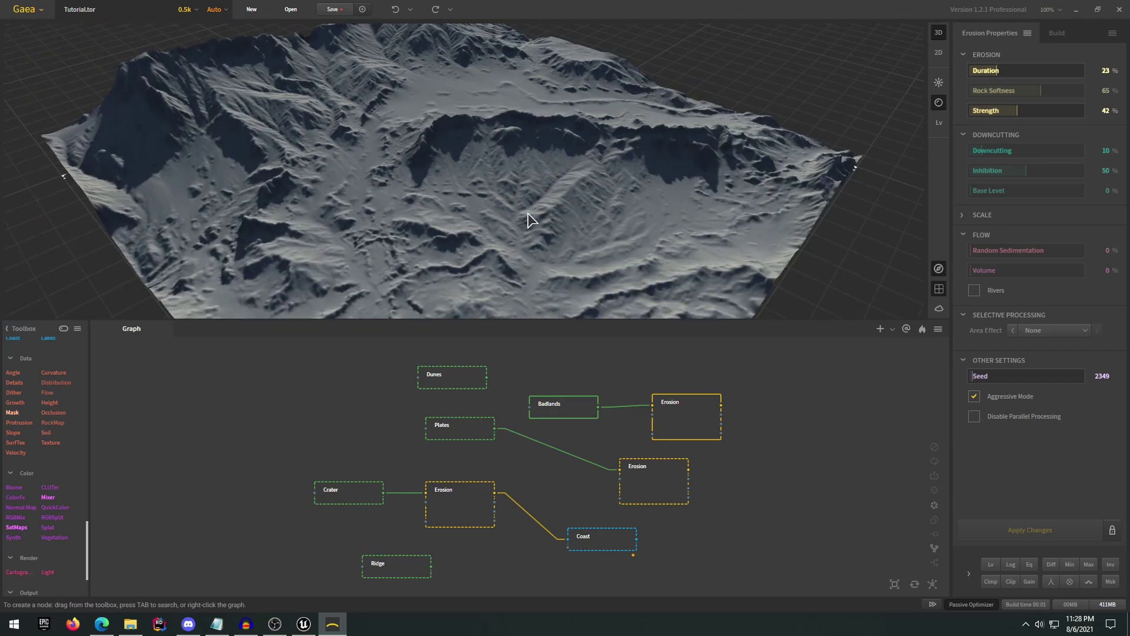
Step: Examine the eroded Badlands terrain and the Dunes node's terrain from different angles in the 3D preview
{"action": "scroll", "coordinate": [649, 191], "scroll_direction": "down", "scroll_amount": 3}
{"action": "left_click_drag", "start_coordinate": [650, 196], "coordinate": [686, 188]}
{"action": "scroll", "coordinate": [685, 187], "scroll_direction": "up", "scroll_amount": 3}
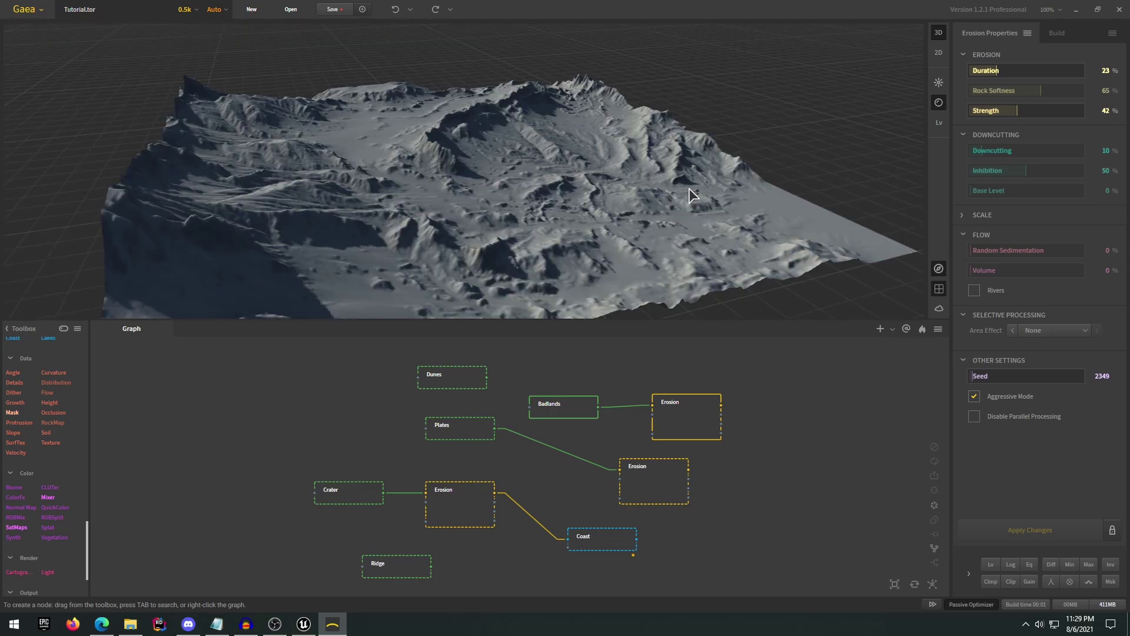
{"action": "scroll", "coordinate": [693, 194], "scroll_direction": "up", "scroll_amount": 3}
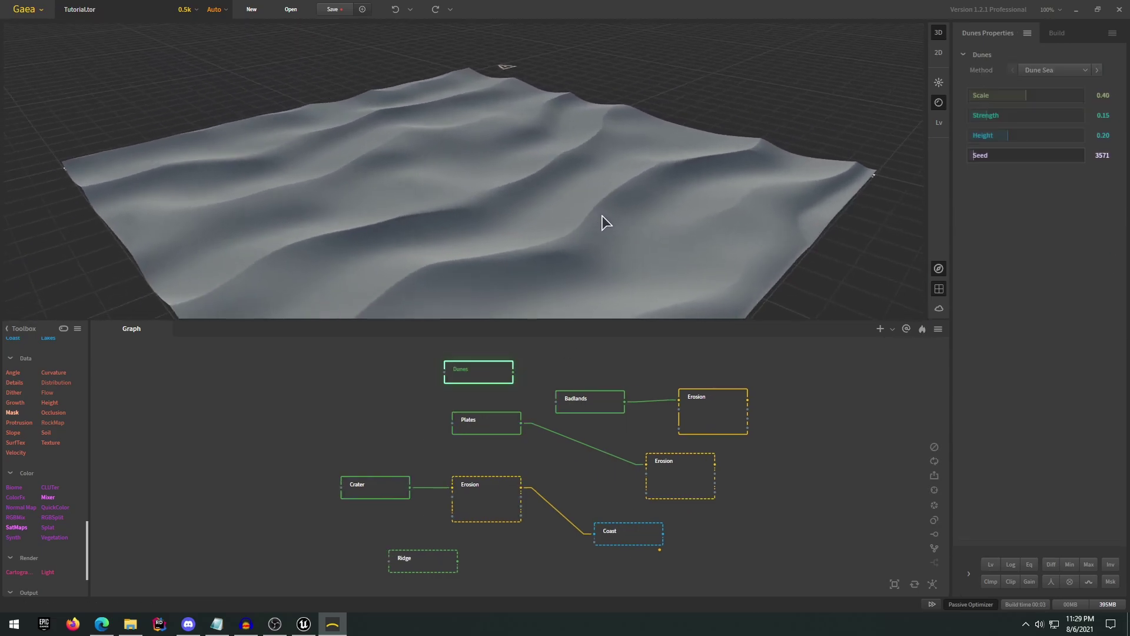
{"action": "mouse_move", "coordinate": [602, 222]}
{"action": "left_mouse_down"}
{"action": "mouse_move", "coordinate": [606, 252]}
{"action": "mouse_move", "coordinate": [621, 219]}
{"action": "left_mouse_up"}
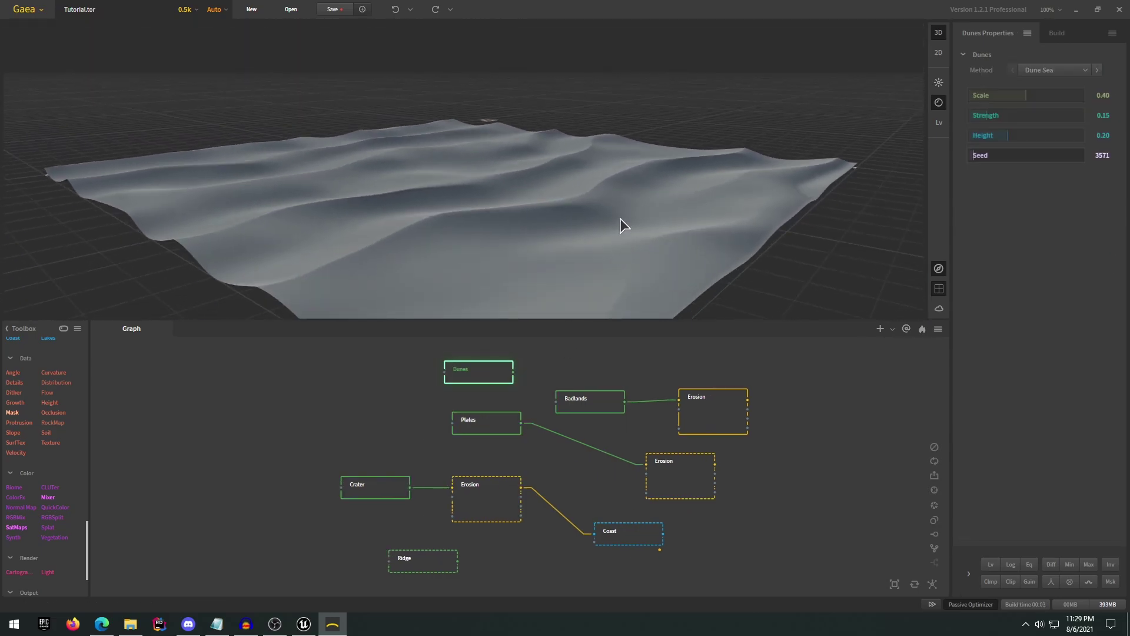
Step: Switch to Unreal Engine and examine the textured mountain landscape from close up and from a distance
{"action": "left_click", "coordinate": [304, 623]}
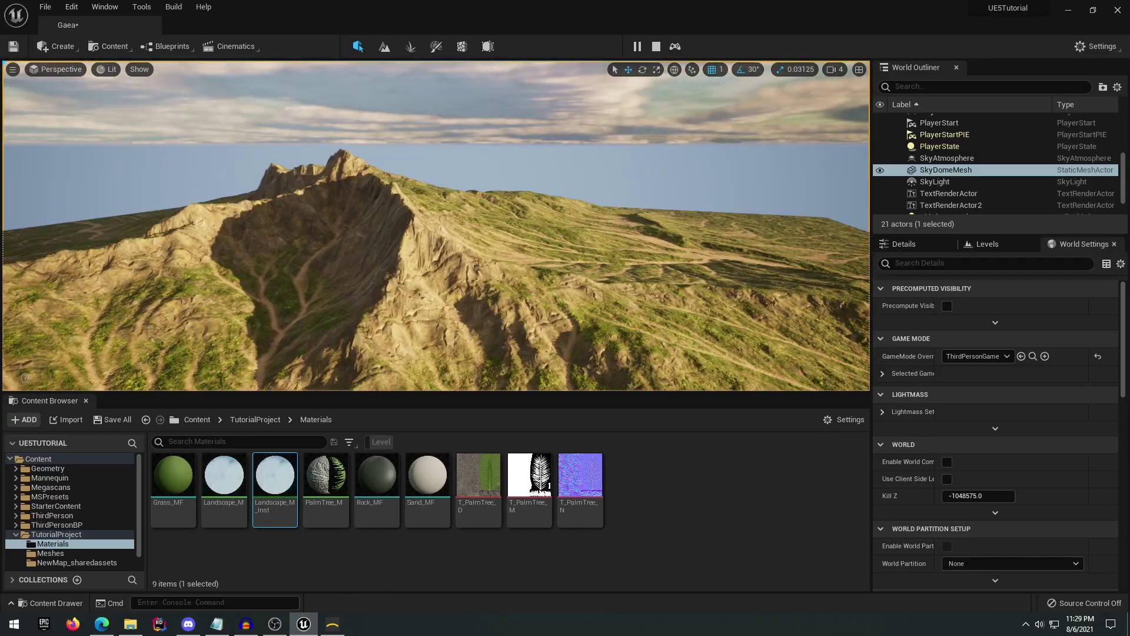
{"action": "right_click_drag", "start_coordinate": [377, 209], "coordinate": [365, 230]}
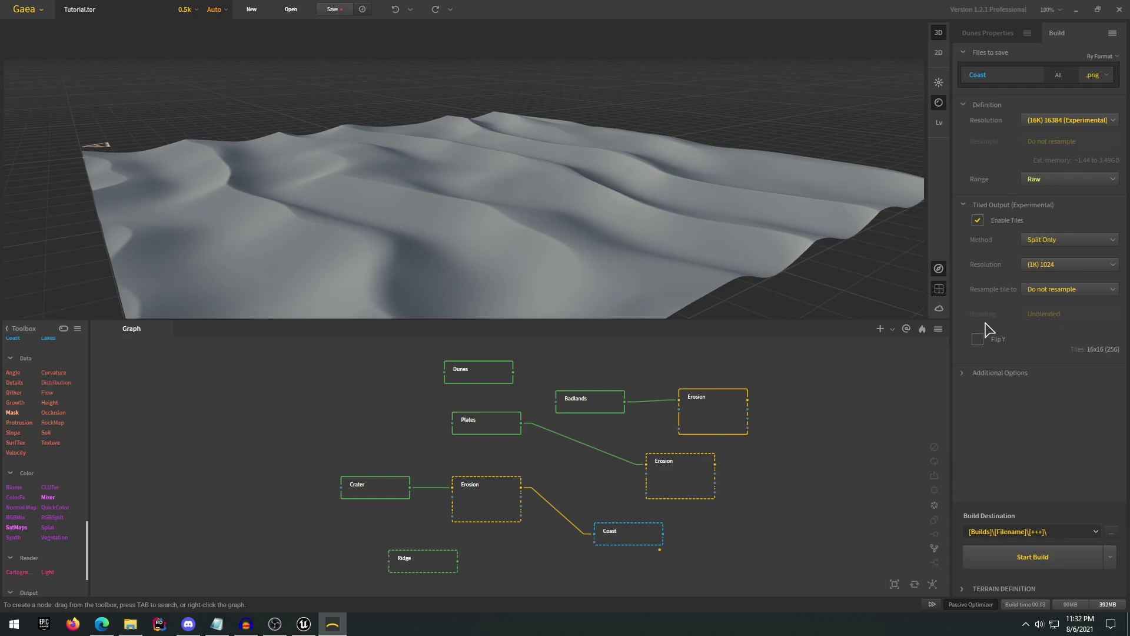
{"action": "left_click", "coordinate": [304, 625]}
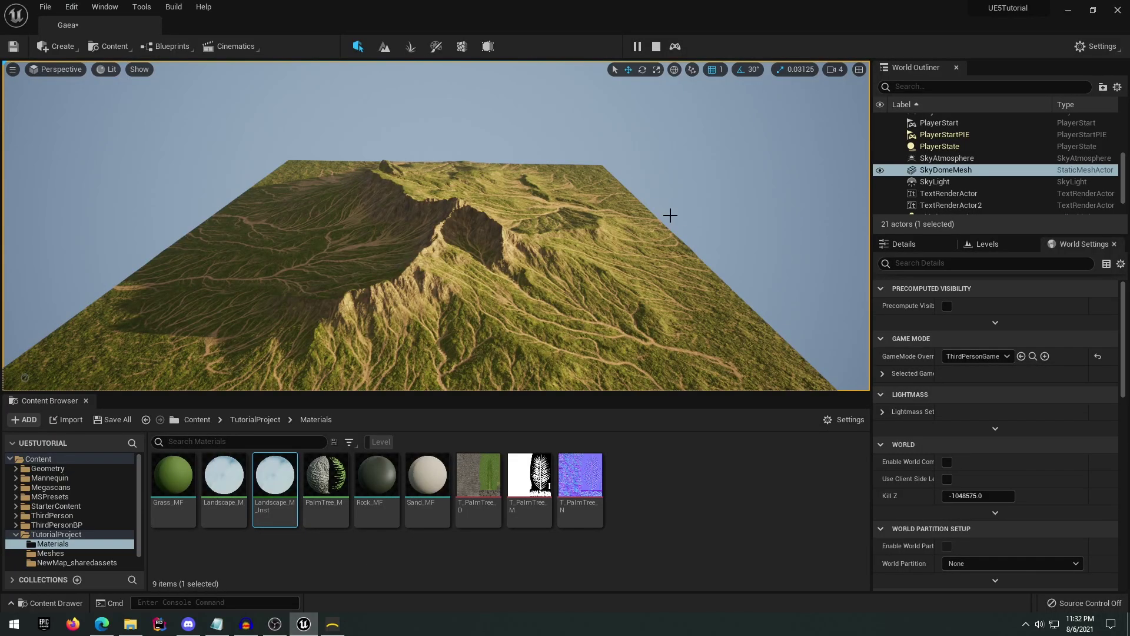
{"action": "right_click_drag", "start_coordinate": [688, 254], "coordinate": [636, 295]}
Step: Switch to Gaea and preview the Badlands node's terrain without erosion from different angles
{"action": "left_click", "coordinate": [334, 624]}
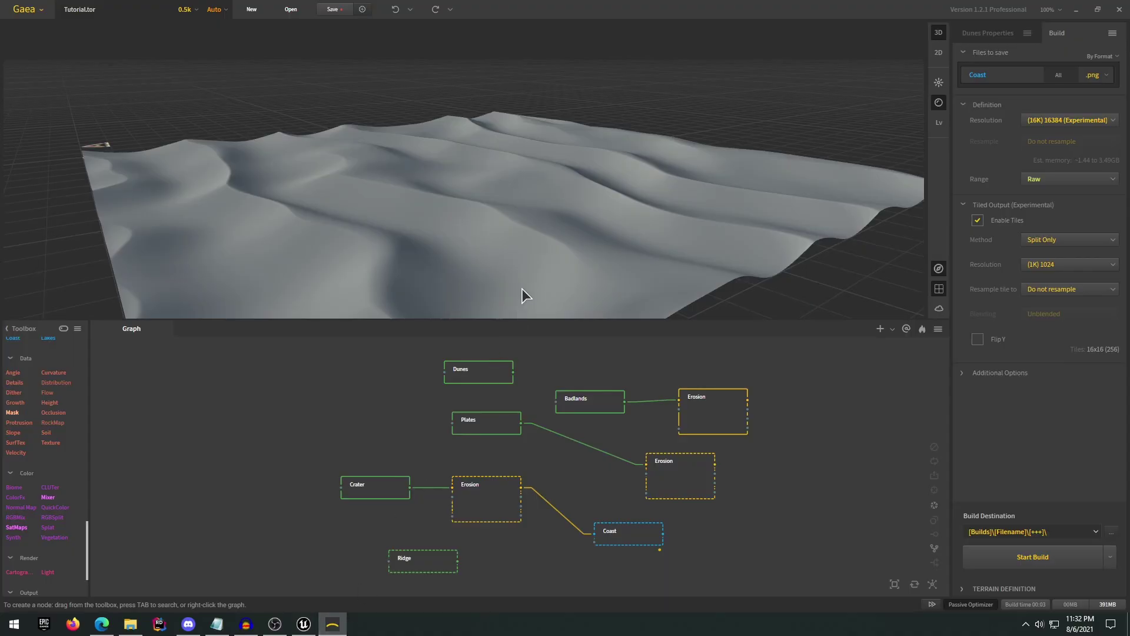
{"action": "left_click", "coordinate": [583, 401]}
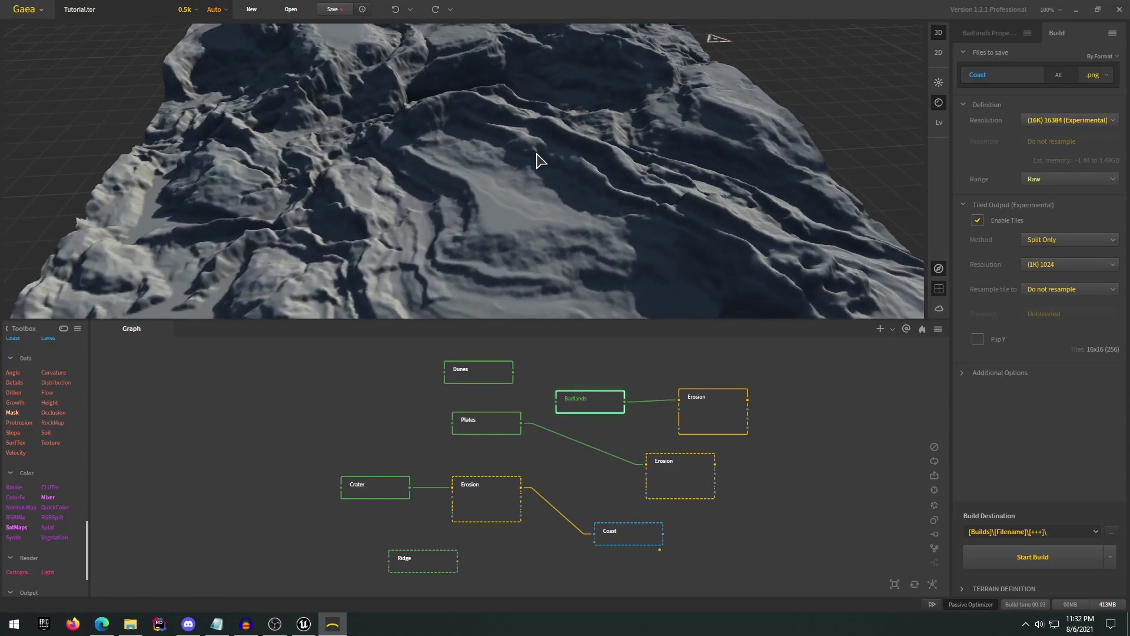
{"action": "scroll", "coordinate": [594, 193], "scroll_direction": "down", "scroll_amount": 2}
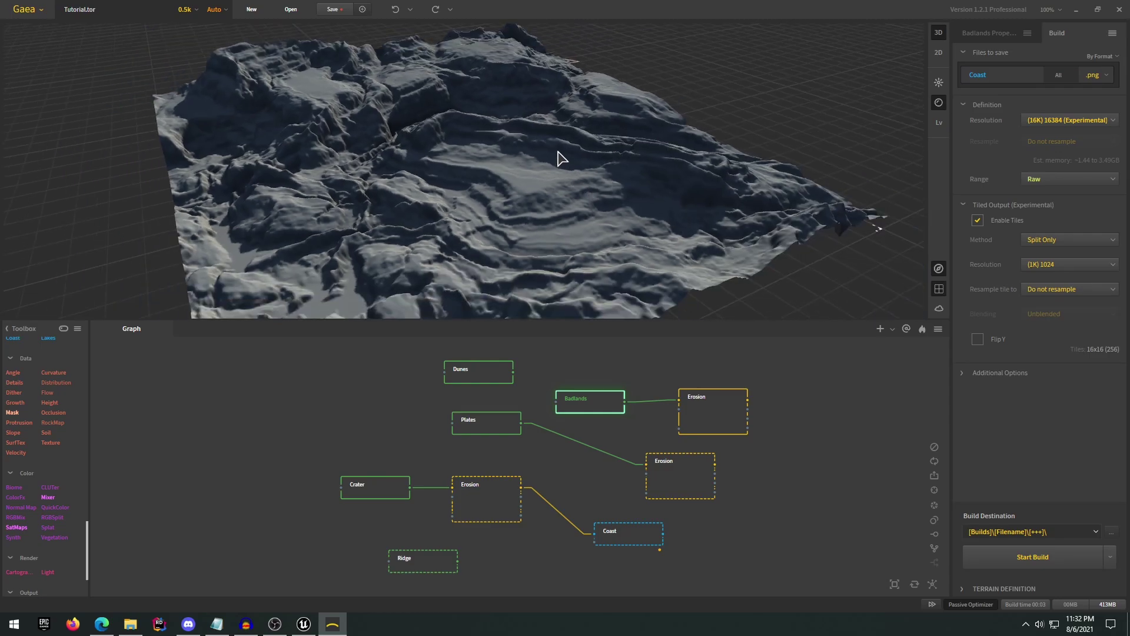
{"action": "left_click_drag", "start_coordinate": [557, 150], "coordinate": [492, 132]}
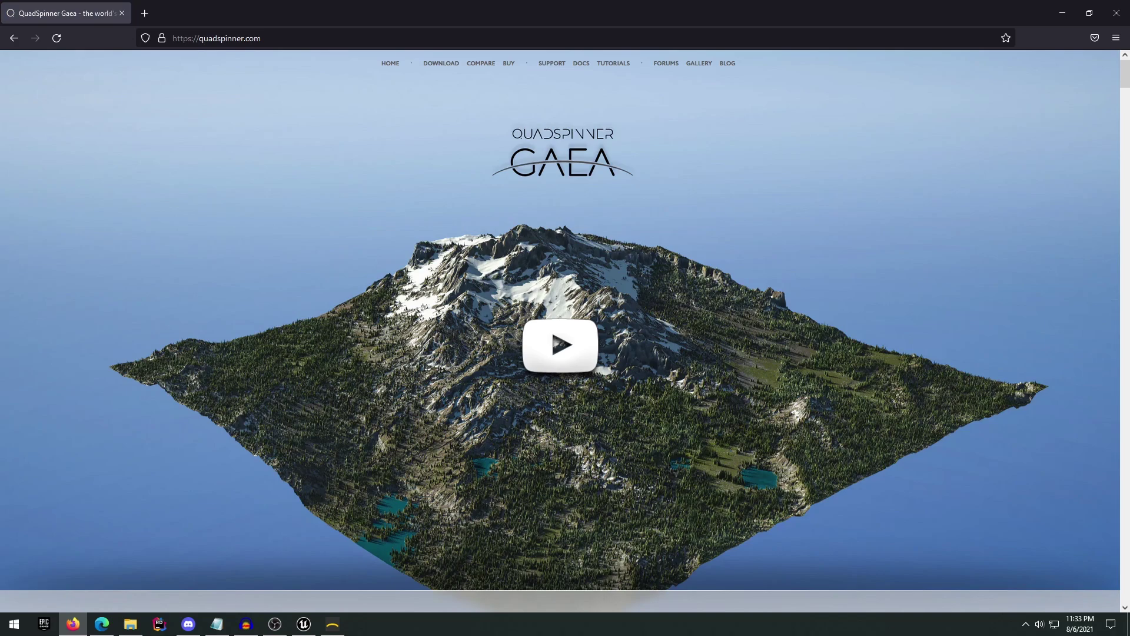
Step: Switch to the browser, open the download page of the QuadSpinner Gaea website and look over its release information
{"action": "key", "text": "alt+Tab"}
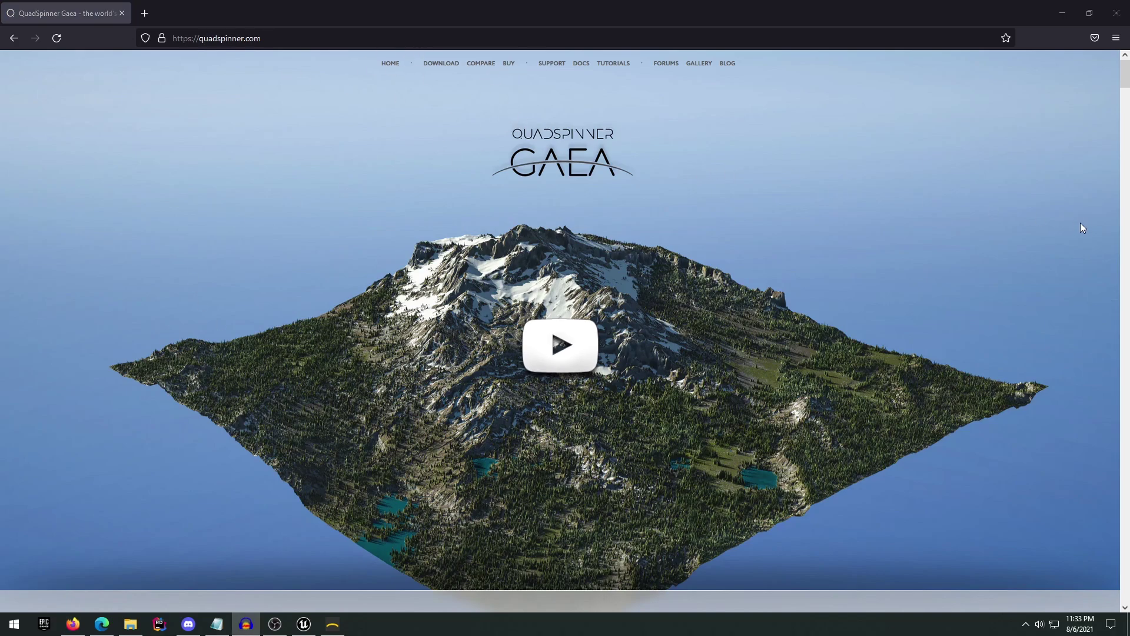
{"action": "scroll", "coordinate": [994, 221], "scroll_direction": "down", "scroll_amount": 3}
{"action": "scroll", "coordinate": [989, 220], "scroll_direction": "up", "scroll_amount": 3}
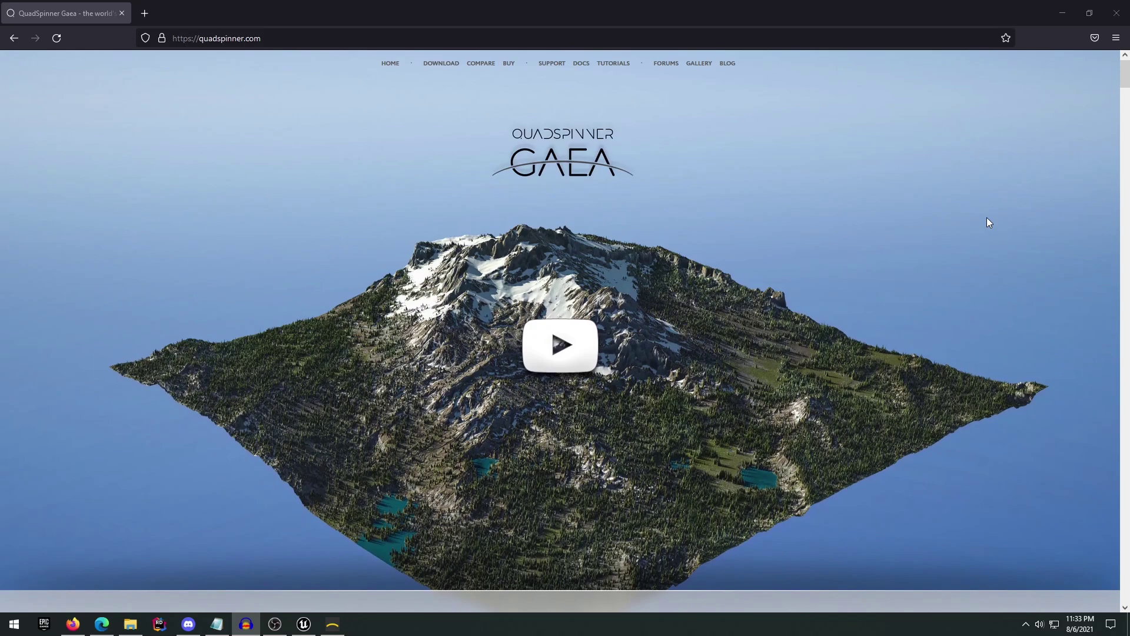
{"action": "left_click", "coordinate": [446, 63]}
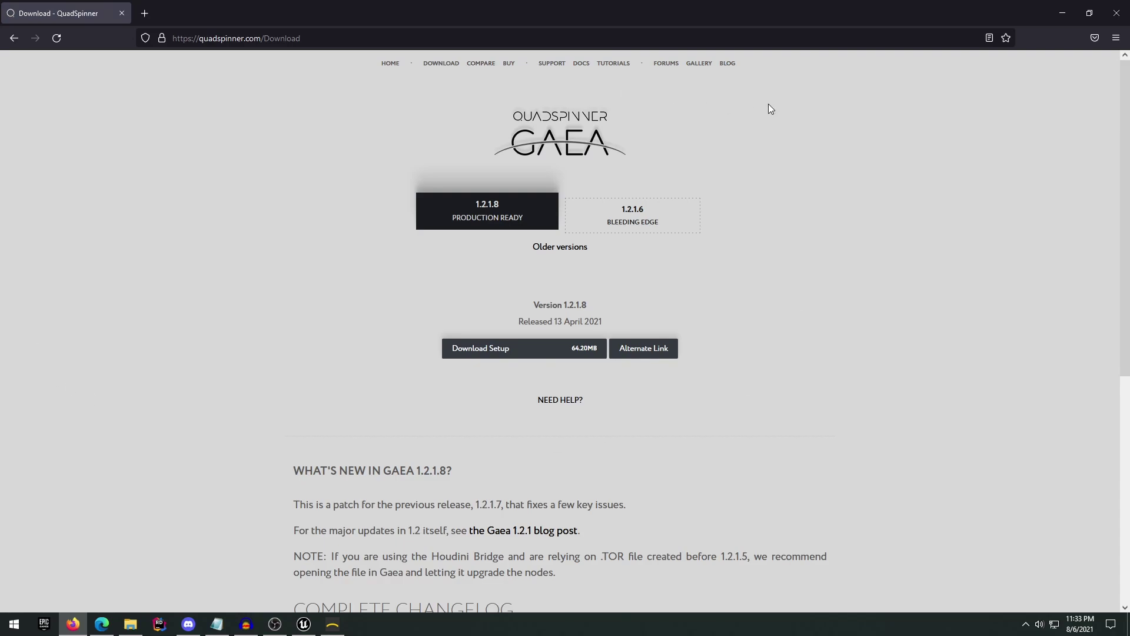
{"action": "scroll", "coordinate": [742, 136], "scroll_direction": "down", "scroll_amount": 3}
{"action": "scroll", "coordinate": [499, 162], "scroll_direction": "down", "scroll_amount": 2}
{"action": "scroll", "coordinate": [499, 163], "scroll_direction": "up", "scroll_amount": 2}
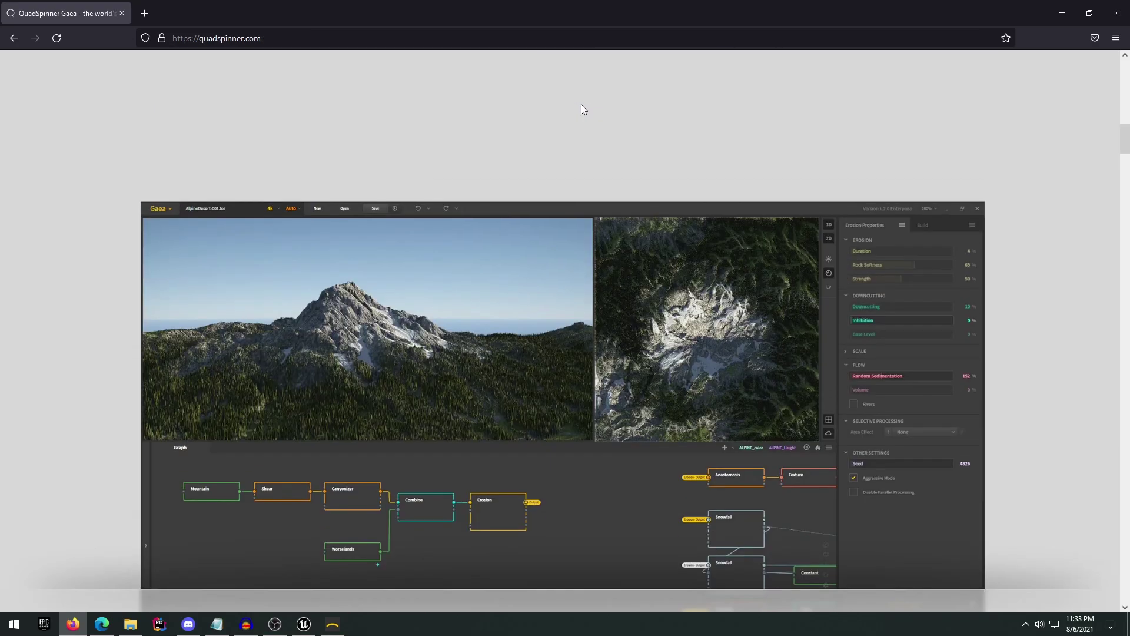
Step: Read through the Gaea home page's sections on realism, procedural workflow and instant biomes, including the example terrains
{"action": "scroll", "coordinate": [581, 105], "scroll_direction": "down", "scroll_amount": 4}
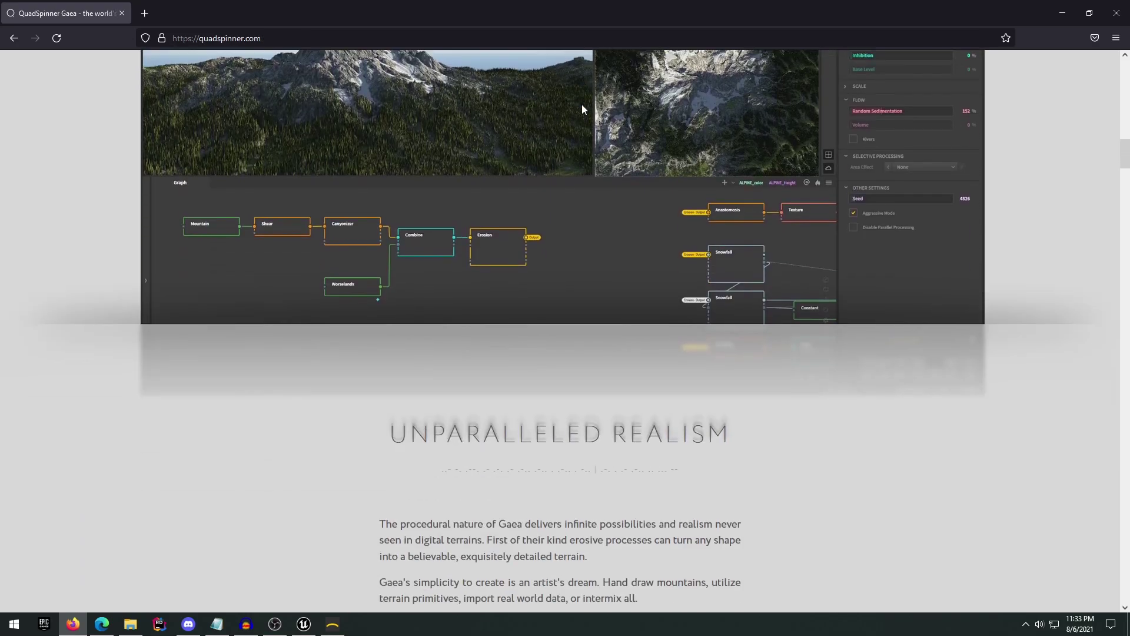
{"action": "scroll", "coordinate": [582, 103], "scroll_direction": "up", "scroll_amount": 2}
{"action": "scroll", "coordinate": [582, 103], "scroll_direction": "up", "scroll_amount": 3}
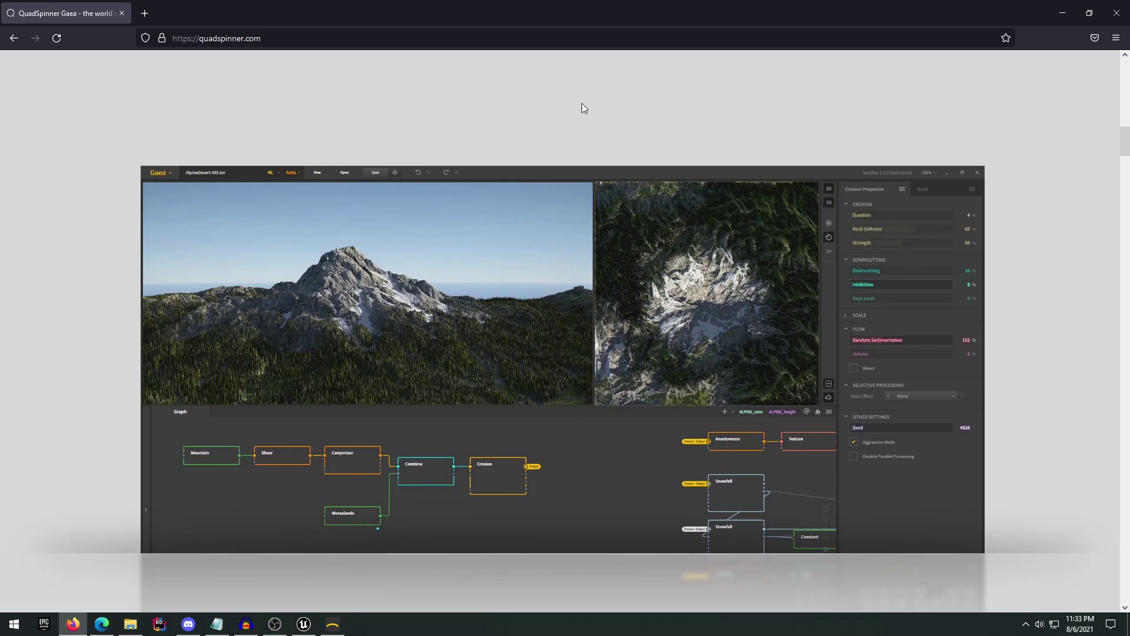
{"action": "scroll", "coordinate": [673, 81], "scroll_direction": "down", "scroll_amount": 1}
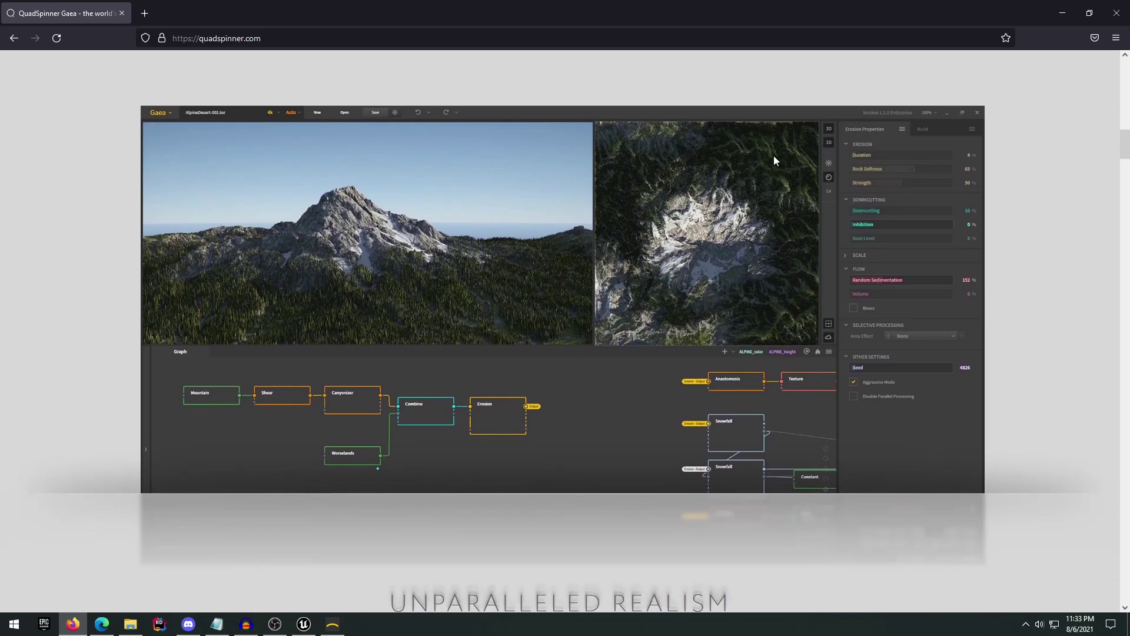
{"action": "scroll", "coordinate": [774, 158], "scroll_direction": "down", "scroll_amount": 6}
{"action": "scroll", "coordinate": [775, 168], "scroll_direction": "down", "scroll_amount": 10}
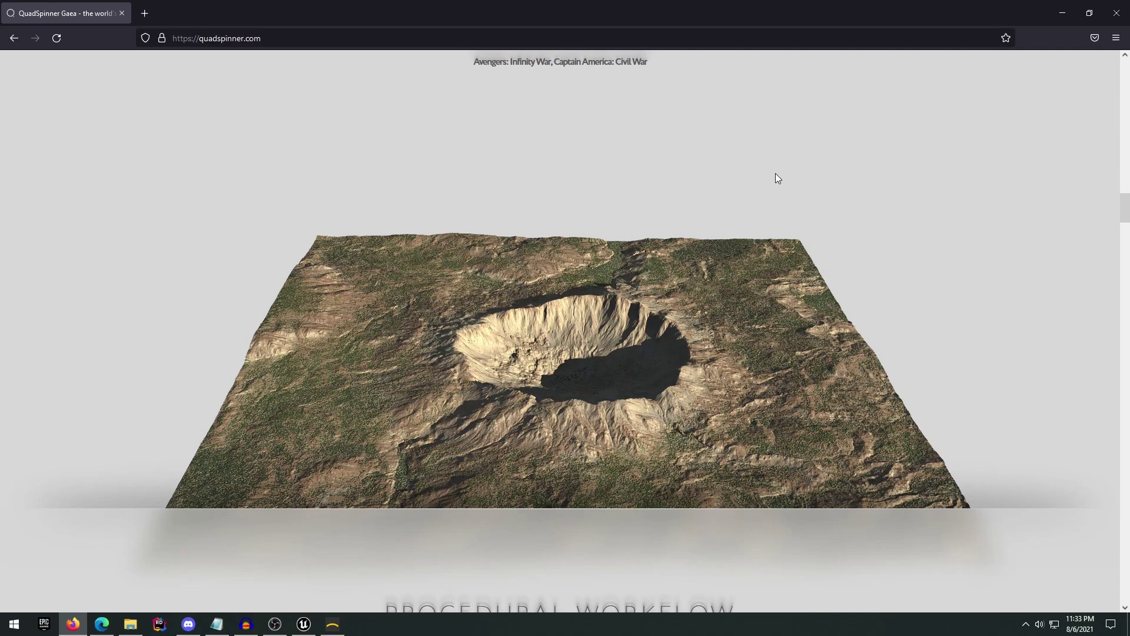
{"action": "scroll", "coordinate": [779, 182], "scroll_direction": "down", "scroll_amount": 10}
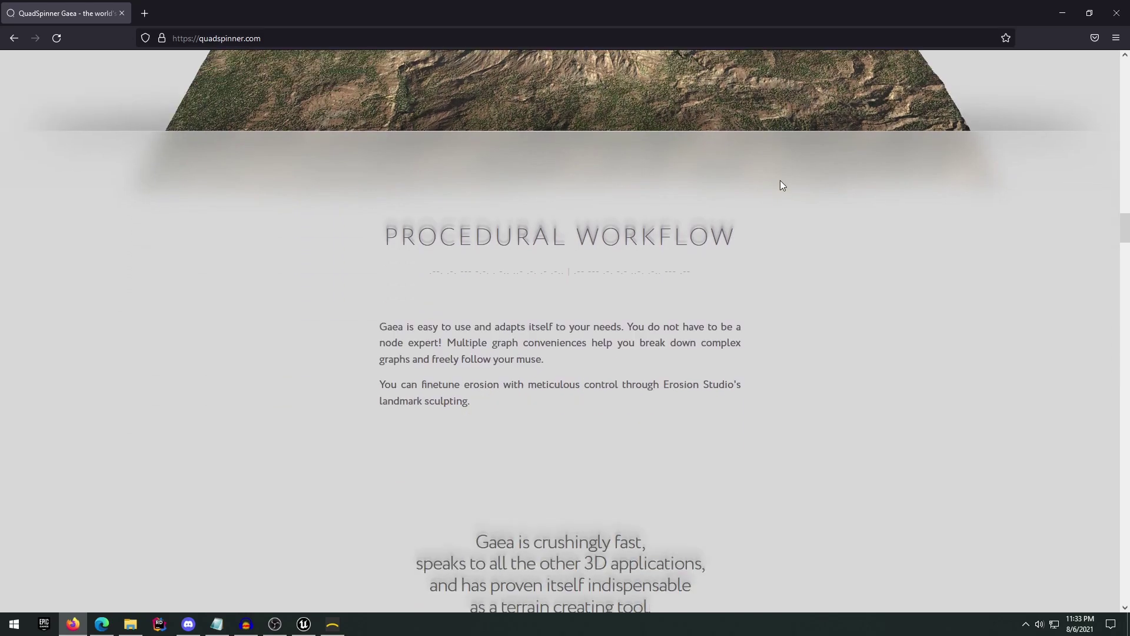
{"action": "scroll", "coordinate": [781, 189], "scroll_direction": "down", "scroll_amount": 8}
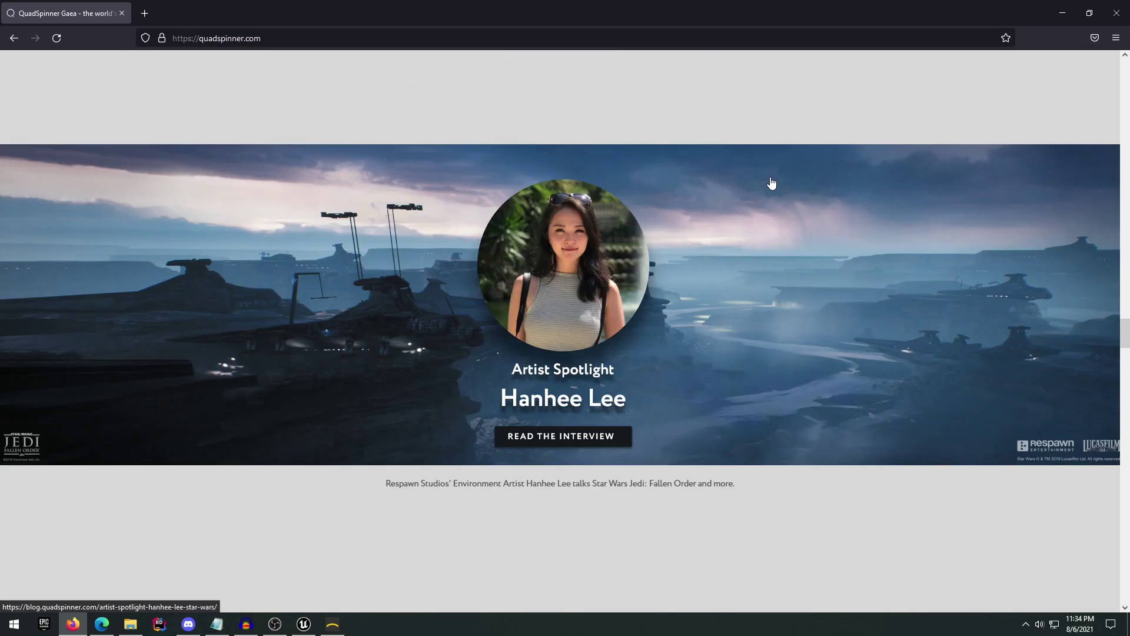
{"action": "scroll", "coordinate": [781, 198], "scroll_direction": "down", "scroll_amount": 1}
{"action": "scroll", "coordinate": [781, 198], "scroll_direction": "down", "scroll_amount": 9}
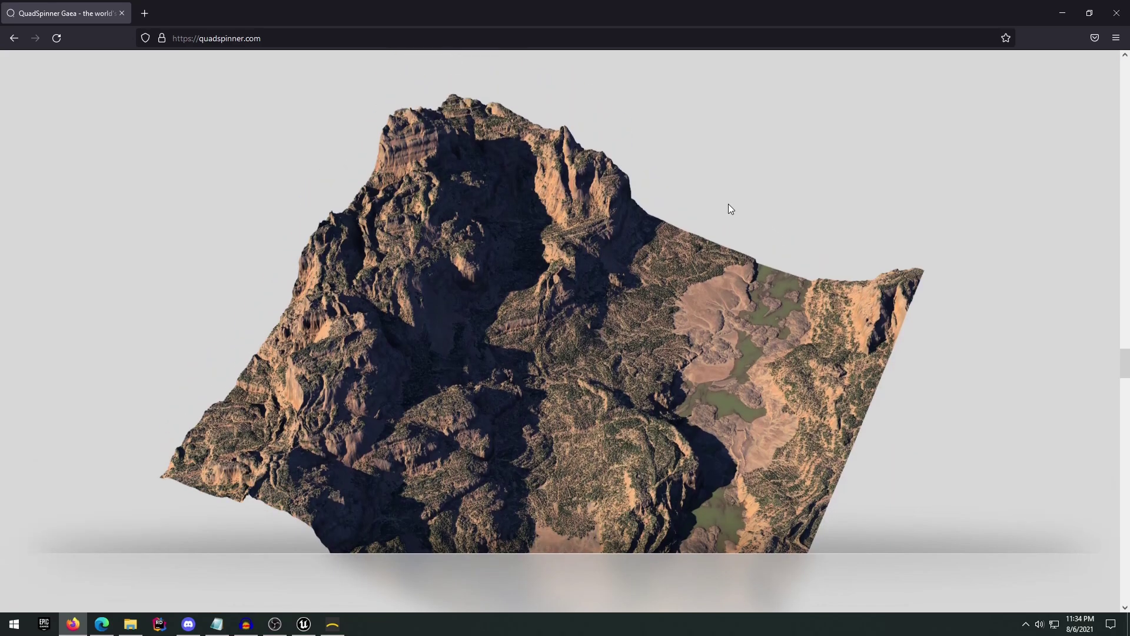
{"action": "scroll", "coordinate": [743, 205], "scroll_direction": "down", "scroll_amount": 3}
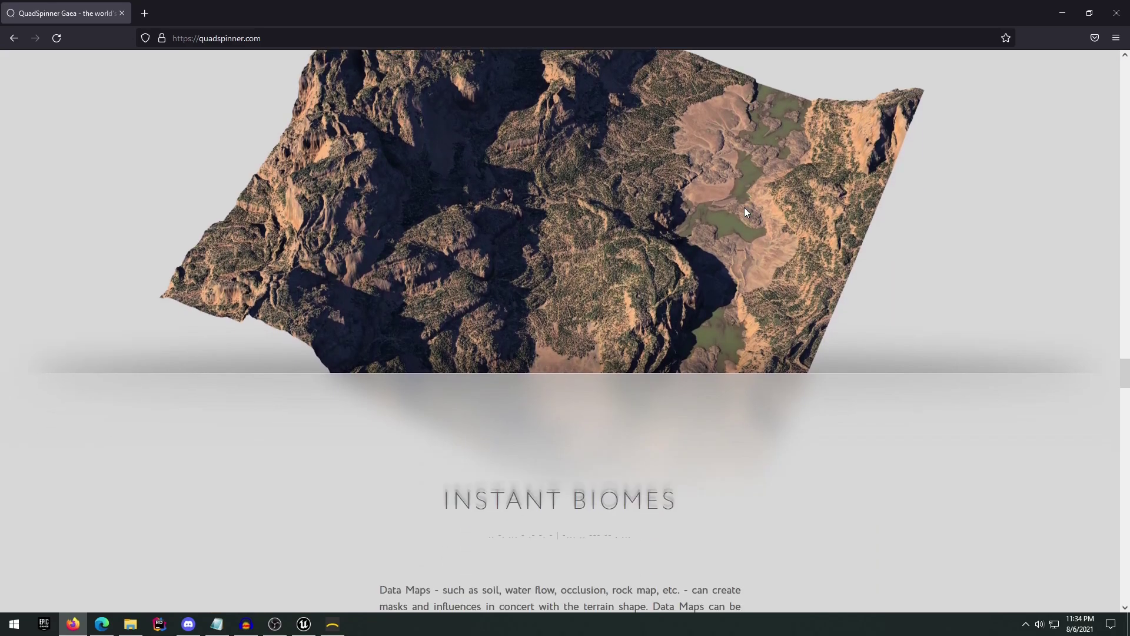
{"action": "scroll", "coordinate": [744, 207], "scroll_direction": "down", "scroll_amount": 4}
{"action": "scroll", "coordinate": [744, 213], "scroll_direction": "down", "scroll_amount": 4}
{"action": "scroll", "coordinate": [744, 213], "scroll_direction": "up", "scroll_amount": 10}
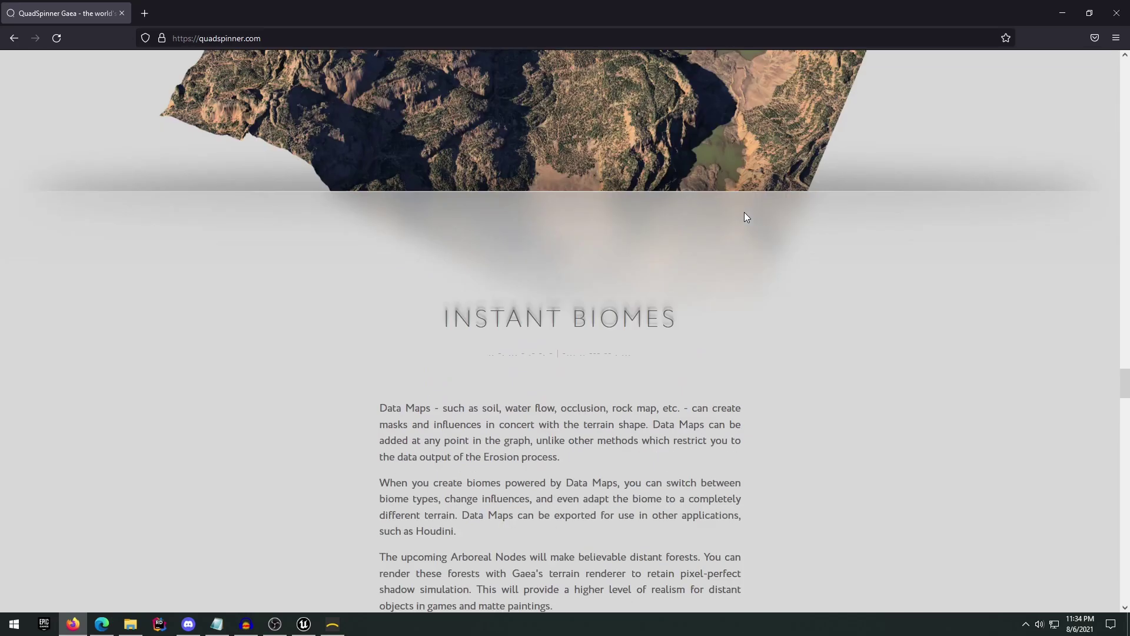